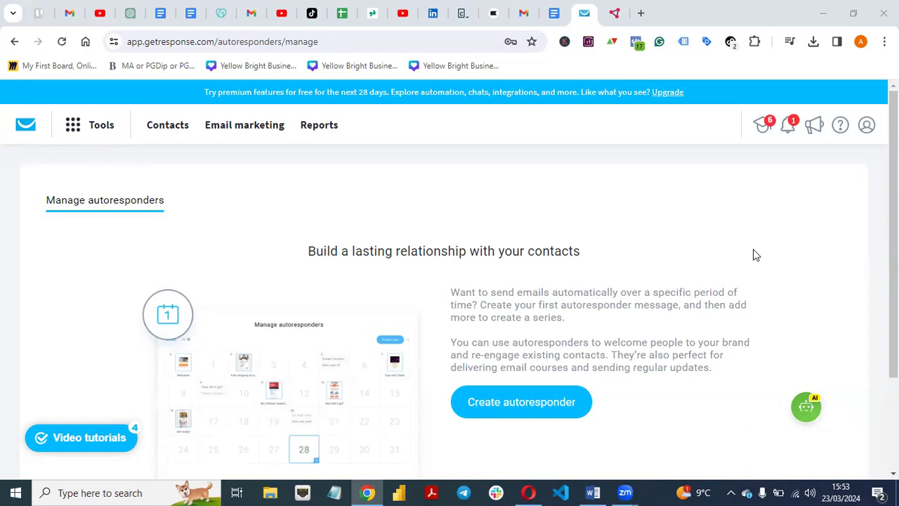
# Switch to Word to look over the Email 1 - Onboarding copy, and return to GetResponse
pyautogui.click(70, 132)
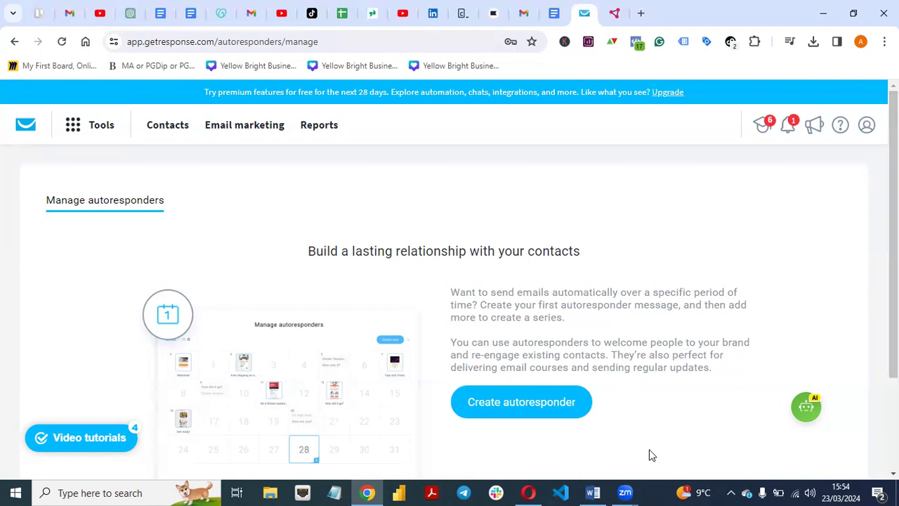
pyautogui.click(598, 491)
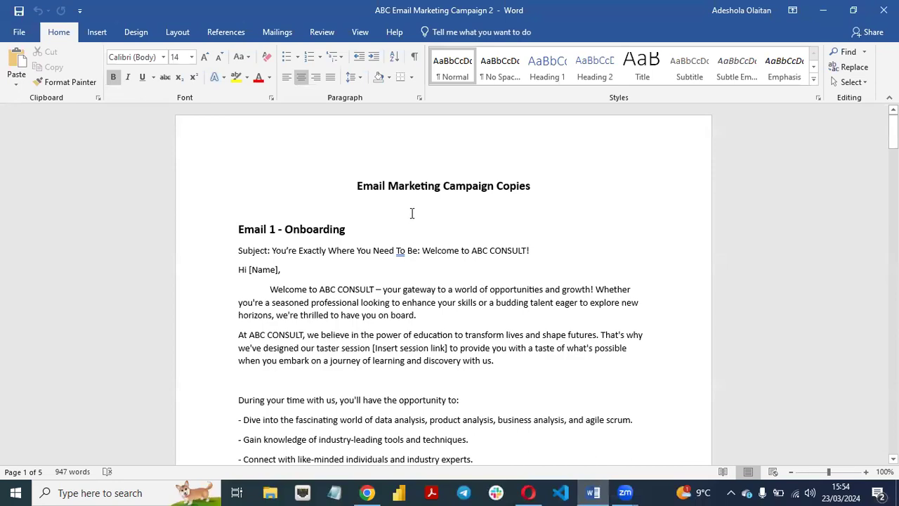
pyautogui.moveTo(893, 132)
pyautogui.mouseDown()
pyautogui.moveTo(892, 391)
pyautogui.moveTo(892, 130)
pyautogui.mouseUp()
pyautogui.click(366, 492)
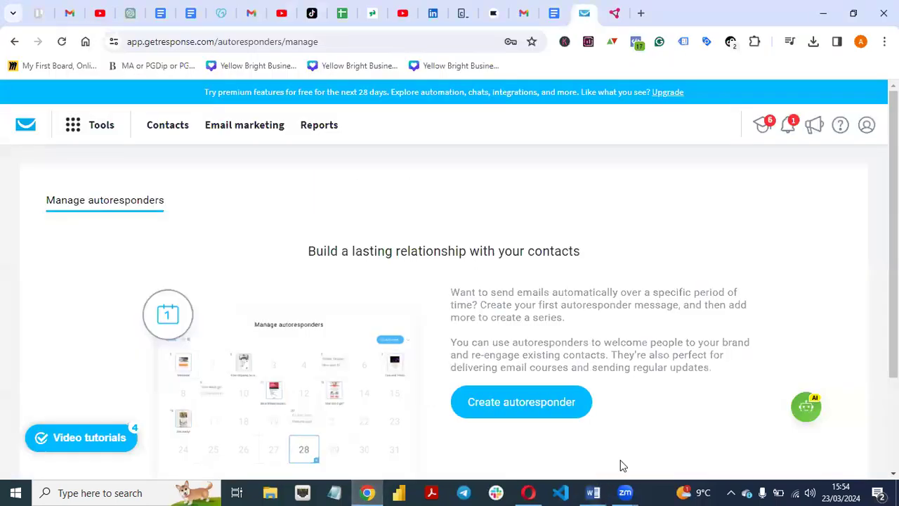
# Create a new autoresponder and check which contact lists can be linked to it
pyautogui.click(525, 415)
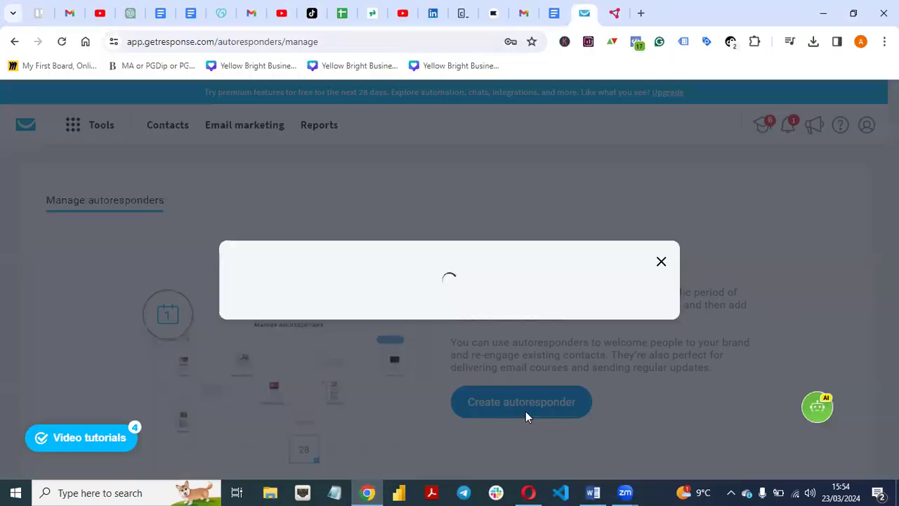
pyautogui.click(353, 267)
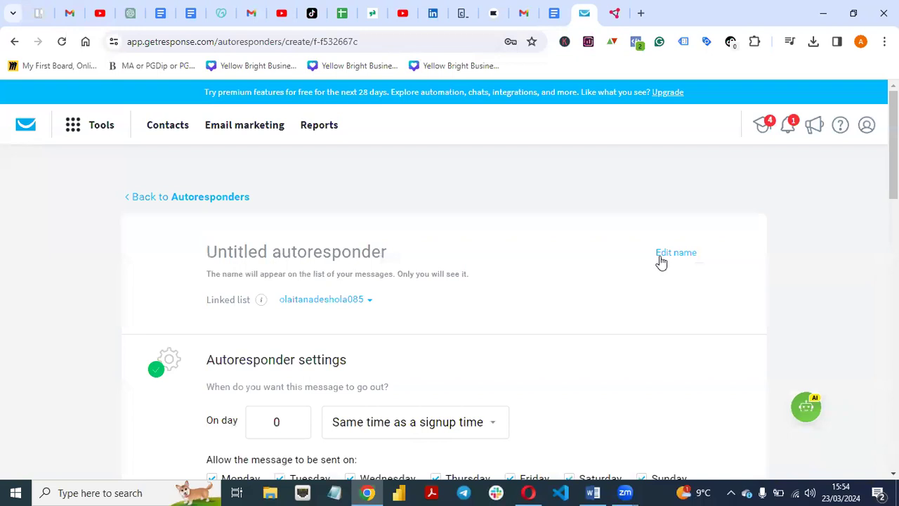
pyautogui.scroll(-1, 891, 175)
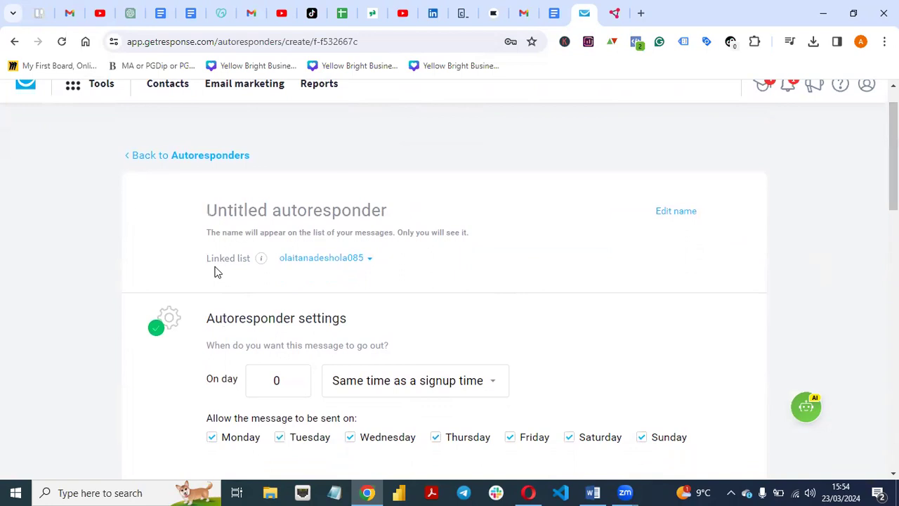
pyautogui.click(371, 259)
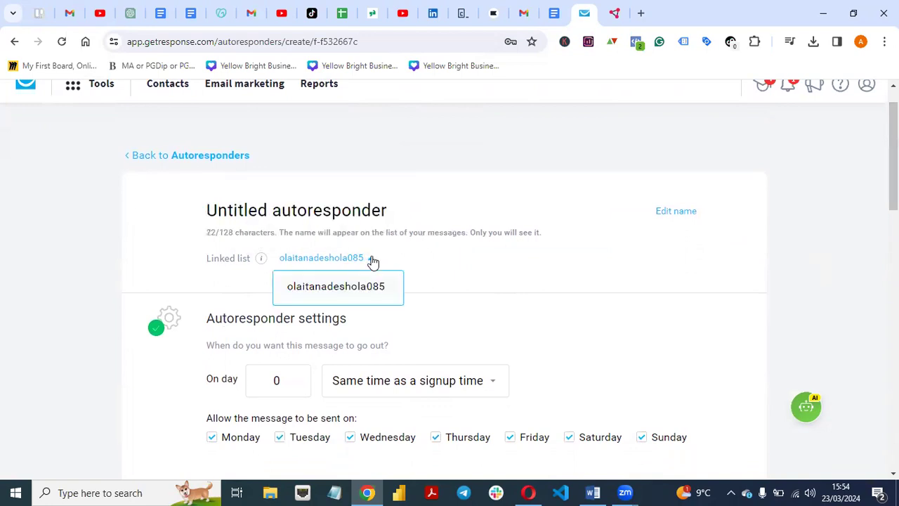
pyautogui.click(472, 276)
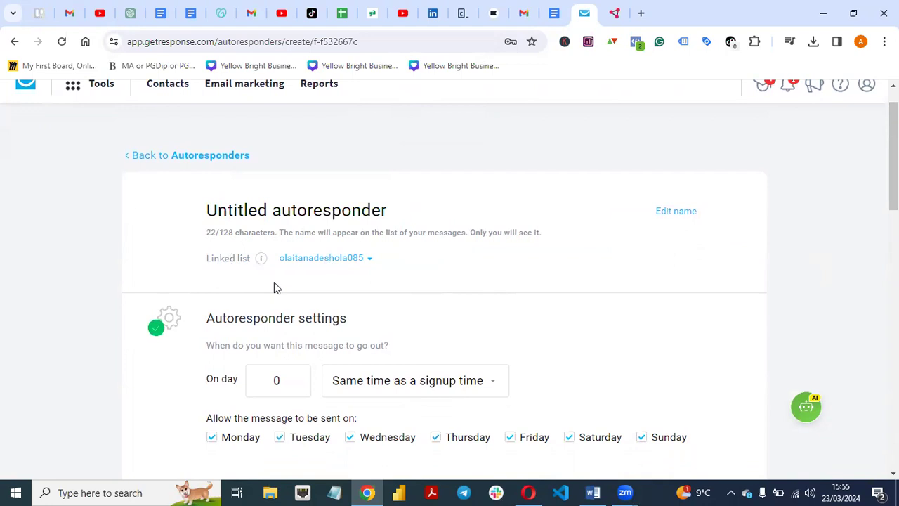
pyautogui.click(362, 259)
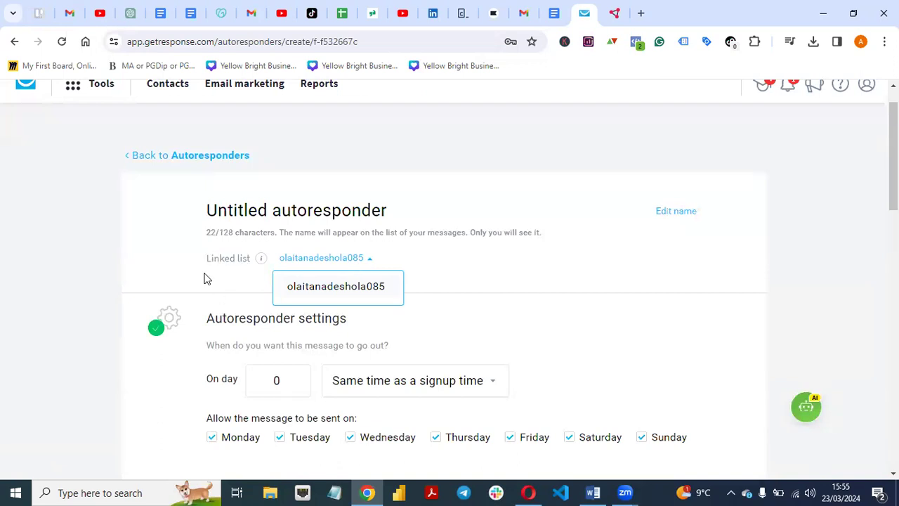
pyautogui.click(479, 290)
# Rename the autoresponder as Onboarding
pyautogui.click(321, 210)
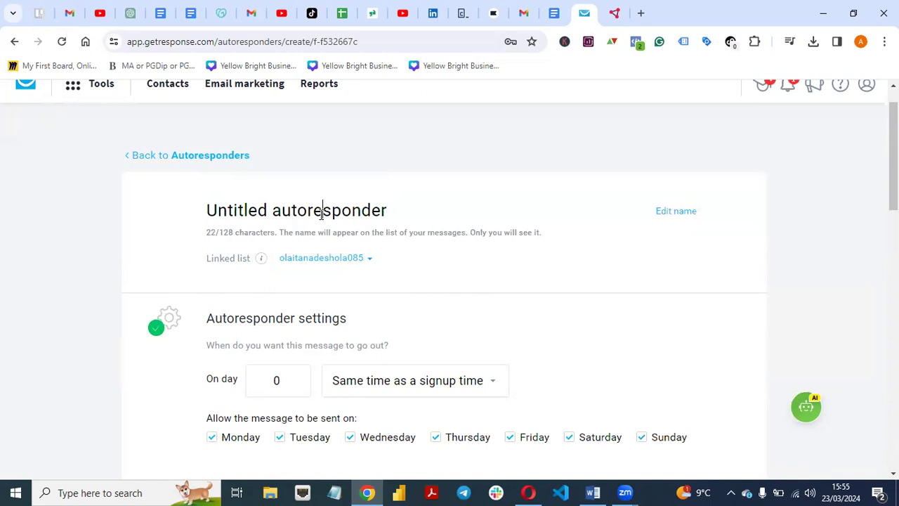
pyautogui.press('Right')
pyautogui.press('Right')
pyautogui.press('Right')
pyautogui.press('Right')
pyautogui.press('Right')
pyautogui.press('Right')
pyautogui.press('BackSpace')
pyautogui.press('BackSpace')
pyautogui.press('BackSpace')
pyautogui.press('BackSpace')
pyautogui.press('BackSpace')
pyautogui.press('BackSpace')
pyautogui.press('BackSpace')
pyautogui.press('BackSpace')
pyautogui.press('BackSpace')
pyautogui.press('BackSpace')
pyautogui.press('BackSpace')
pyautogui.press('BackSpace')
pyautogui.press('BackSpace')
pyautogui.press('BackSpace')
pyautogui.press('BackSpace')
pyautogui.press('BackSpace')
pyautogui.press('BackSpace')
pyautogui.press('BackSpace')
pyautogui.press('BackSpace')
pyautogui.press('BackSpace')
pyautogui.press('BackSpace')
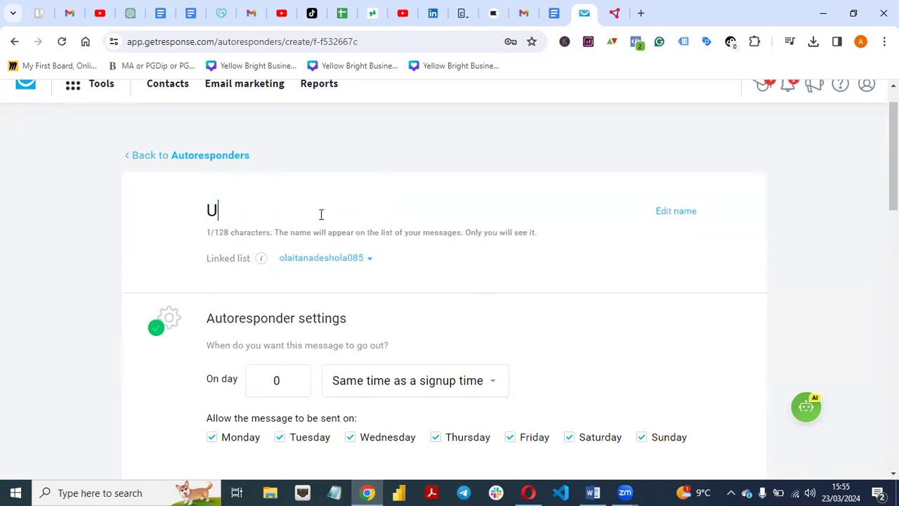
pyautogui.write('Onboa')
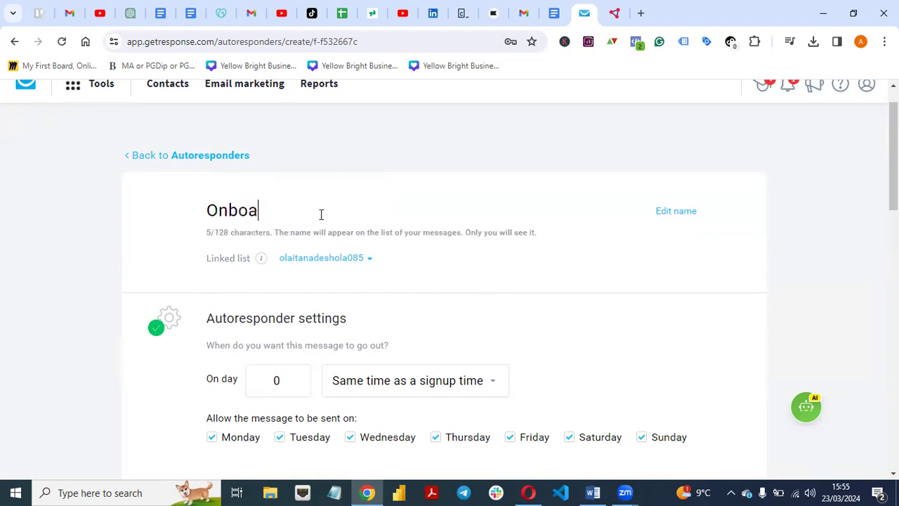
pyautogui.write('rdding')
pyautogui.press('BackSpace')
pyautogui.press('BackSpace')
pyautogui.press('BackSpace')
pyautogui.press('BackSpace')
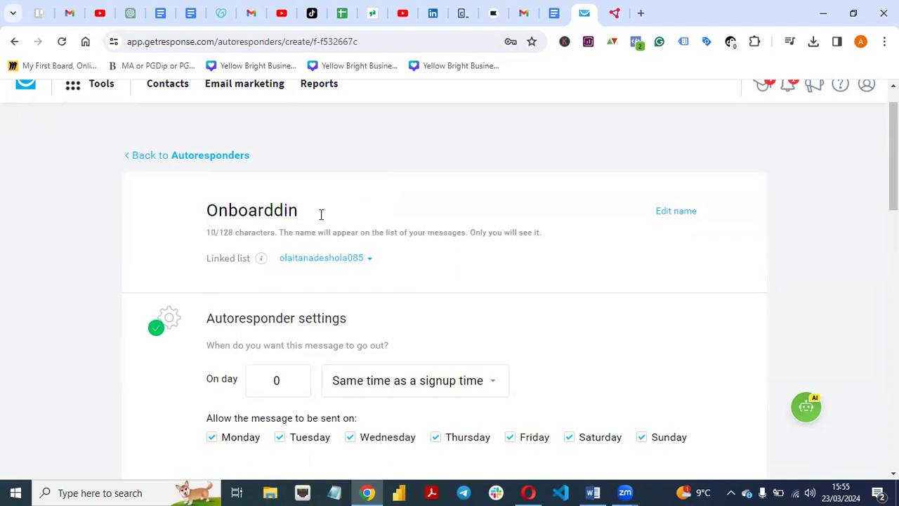
pyautogui.write('ing')
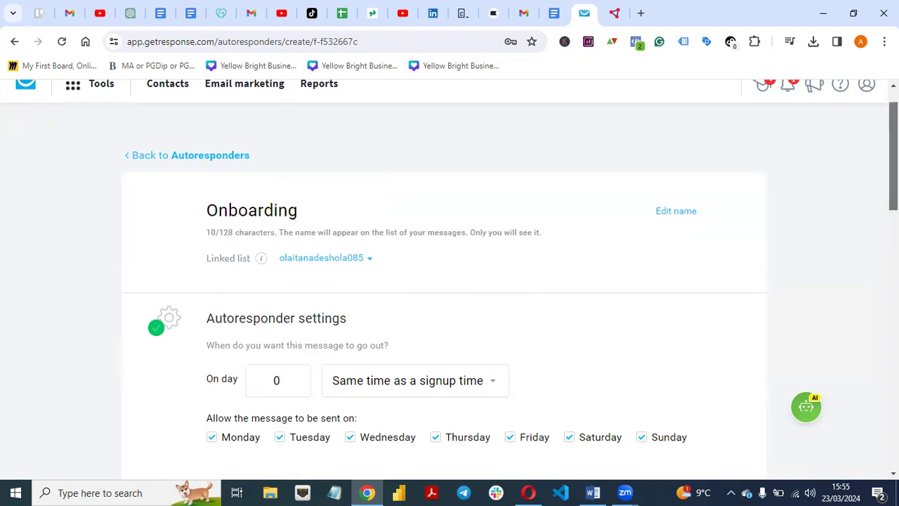
# Review the send-time options in the autoresponder settings without changing the selection
pyautogui.scroll(-2, 151, 297)
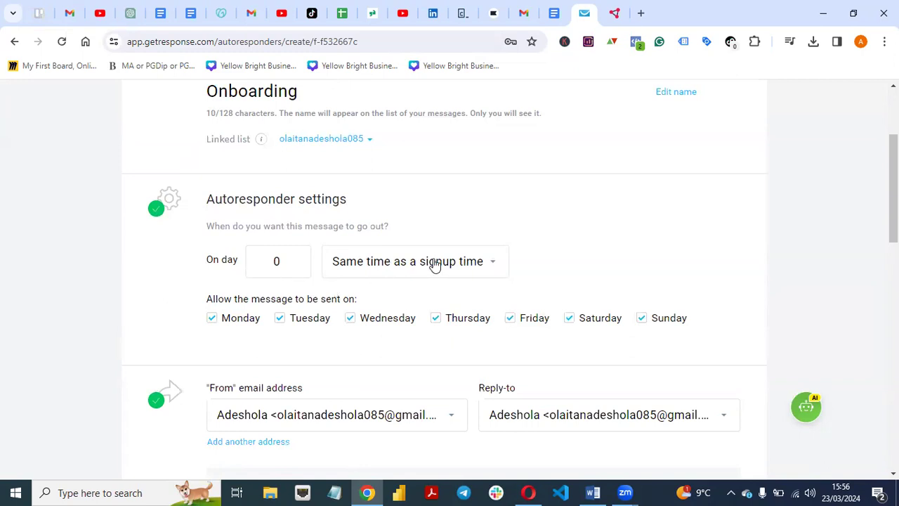
pyautogui.click(466, 274)
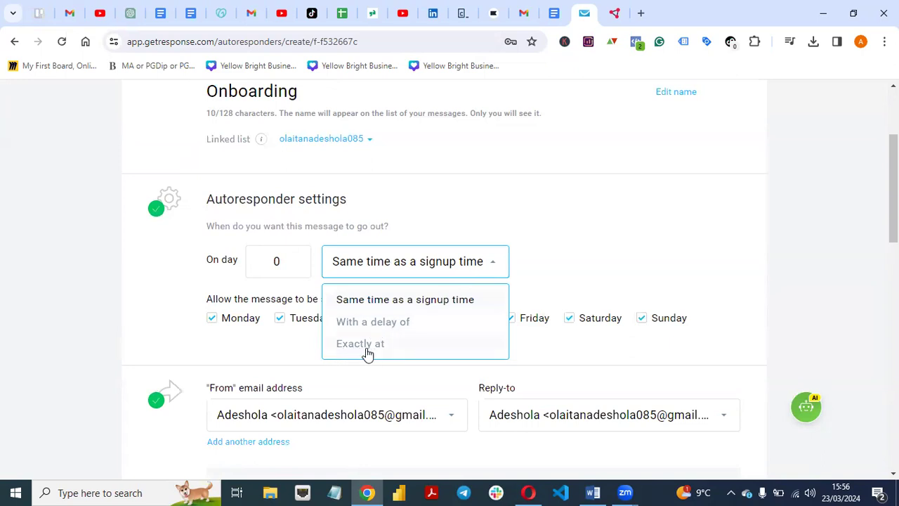
pyautogui.click(561, 278)
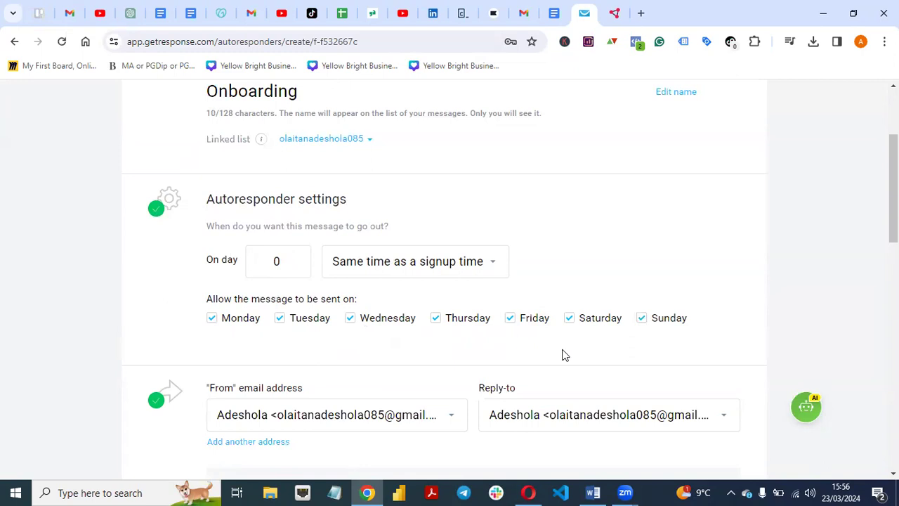
# Copy the Email 1 subject from the Word document into the subject line: "You're Exactly Where You Need To Be: Welcome to ABC CONSULT!"
pyautogui.moveTo(893, 197); pyautogui.dragTo(893, 243)
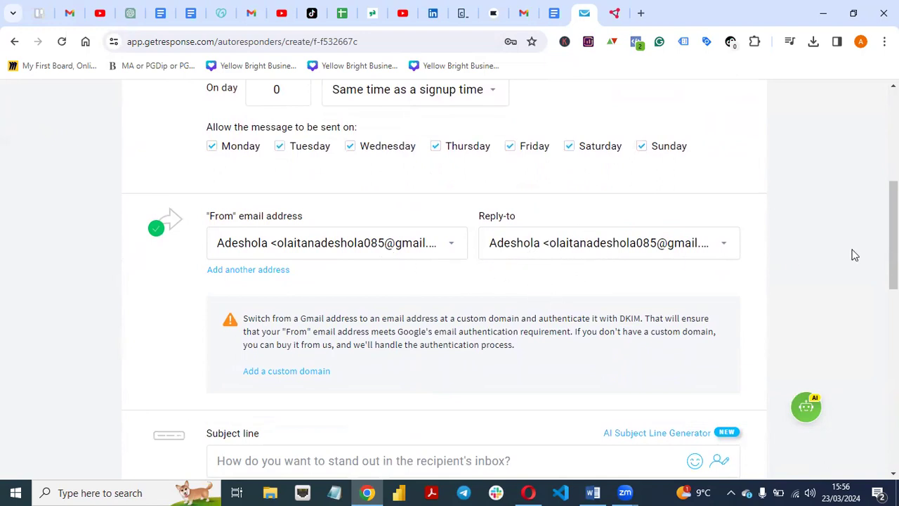
pyautogui.moveTo(893, 239); pyautogui.dragTo(893, 308)
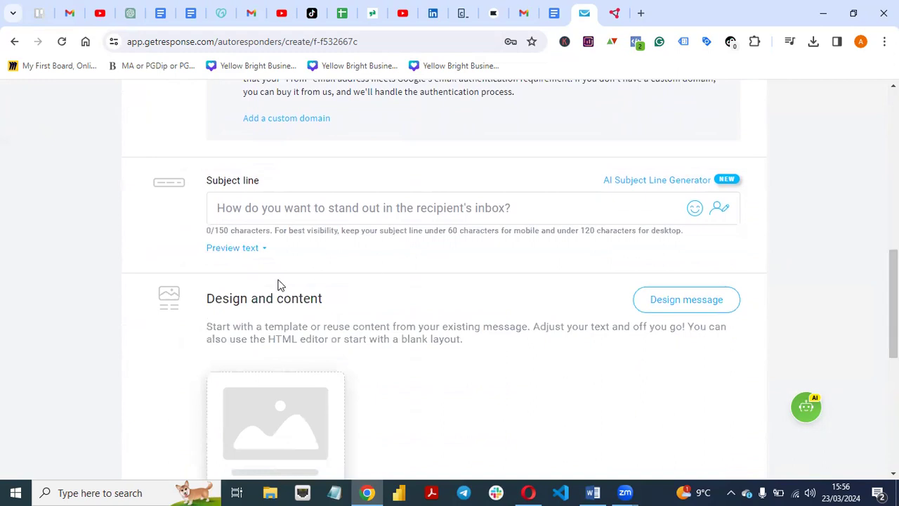
pyautogui.click(592, 493)
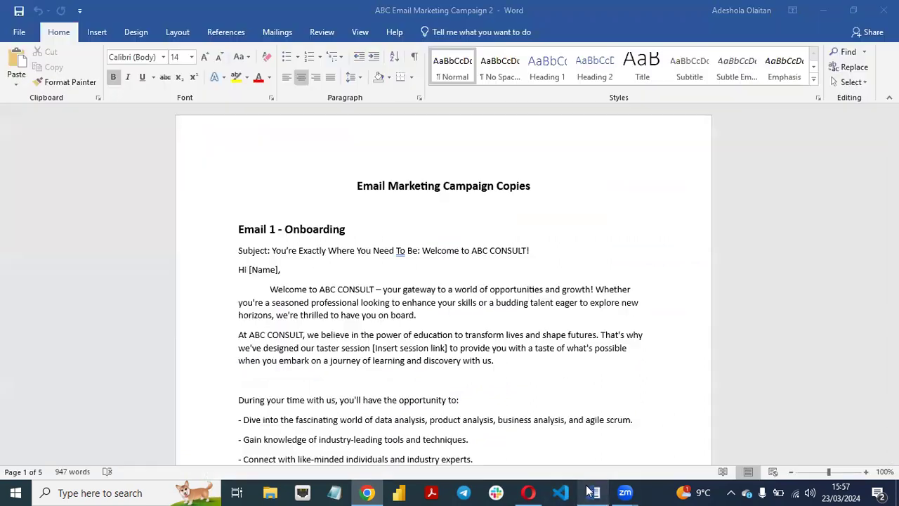
pyautogui.moveTo(274, 250); pyautogui.dragTo(533, 252)
pyautogui.hotkey('ctrl', 'c')
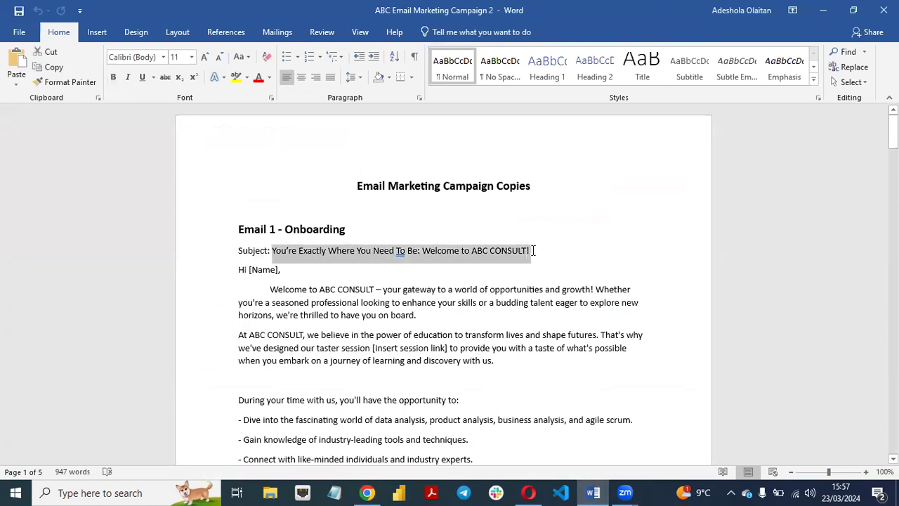
pyautogui.click(365, 493)
pyautogui.click(346, 212)
pyautogui.hotkey('ctrl', 'v')
pyautogui.click(455, 286)
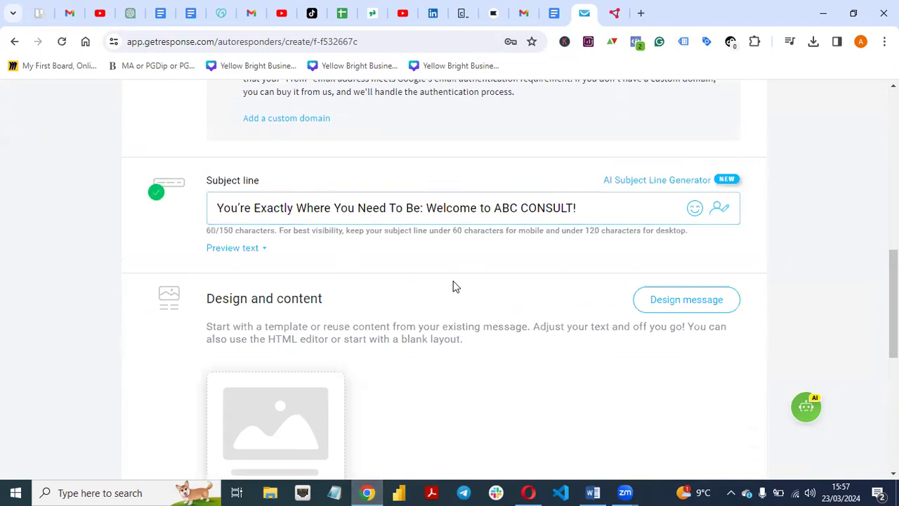
# Start designing the message from the Blank template among the blank layouts, after browsing the predesigned ones
pyautogui.scroll(-4, 768, 302)
pyautogui.scroll(4, 767, 302)
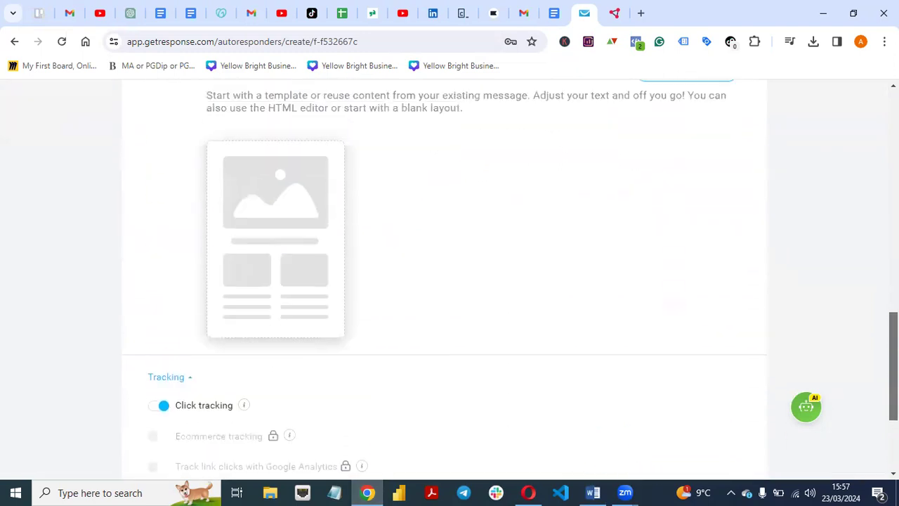
pyautogui.click(687, 278)
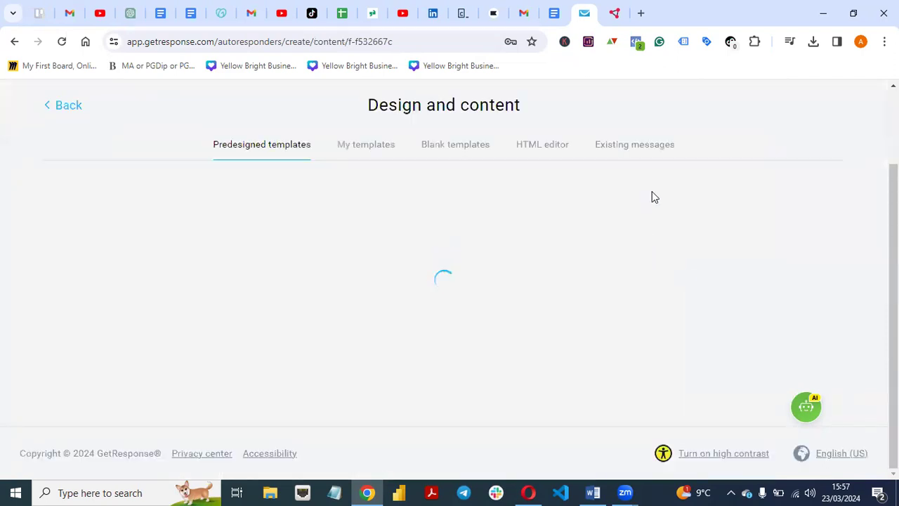
pyautogui.scroll(-4, 656, 193)
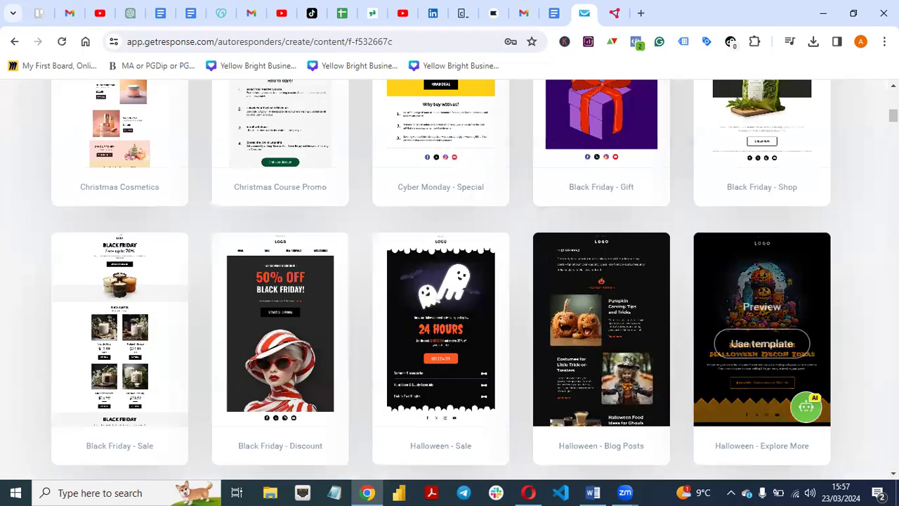
pyautogui.scroll(5, 876, 121)
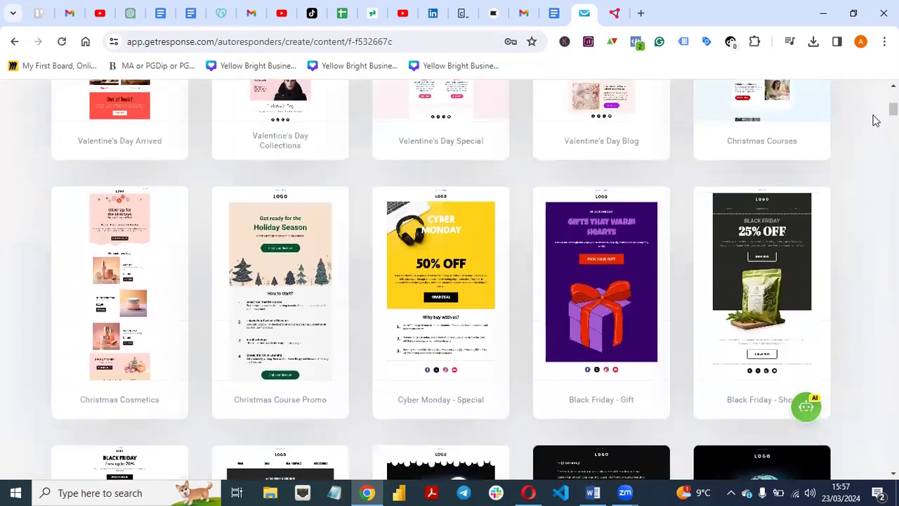
pyautogui.scroll(2, 876, 121)
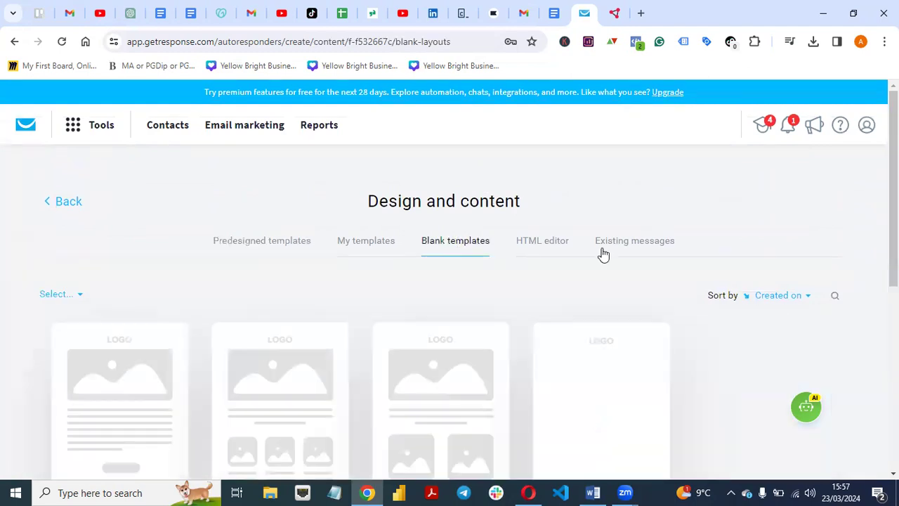
pyautogui.moveTo(893, 245); pyautogui.dragTo(893, 316)
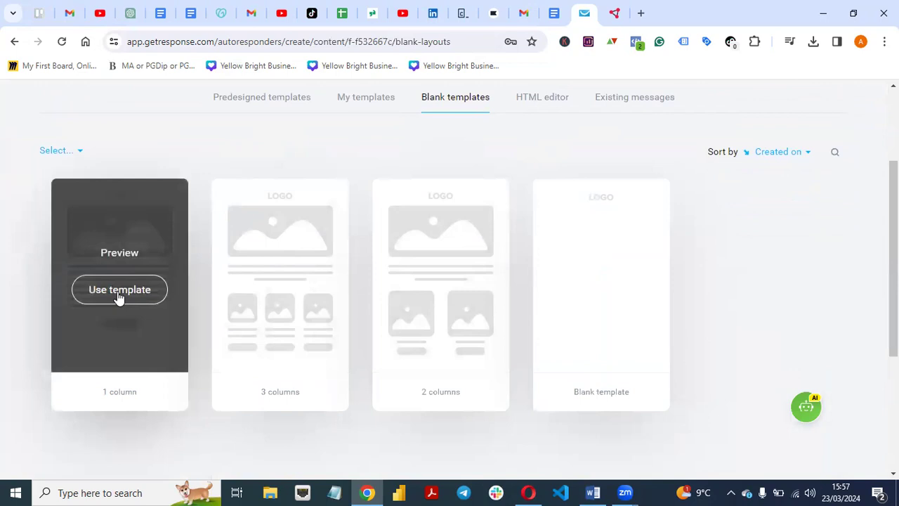
pyautogui.click(119, 291)
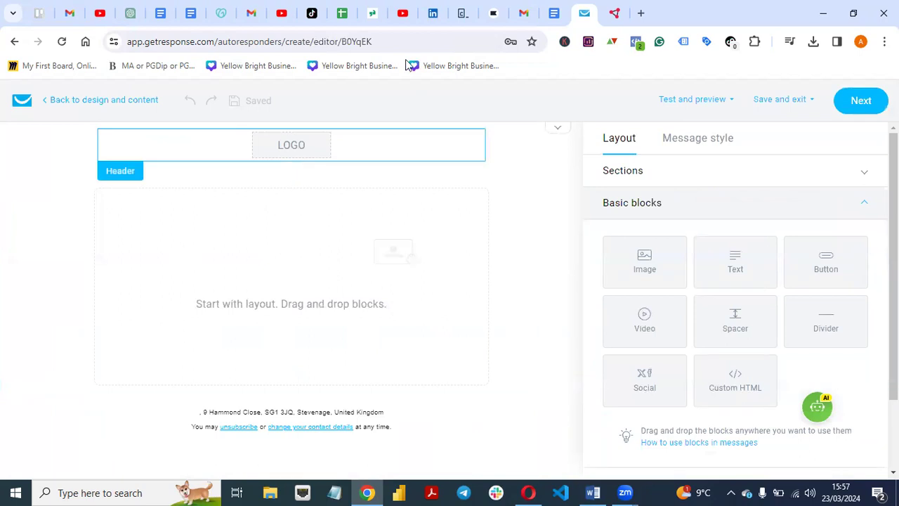
# Upload the ABC_update_1_2-removebg-preview image from Downloads to the Main folder for the message's header logo
pyautogui.click(281, 143)
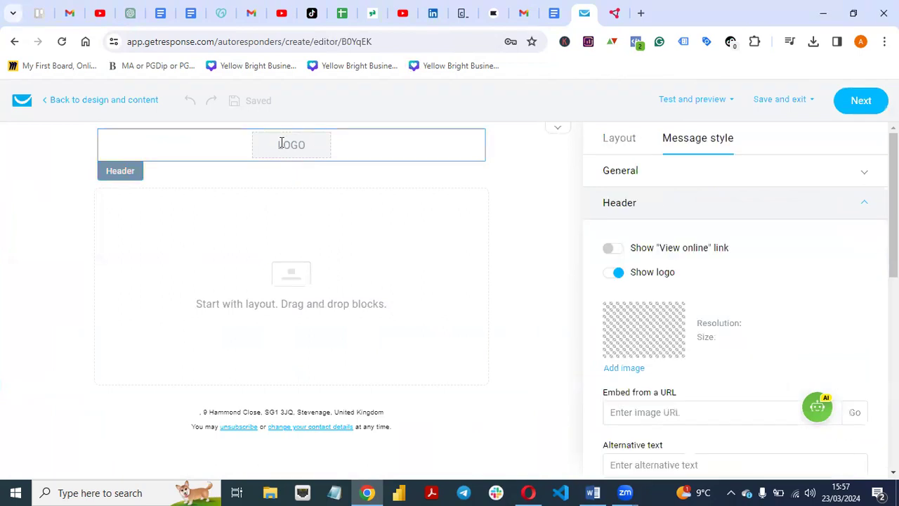
pyautogui.click(623, 370)
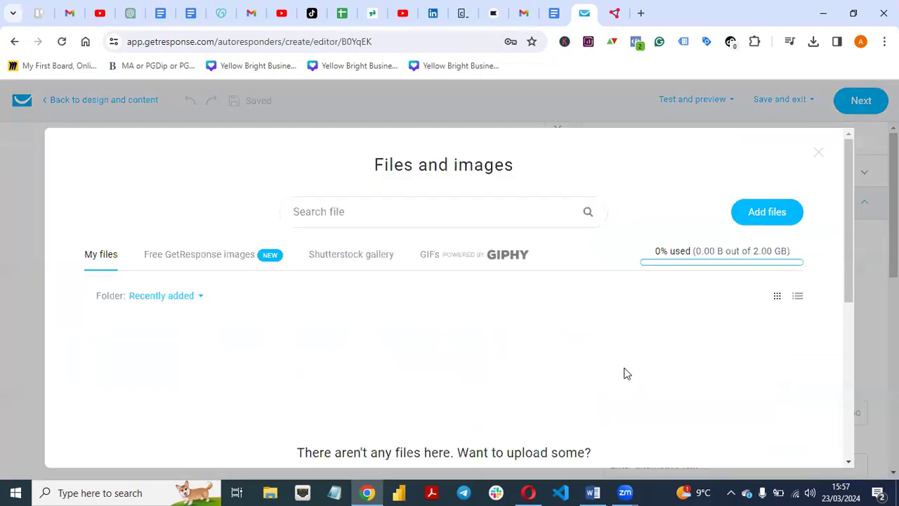
pyautogui.click(771, 212)
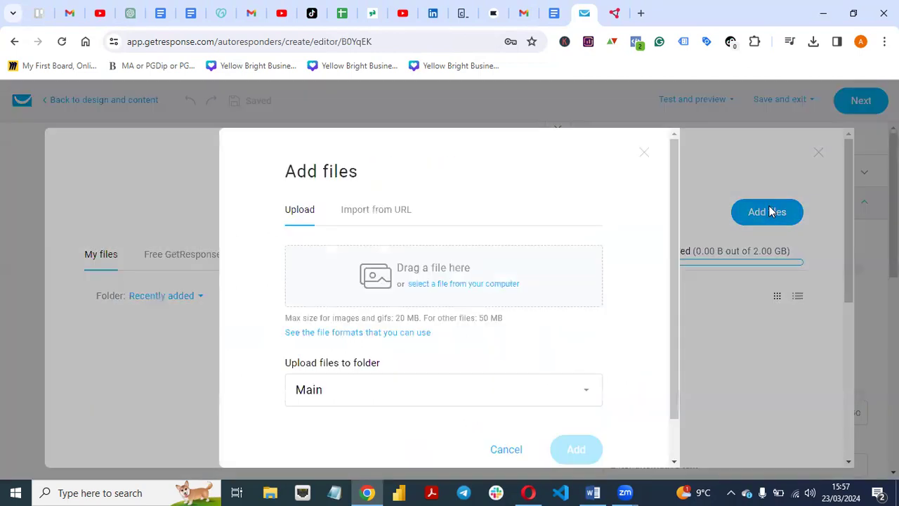
pyautogui.click(447, 284)
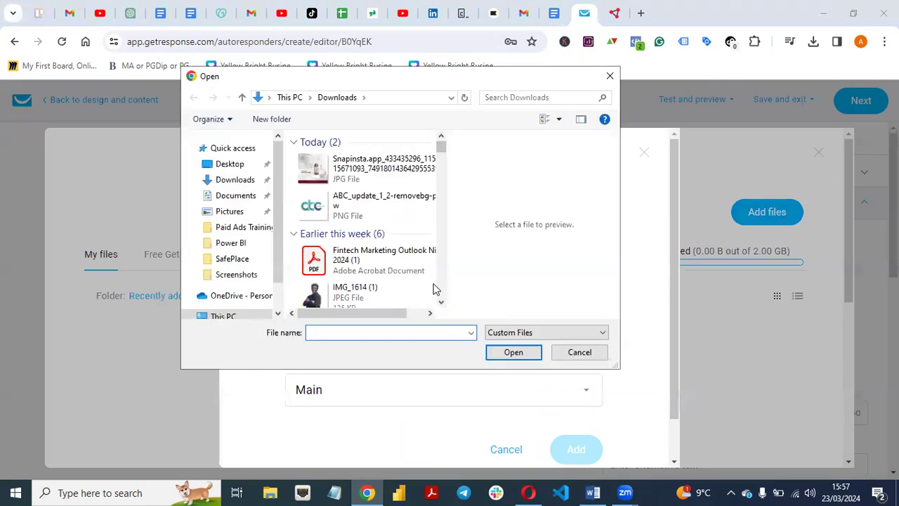
pyautogui.click(355, 202)
pyautogui.click(510, 353)
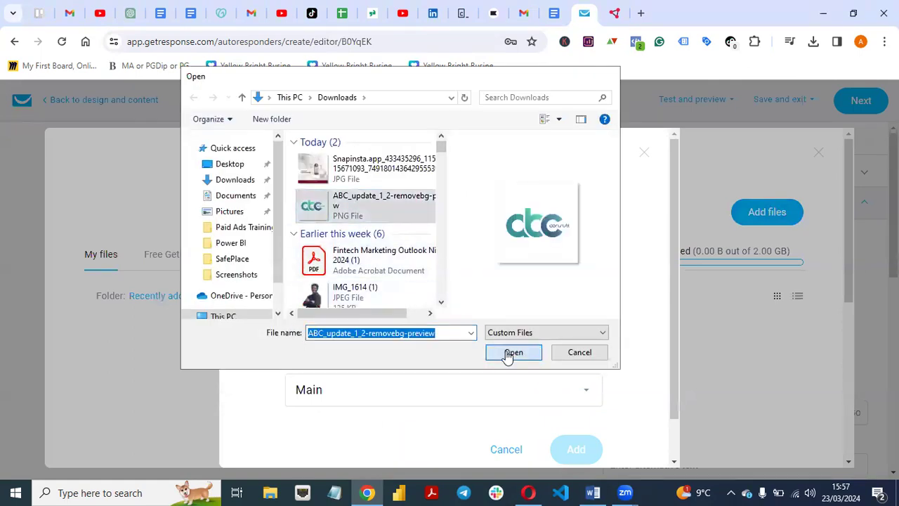
pyautogui.click(576, 465)
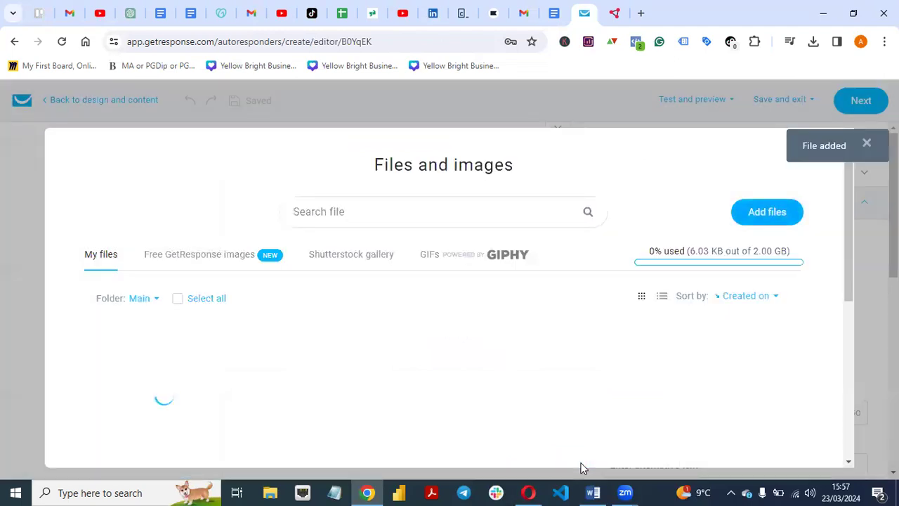
# Choose the uploaded ABC CONSULT logo from the Main folder as the message's header logo and dismiss the time-tracking reminder
pyautogui.moveTo(133, 422)
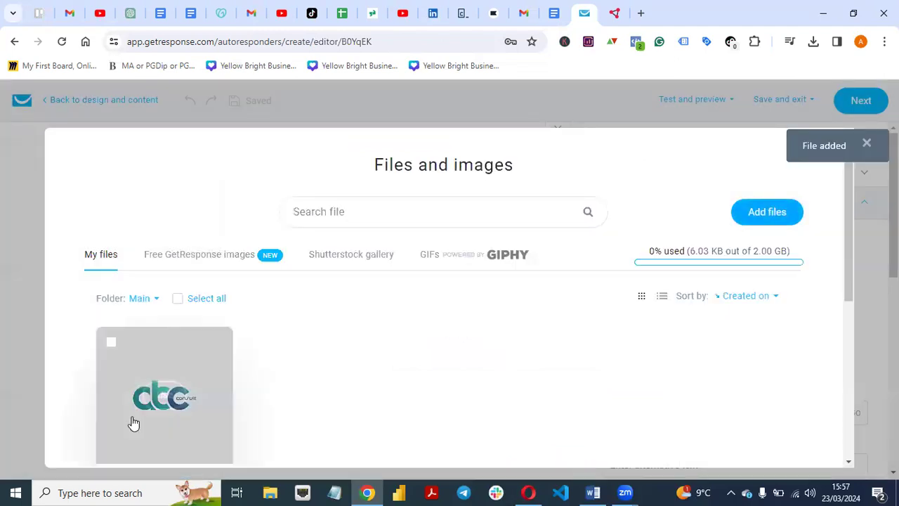
pyautogui.click(112, 344)
pyautogui.moveTo(845, 275); pyautogui.dragTo(834, 251)
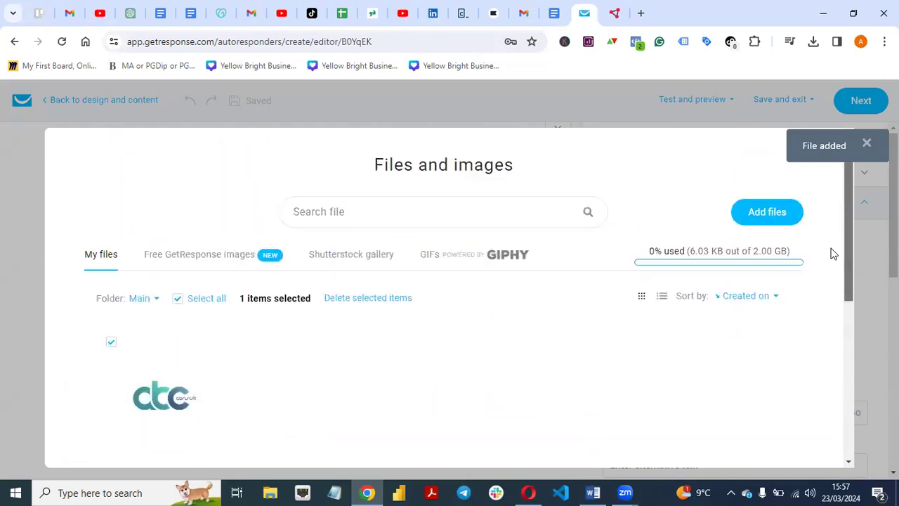
pyautogui.click(866, 144)
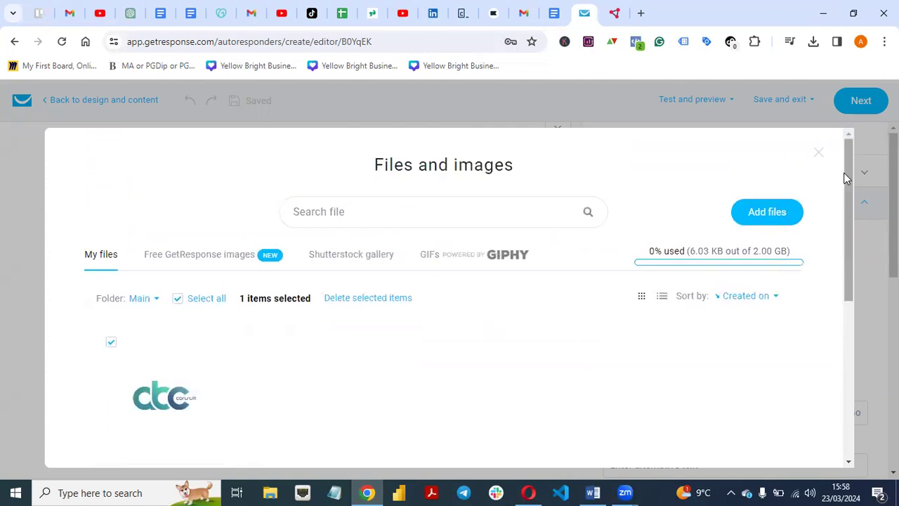
pyautogui.click(776, 214)
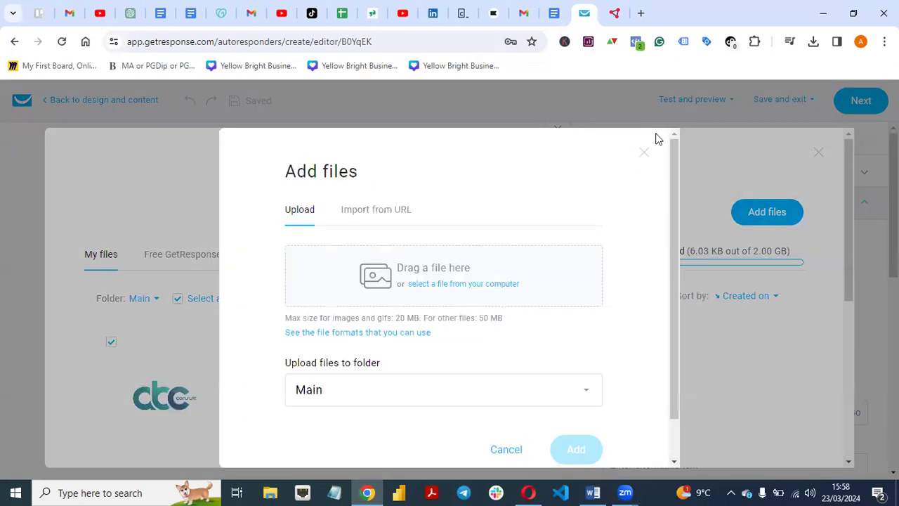
pyautogui.click(644, 154)
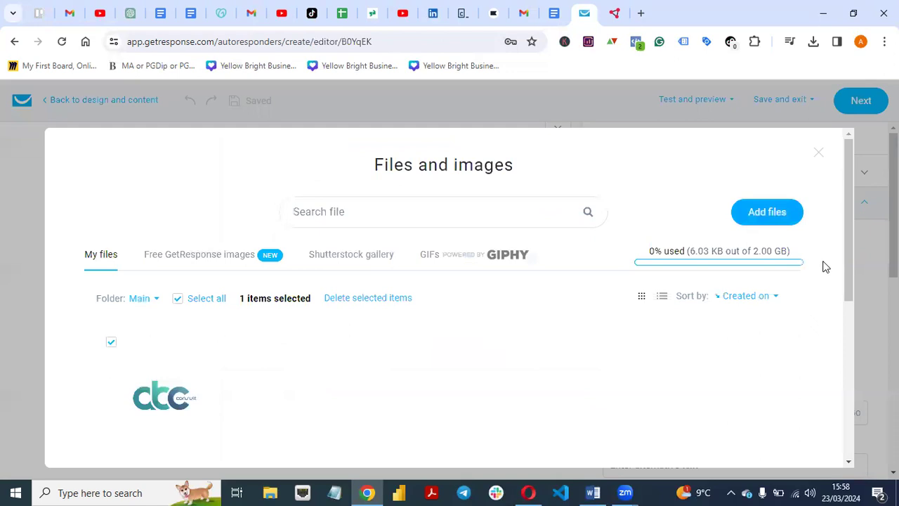
pyautogui.moveTo(846, 257); pyautogui.dragTo(846, 331)
pyautogui.moveTo(115, 184)
pyautogui.click(163, 218)
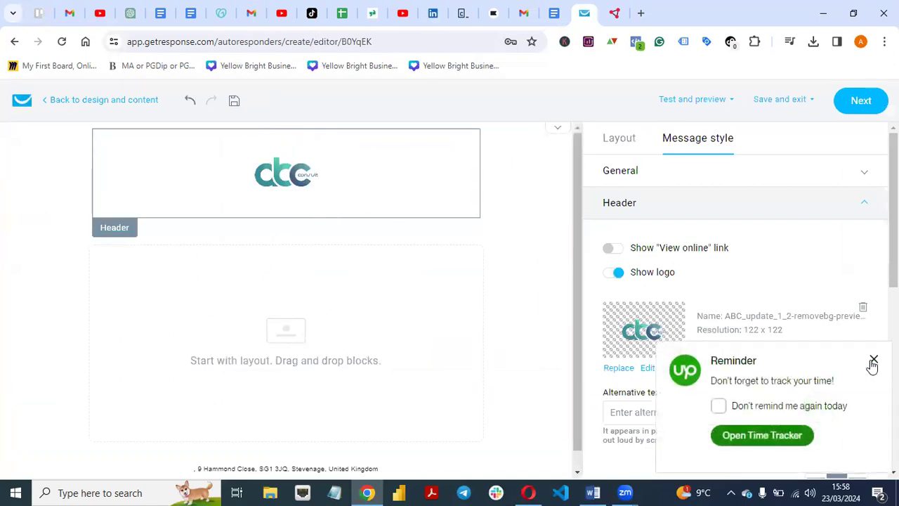
pyautogui.click(873, 361)
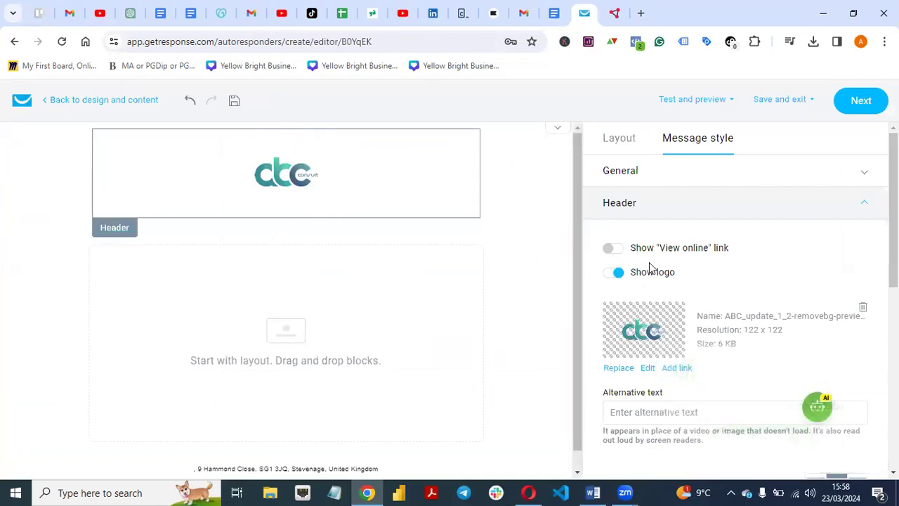
# Add a Text block to the message's empty section and a Social block below the footer
pyautogui.click(273, 336)
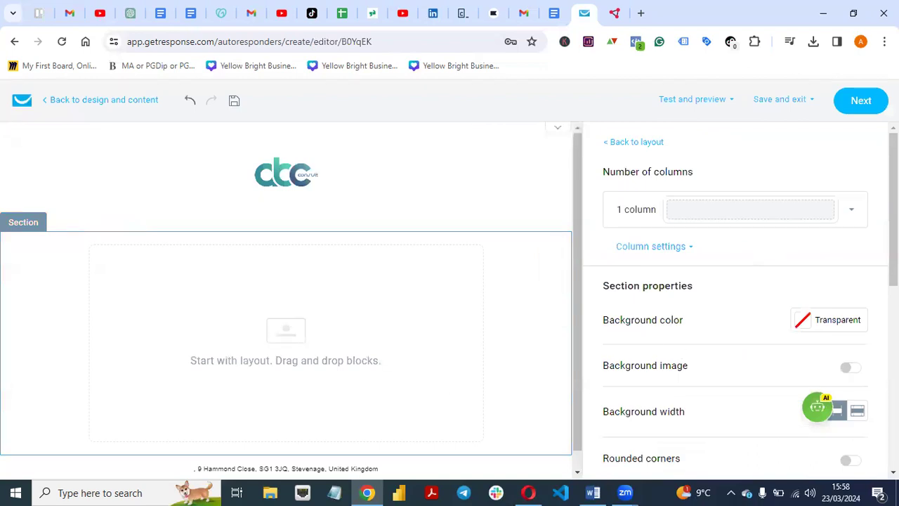
pyautogui.click(616, 144)
pyautogui.moveTo(733, 271); pyautogui.dragTo(274, 341)
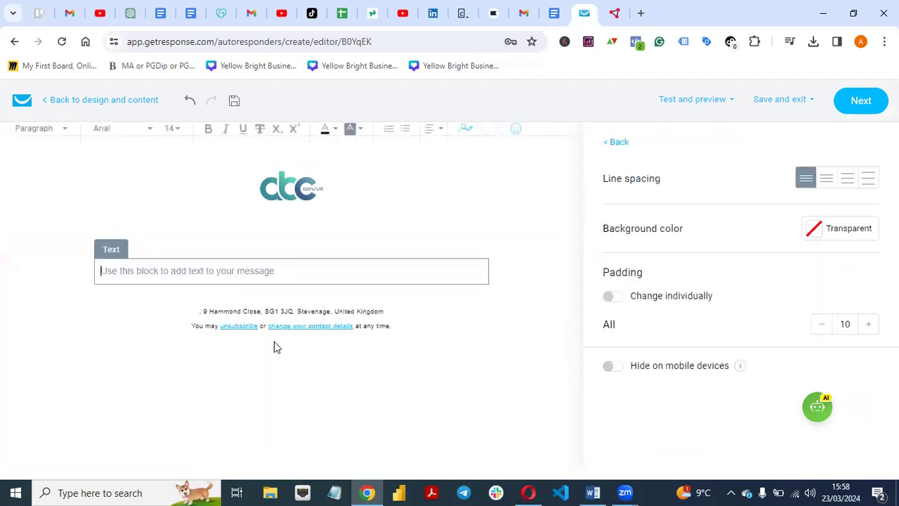
pyautogui.click(616, 142)
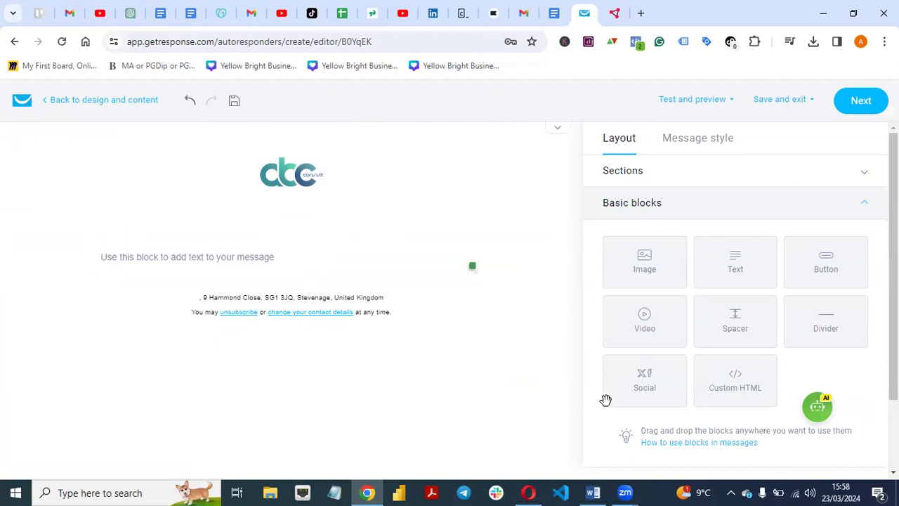
pyautogui.moveTo(643, 379); pyautogui.dragTo(228, 346)
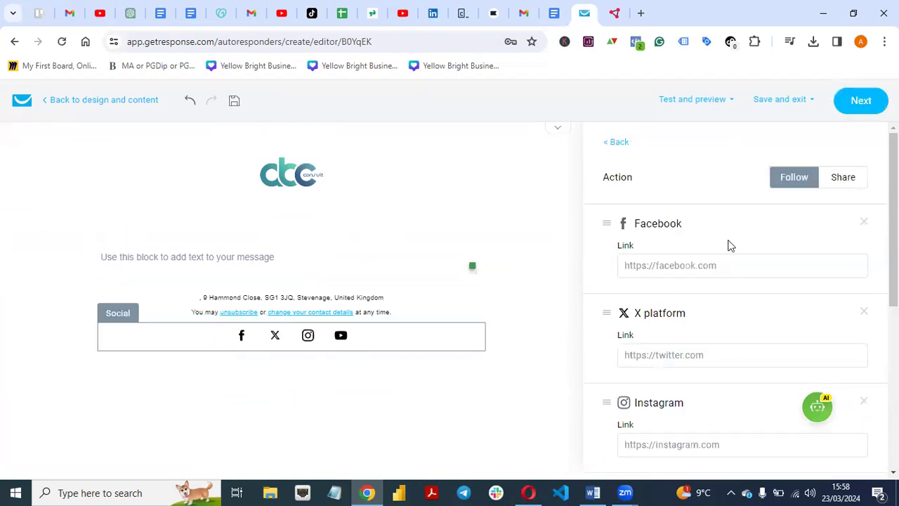
pyautogui.click(616, 143)
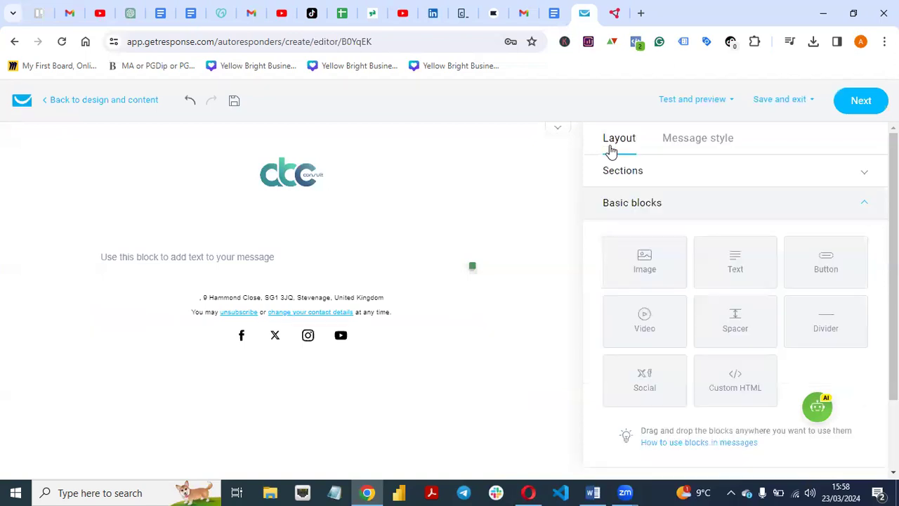
# Copy the Email 1 - Onboarding body, starting at "Hi [Name],", from the Word document into the message's text block
pyautogui.click(593, 492)
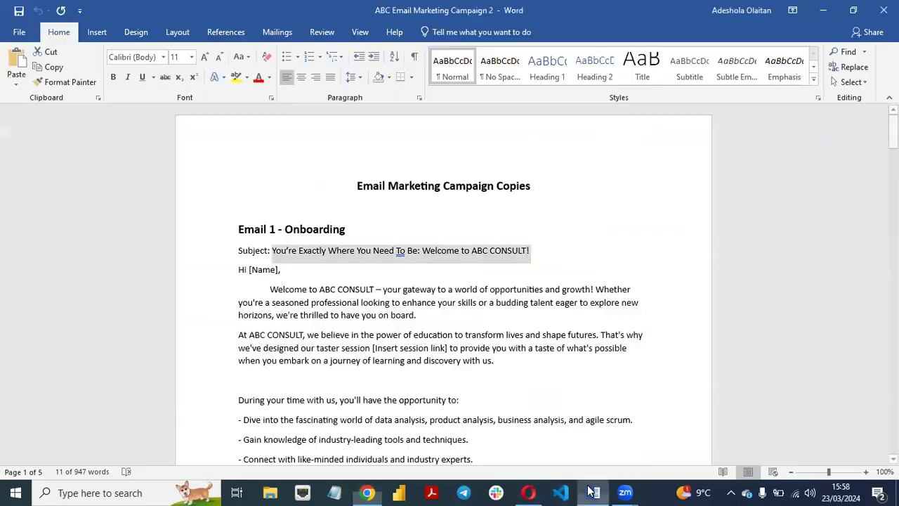
pyautogui.moveTo(345, 344); pyautogui.dragTo(222, 269)
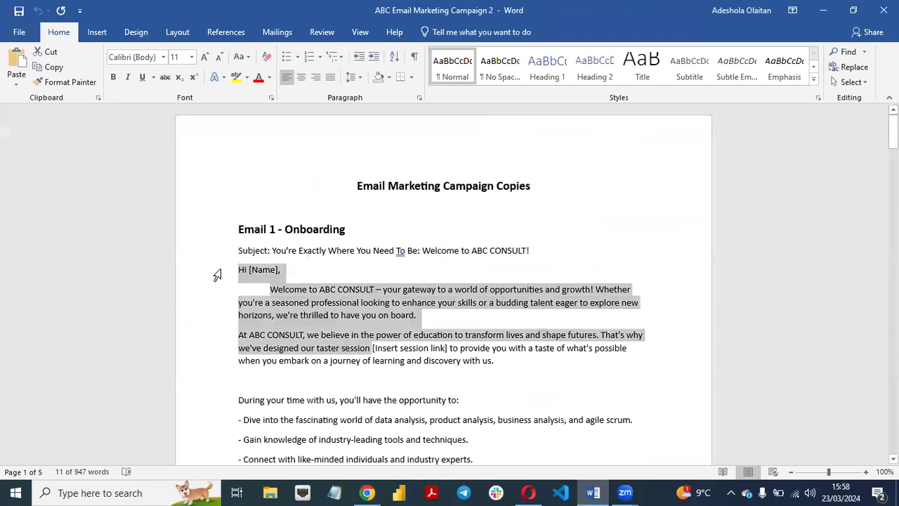
pyautogui.click(218, 274)
pyautogui.click(240, 278)
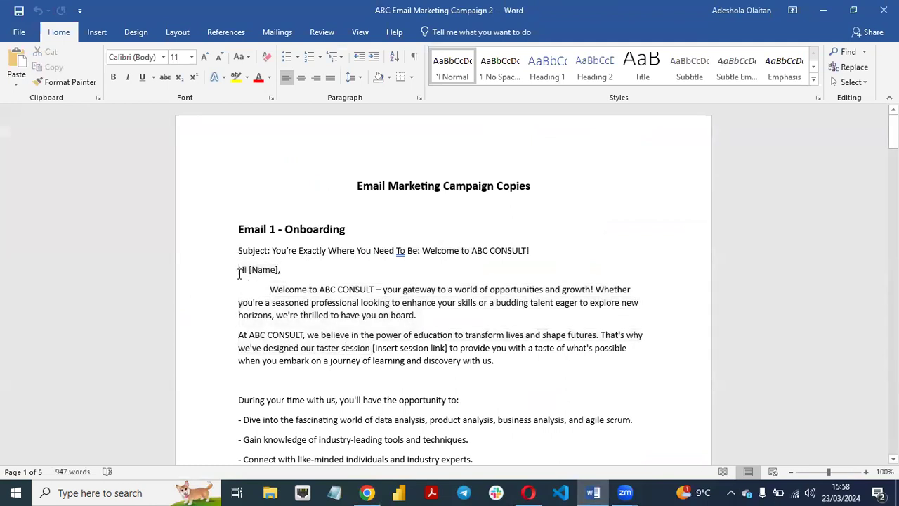
pyautogui.moveTo(274, 340); pyautogui.dragTo(382, 391)
pyautogui.hotkey('ctrl', 'c')
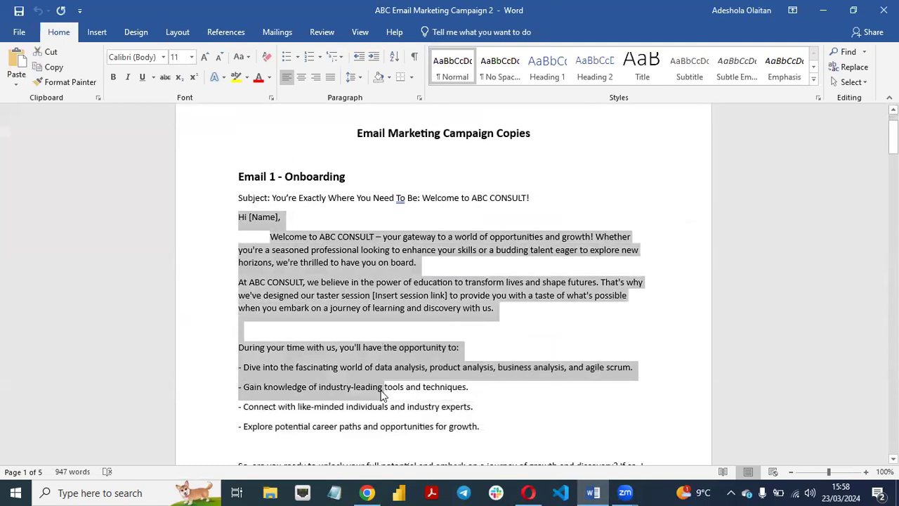
pyautogui.click(382, 391)
pyautogui.moveTo(239, 215); pyautogui.dragTo(379, 442)
pyautogui.click(367, 492)
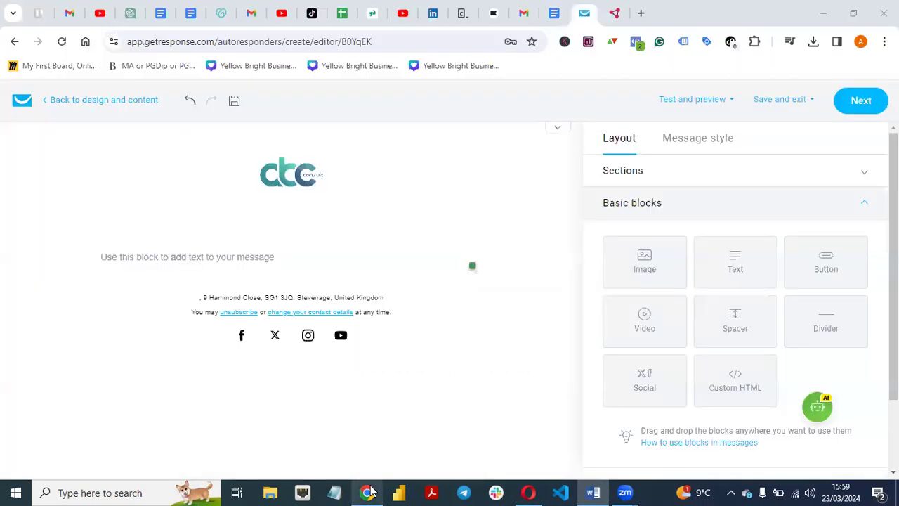
pyautogui.click(236, 257)
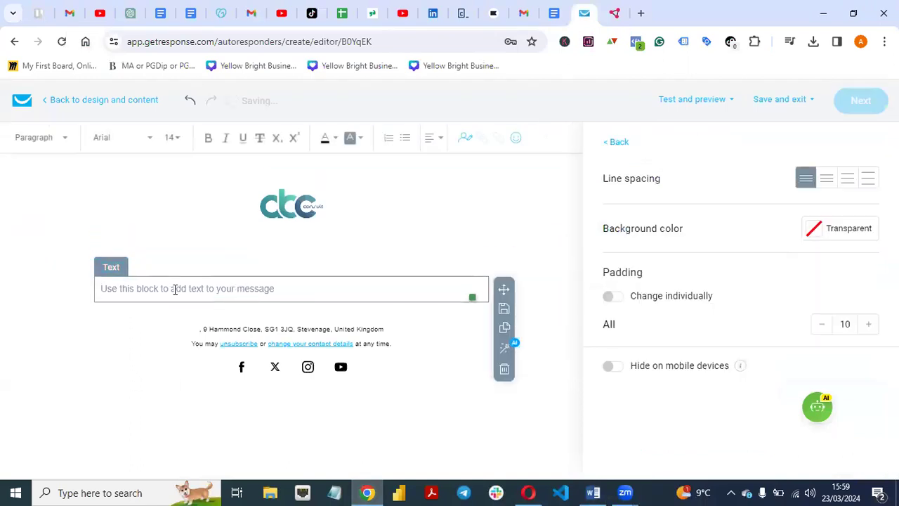
pyautogui.hotkey('ctrl', 'v')
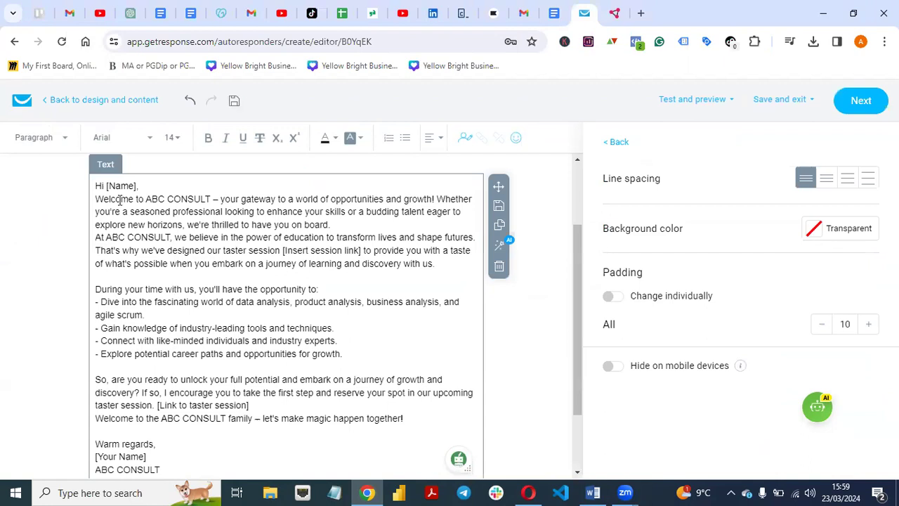
# Change the greeting to "Hi there," and insert a blank line after it and another before the dashed list
pyautogui.click(97, 199)
pyautogui.press('Return')
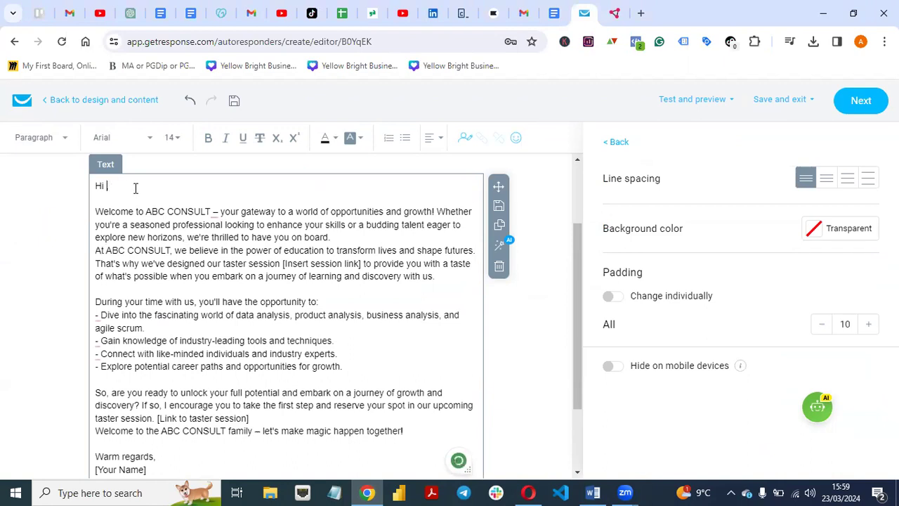
pyautogui.press('BackSpace')
pyautogui.press('BackSpace')
pyautogui.click(330, 304)
pyautogui.press('Return')
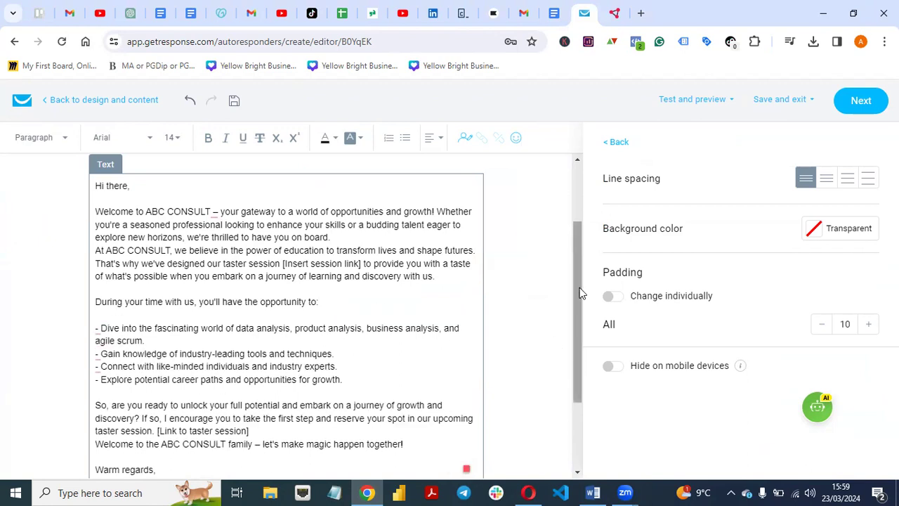
# Add blank lines after the opening paragraph and before the closing welcome line, and replace [Your Name] with the sender's first name
pyautogui.moveTo(580, 292); pyautogui.dragTo(580, 274)
pyautogui.press('Return')
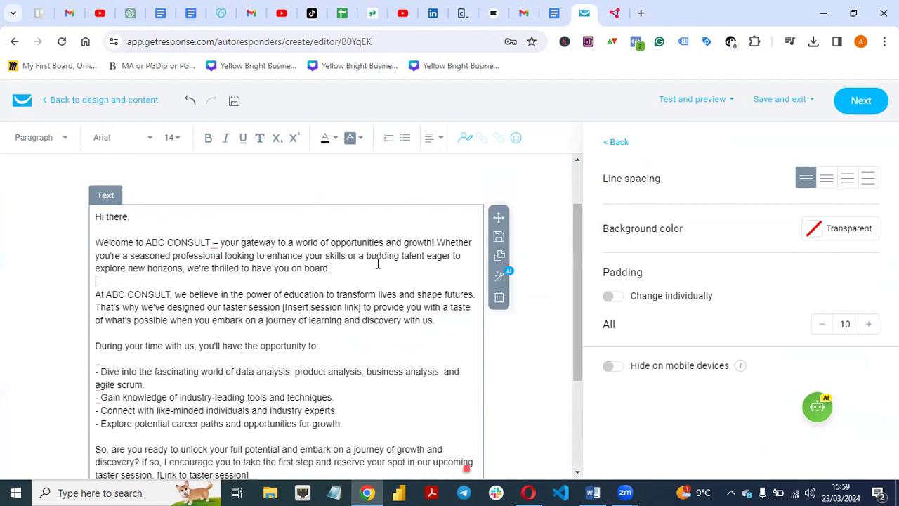
pyautogui.moveTo(580, 275); pyautogui.dragTo(577, 376)
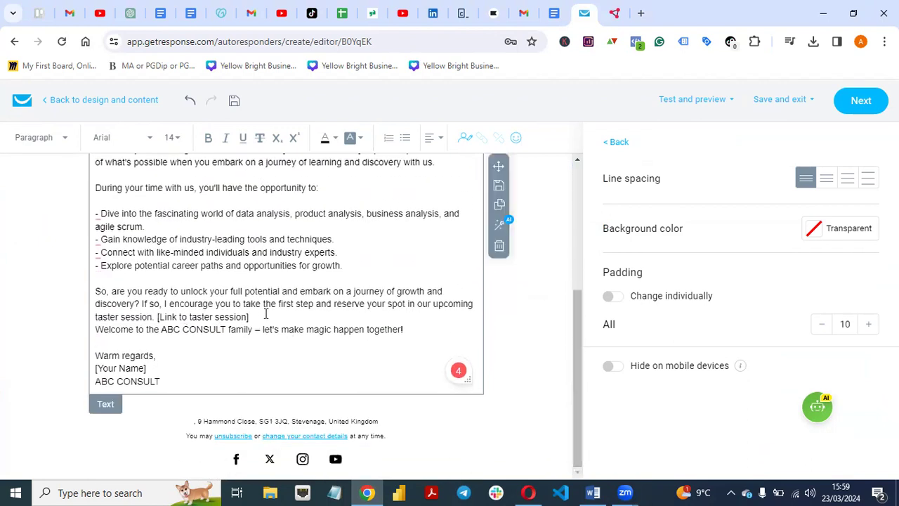
pyautogui.press('Return')
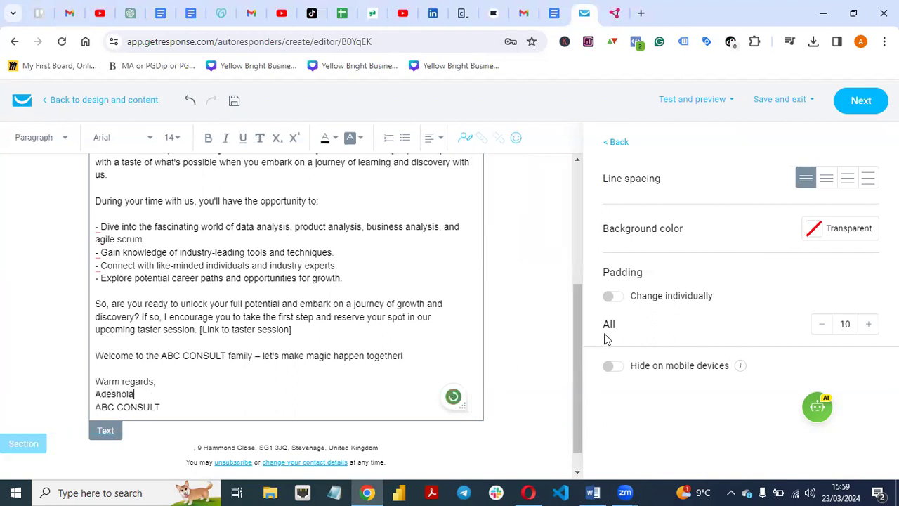
# Add an empty Image block between the email's sign-off and the footer address
pyautogui.scroll(-1, 576, 337)
pyautogui.moveTo(576, 323); pyautogui.dragTo(588, 390)
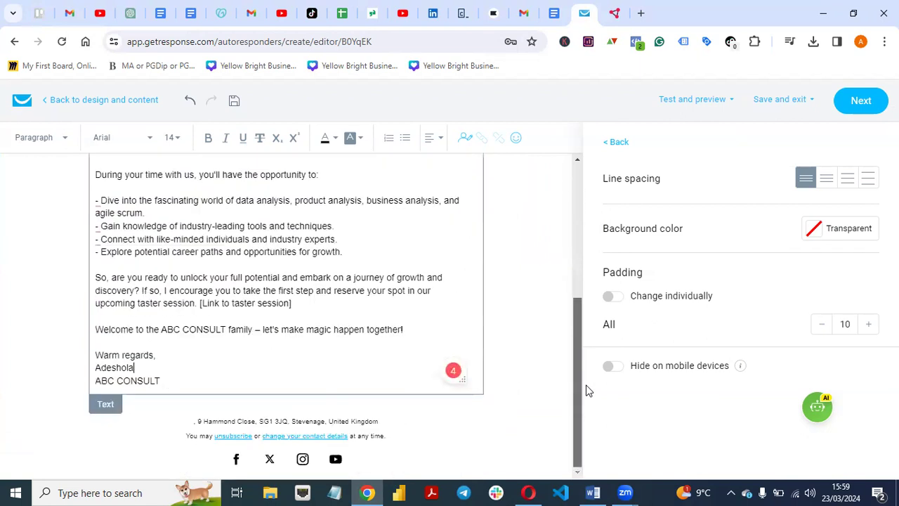
pyautogui.click(615, 143)
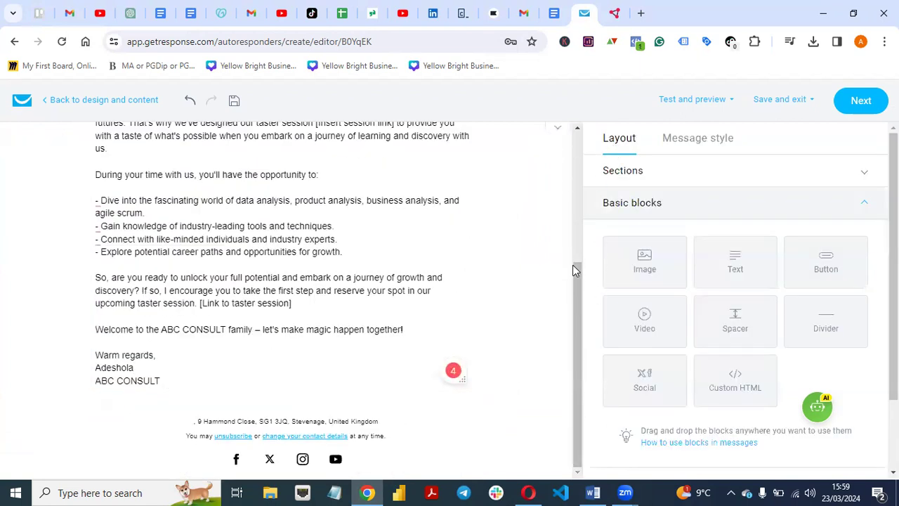
pyautogui.moveTo(573, 271)
pyautogui.mouseDown()
pyautogui.moveTo(584, 148)
pyautogui.moveTo(572, 321)
pyautogui.mouseUp()
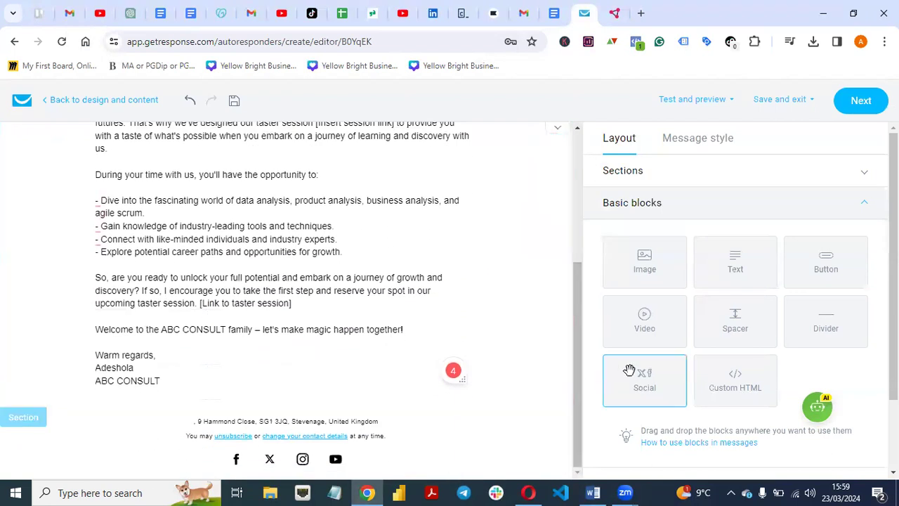
pyautogui.moveTo(642, 260)
pyautogui.mouseDown()
pyautogui.moveTo(345, 450)
pyautogui.moveTo(205, 393)
pyautogui.moveTo(206, 415)
pyautogui.mouseUp()
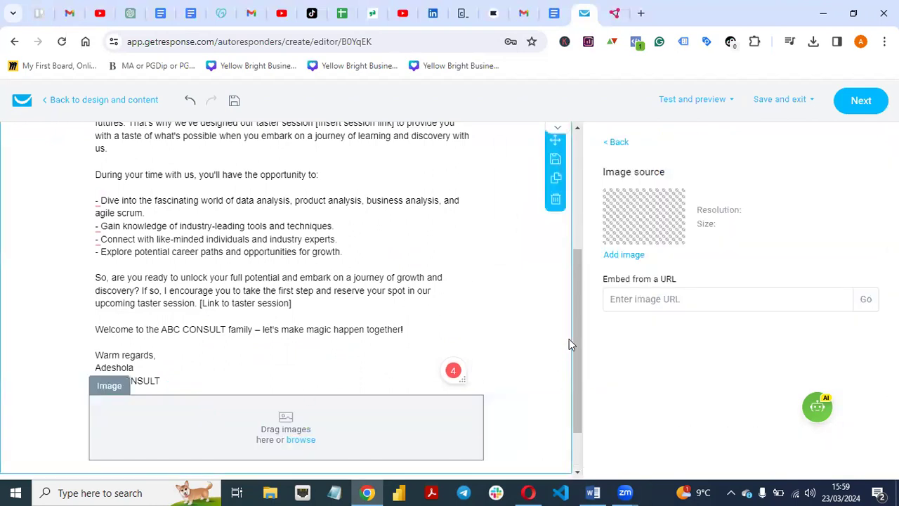
pyautogui.moveTo(575, 342); pyautogui.dragTo(573, 365)
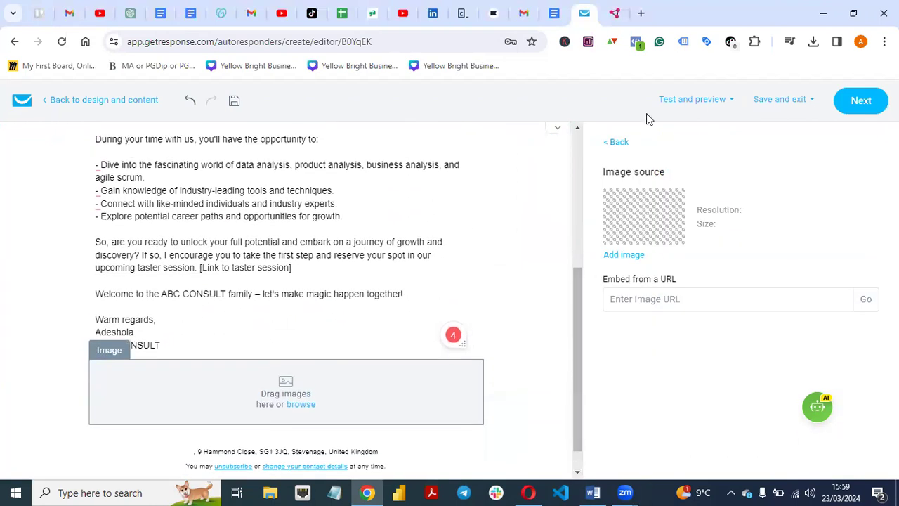
# Open pexels.com in a new browser tab
pyautogui.click(641, 17)
pyautogui.write('pixe')
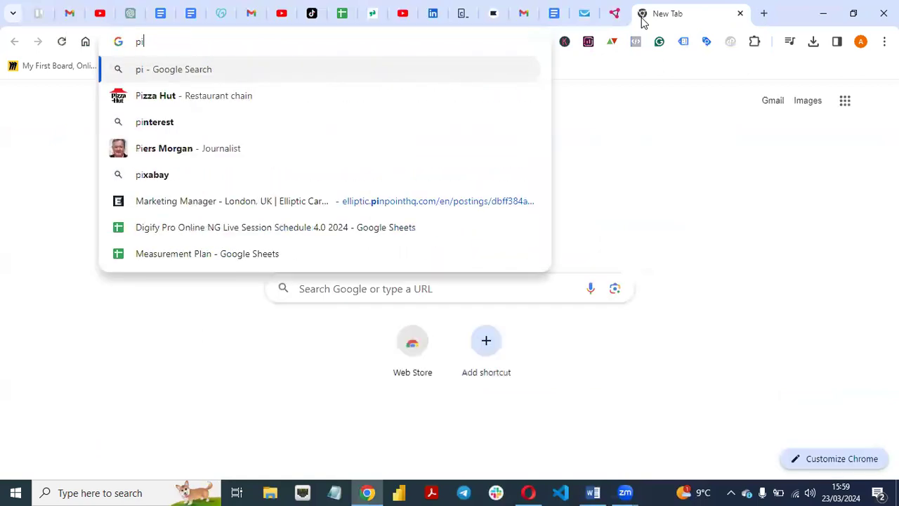
pyautogui.press('BackSpace')
pyautogui.press('BackSpace')
pyautogui.press('BackSpace')
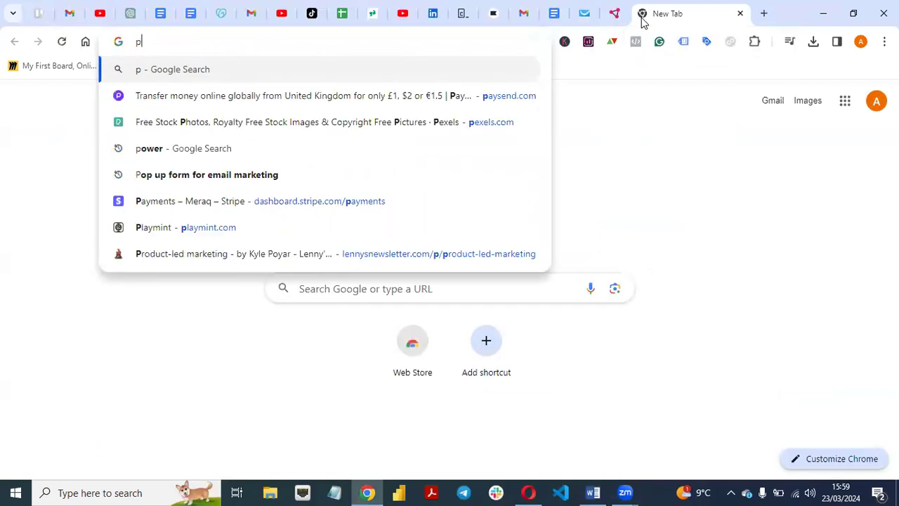
pyautogui.write('exels.com')
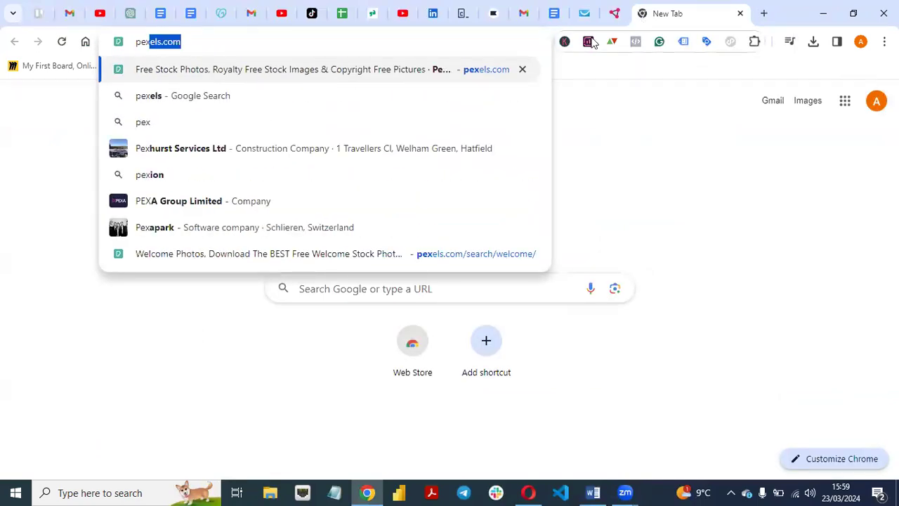
pyautogui.press('Return')
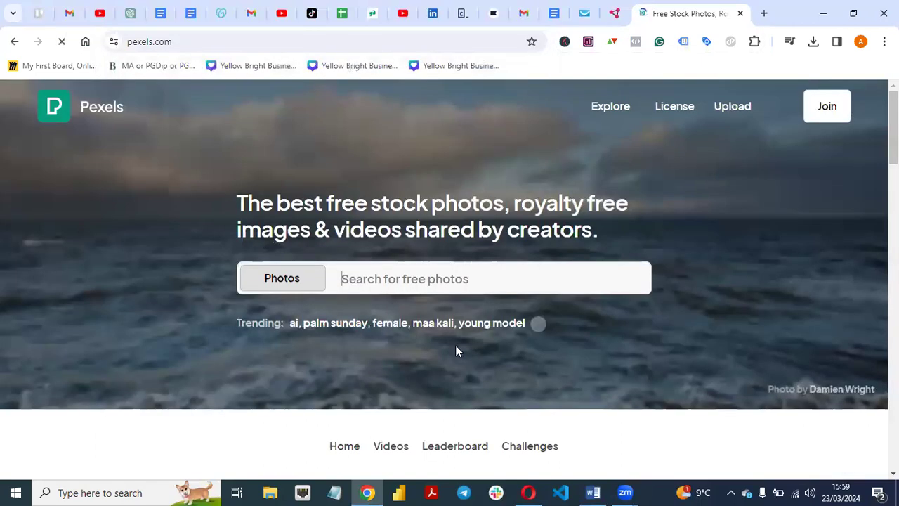
pyautogui.click(656, 430)
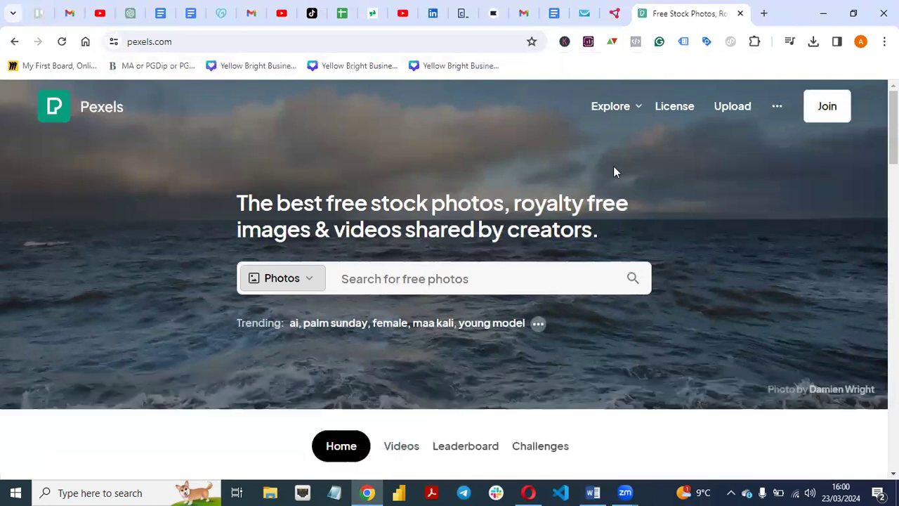
# Search Pexels photos for "Black Tech Guy" and download the first result, a man working on a laptop outdoors
pyautogui.click(446, 278)
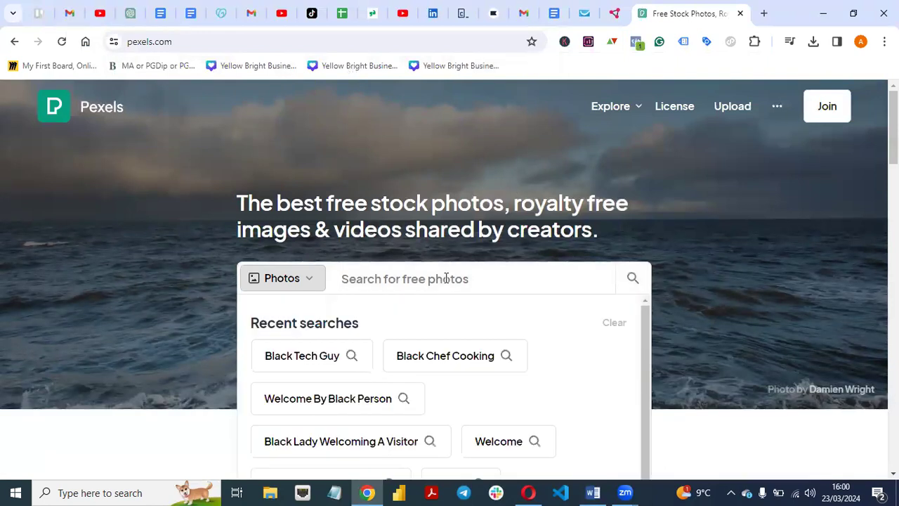
pyautogui.click(313, 356)
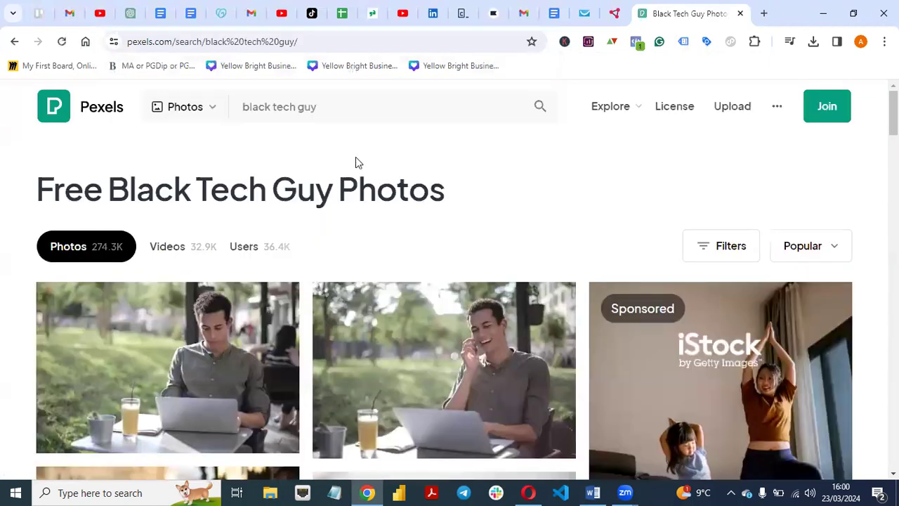
pyautogui.click(214, 430)
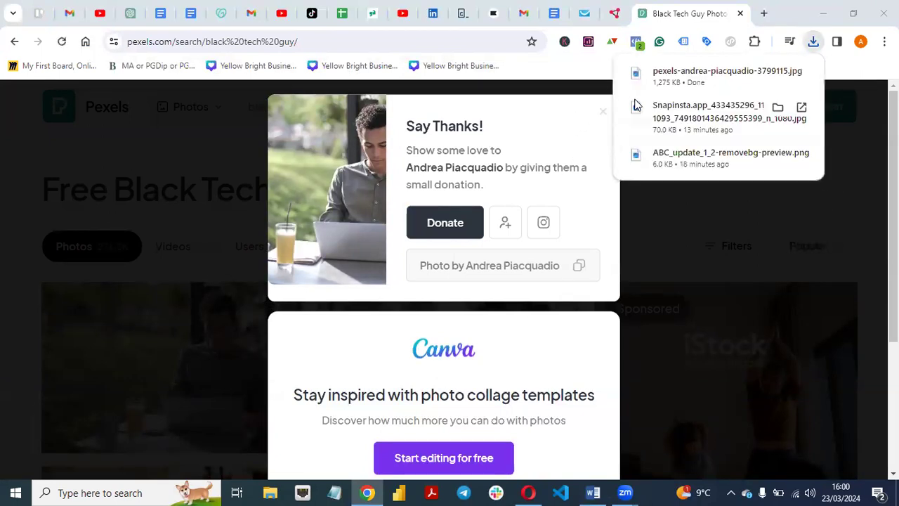
# Back in the GetResponse editor, upload the downloaded Pexels photo to the Main folder and insert it into the empty Image block
pyautogui.click(587, 17)
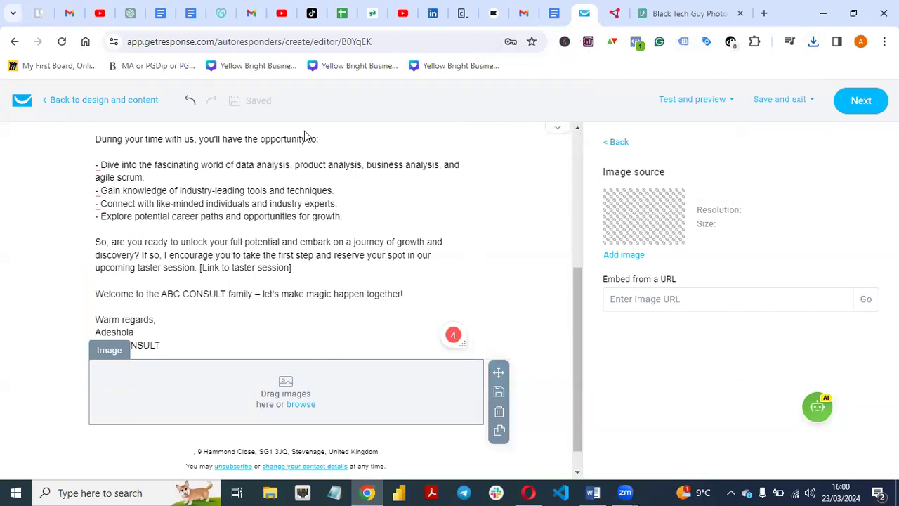
pyautogui.click(294, 404)
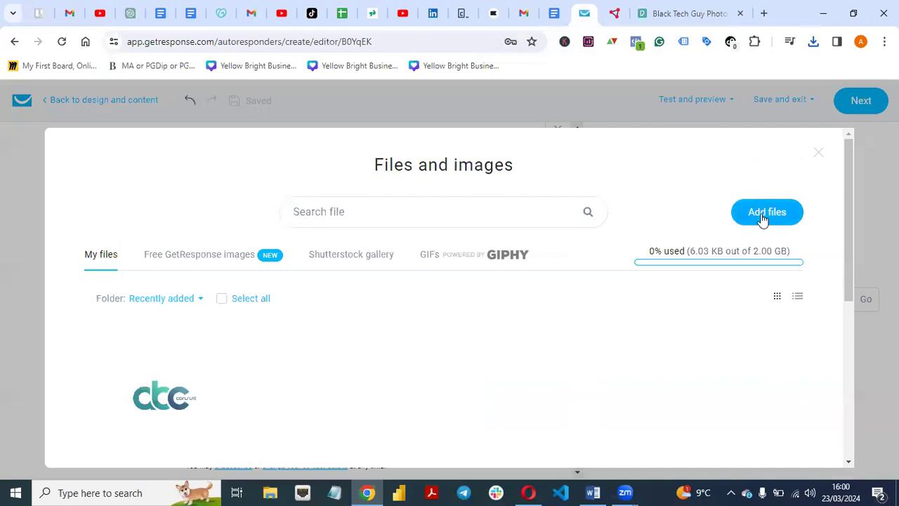
pyautogui.click(763, 219)
pyautogui.click(466, 284)
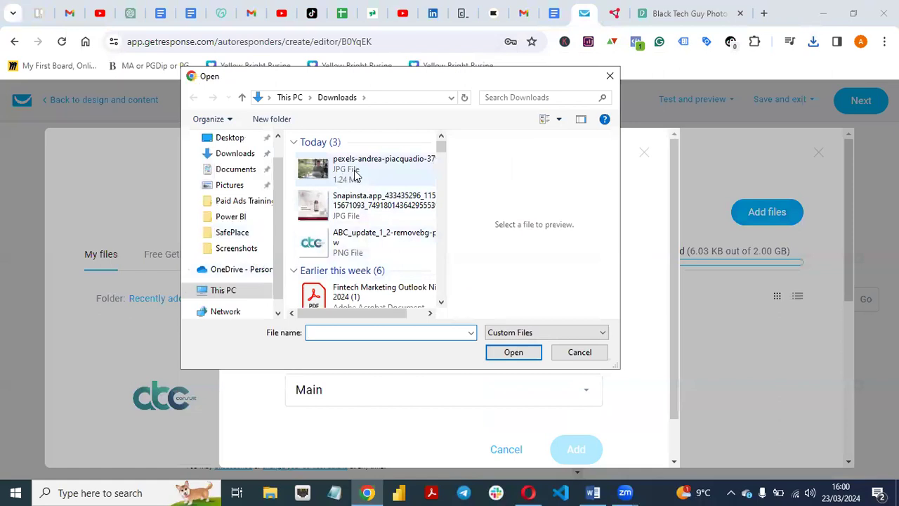
pyautogui.click(323, 168)
pyautogui.click(511, 353)
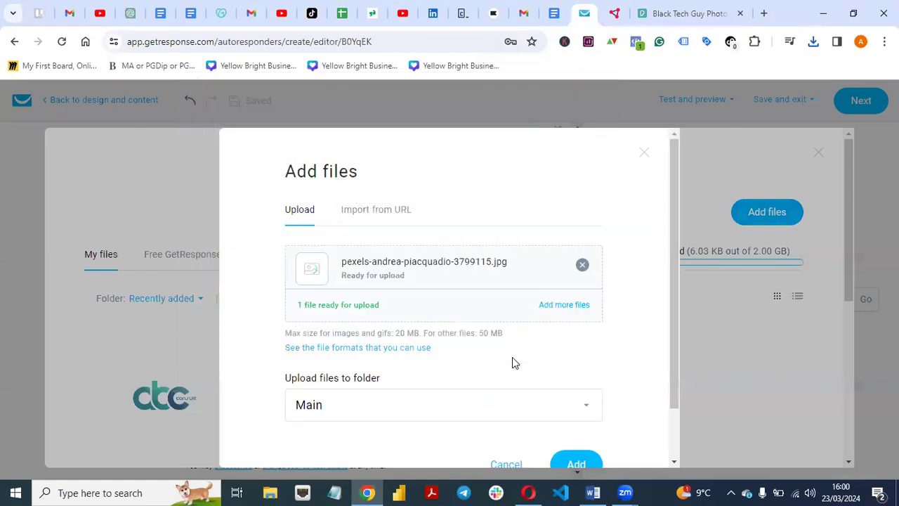
pyautogui.click(575, 464)
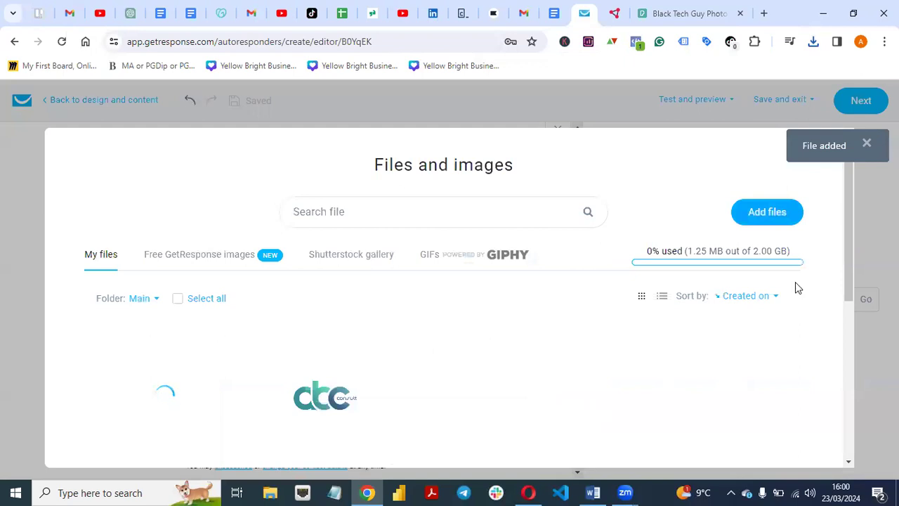
pyautogui.scroll(-1, 850, 253)
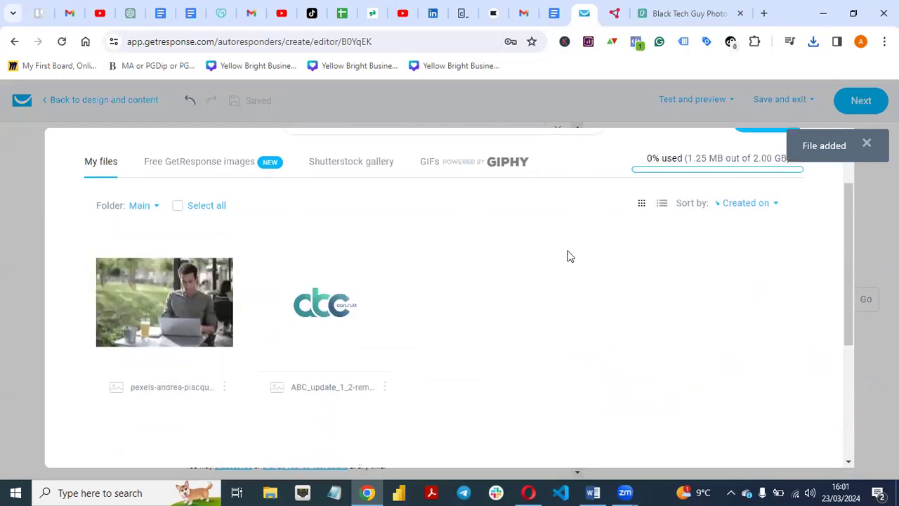
pyautogui.click(163, 302)
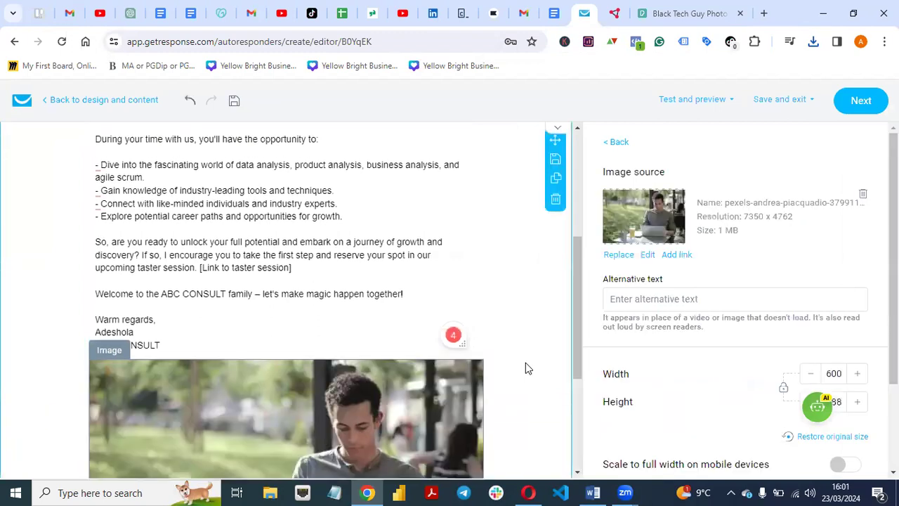
pyautogui.moveTo(575, 317); pyautogui.dragTo(561, 365)
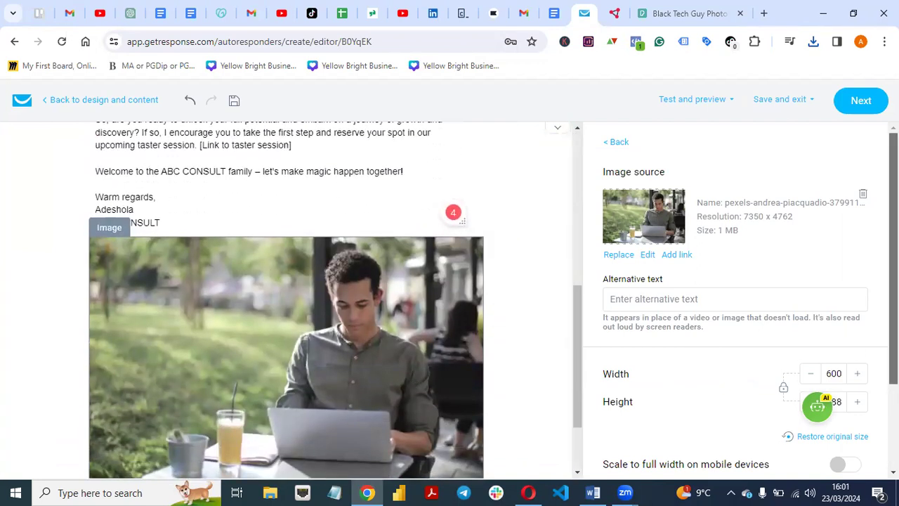
pyautogui.scroll(-1, 815, 407)
pyautogui.click(811, 327)
pyautogui.click(811, 327)
pyautogui.click(810, 327)
pyautogui.click(811, 327)
pyautogui.click(857, 327)
pyautogui.click(856, 327)
pyautogui.click(857, 327)
pyautogui.click(857, 327)
pyautogui.click(857, 327)
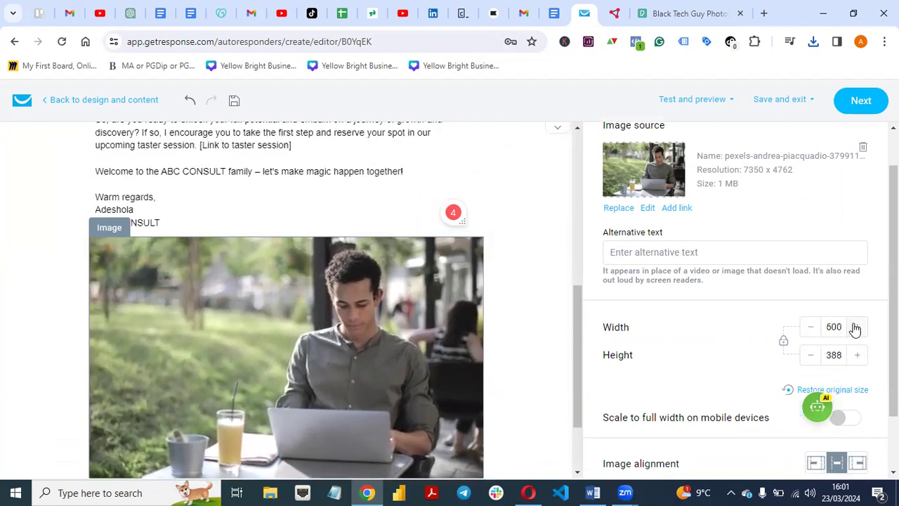
# Scale the laptop photo down proportionally to a height of 293 and a width of 452, and leave its image settings
pyautogui.click(811, 355)
pyautogui.click(811, 356)
pyautogui.click(811, 355)
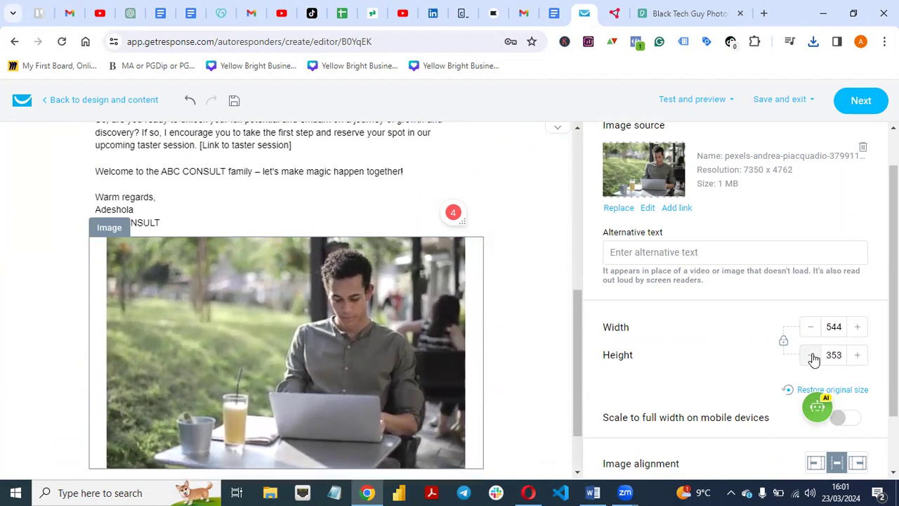
pyautogui.click(811, 355)
pyautogui.click(811, 356)
pyautogui.click(811, 355)
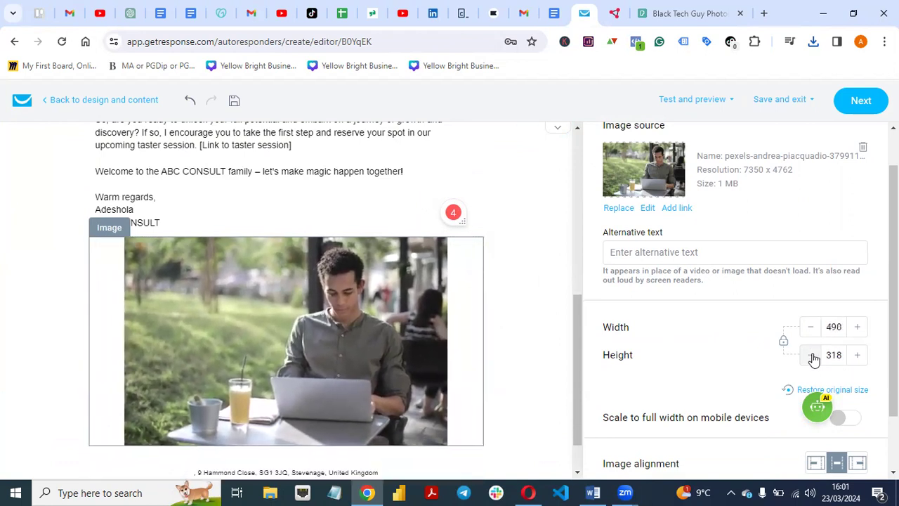
pyautogui.click(812, 356)
pyautogui.click(812, 356)
pyautogui.click(812, 356)
pyautogui.click(812, 355)
pyautogui.click(812, 355)
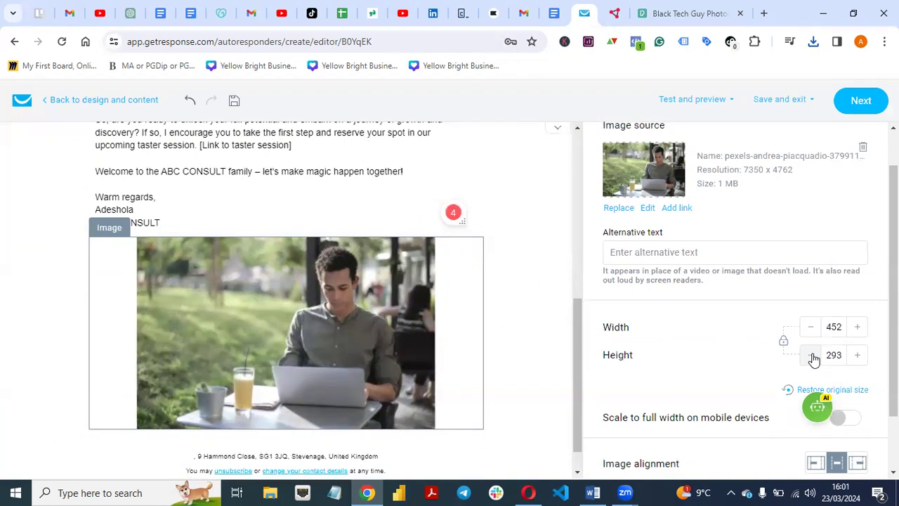
pyautogui.scroll(-1, 813, 379)
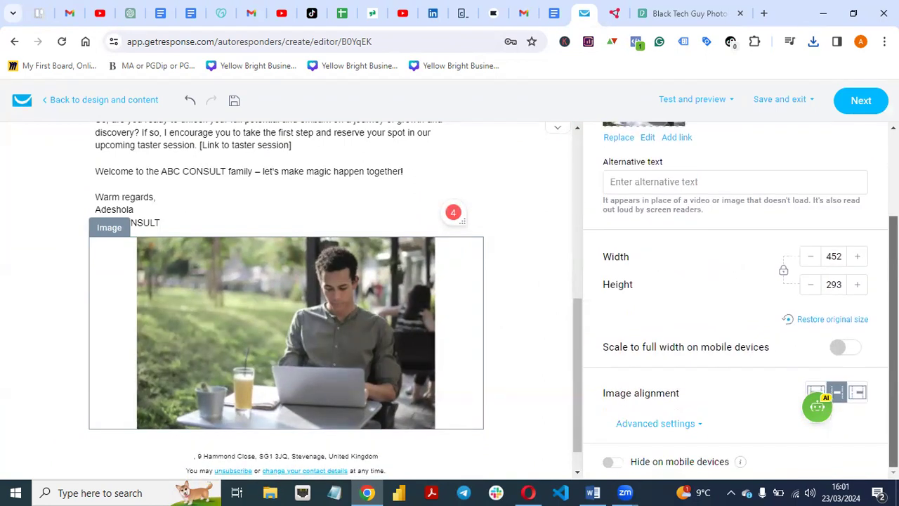
pyautogui.scroll(2, 813, 379)
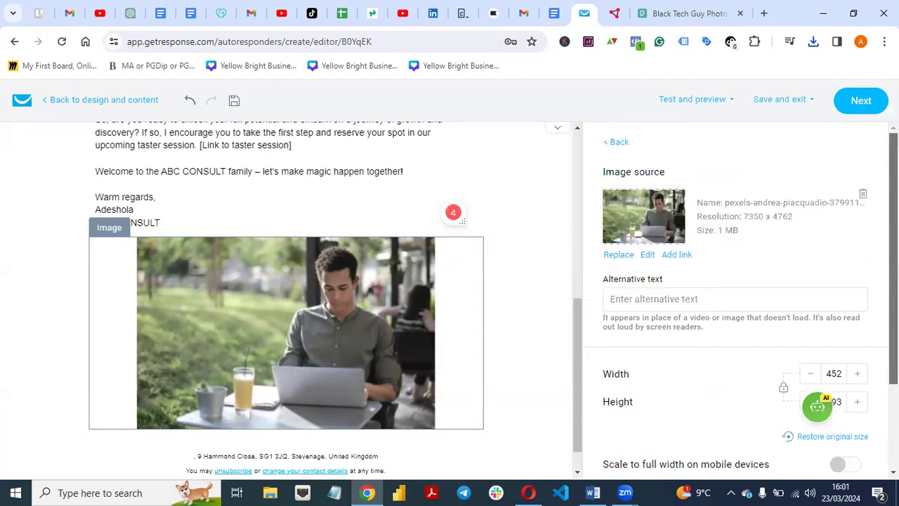
pyautogui.click(613, 144)
# Review the whole email from the logo to the social icons, including the [Link to taster session] placeholder in the body text
pyautogui.moveTo(582, 321); pyautogui.dragTo(559, 172)
pyautogui.scroll(-1, 557, 168)
pyautogui.scroll(1, 558, 147)
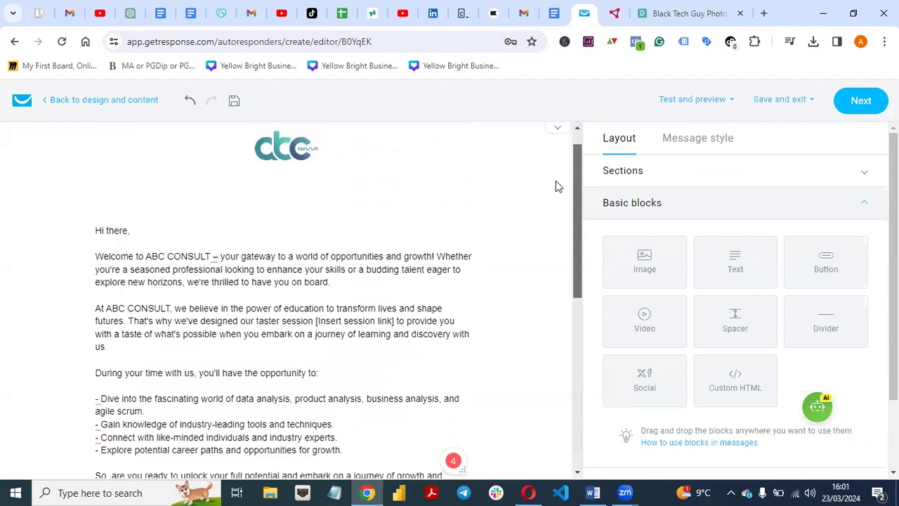
pyautogui.scroll(-1, 554, 211)
pyautogui.scroll(-5, 554, 236)
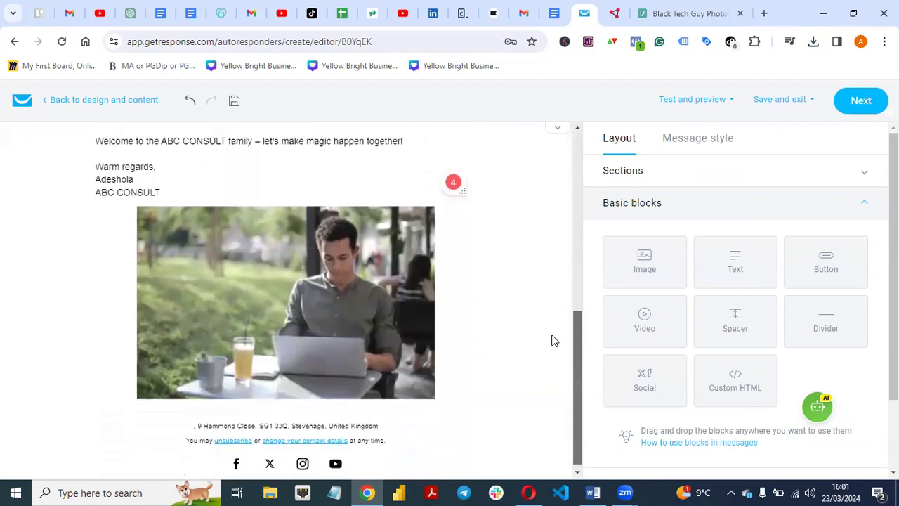
pyautogui.scroll(3, 550, 328)
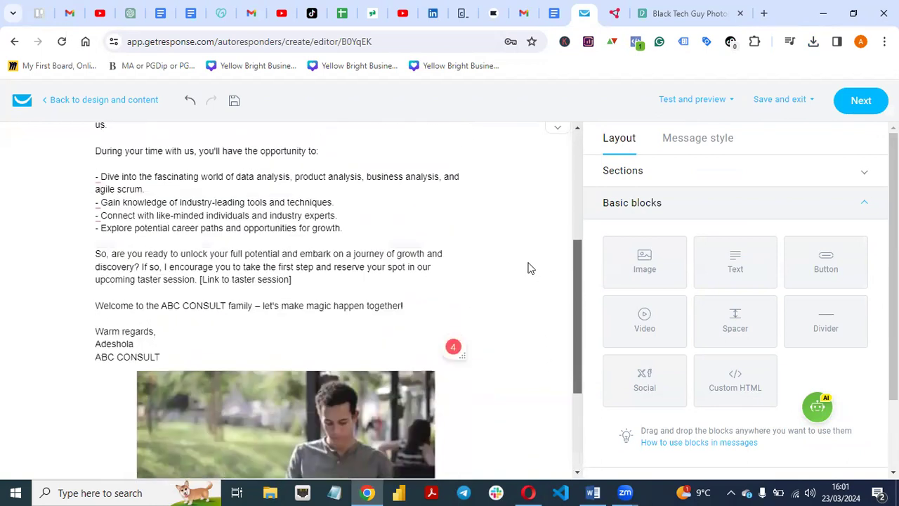
pyautogui.click(200, 279)
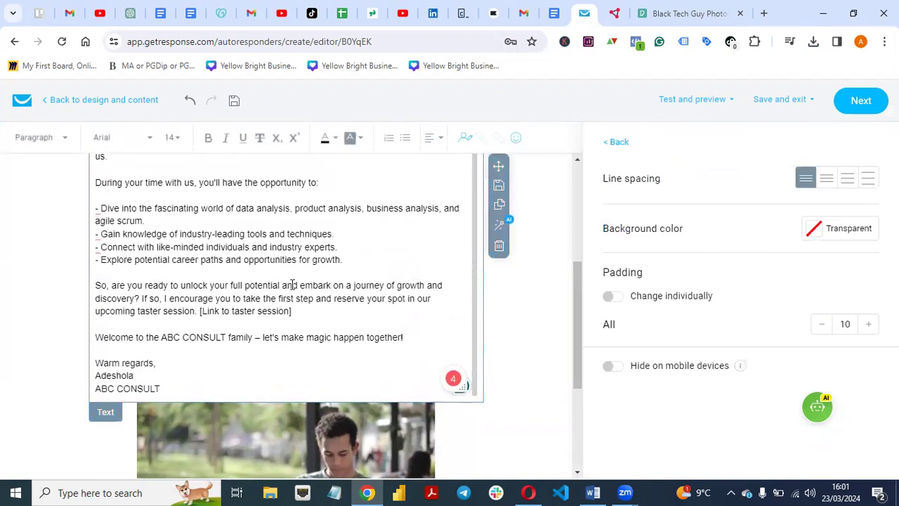
pyautogui.click(294, 310)
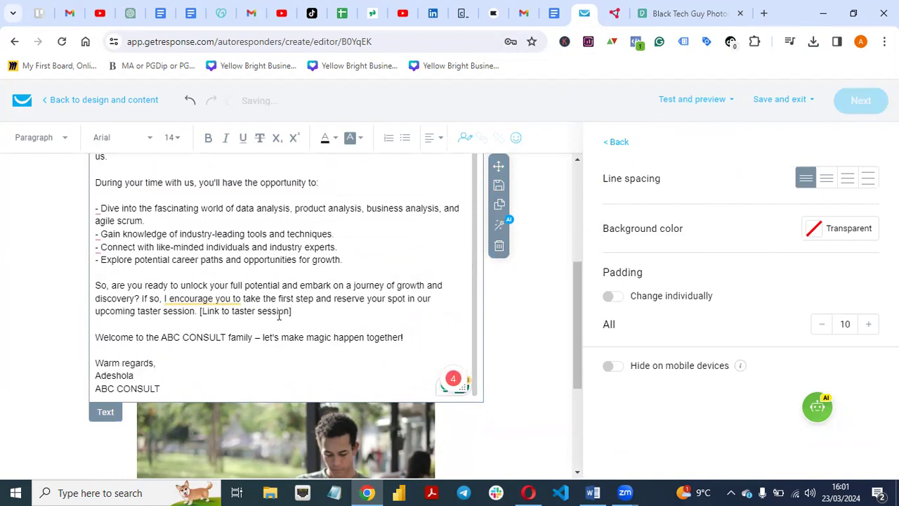
pyautogui.moveTo(575, 287); pyautogui.dragTo(572, 203)
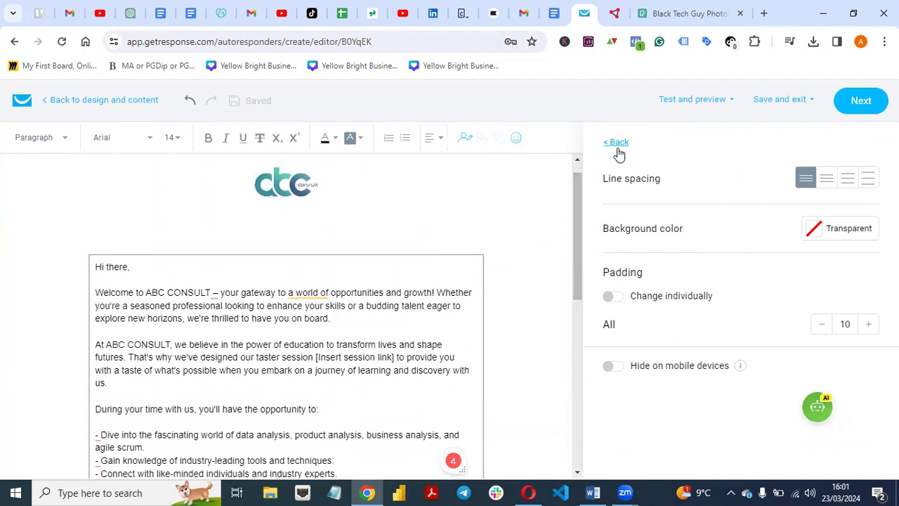
pyautogui.click(616, 143)
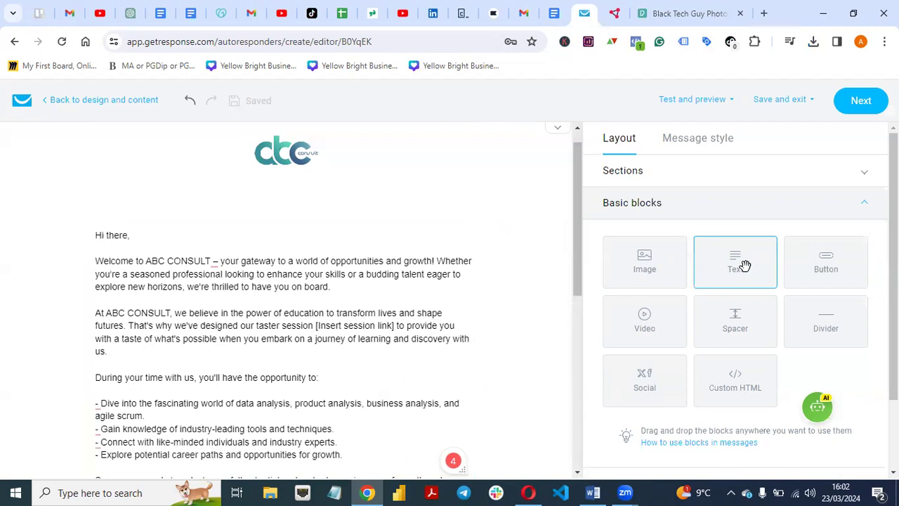
# Add a trial Text block above the "Hi there," greeting, enter "rhs" in it, and delete the block
pyautogui.moveTo(734, 261); pyautogui.dragTo(249, 302)
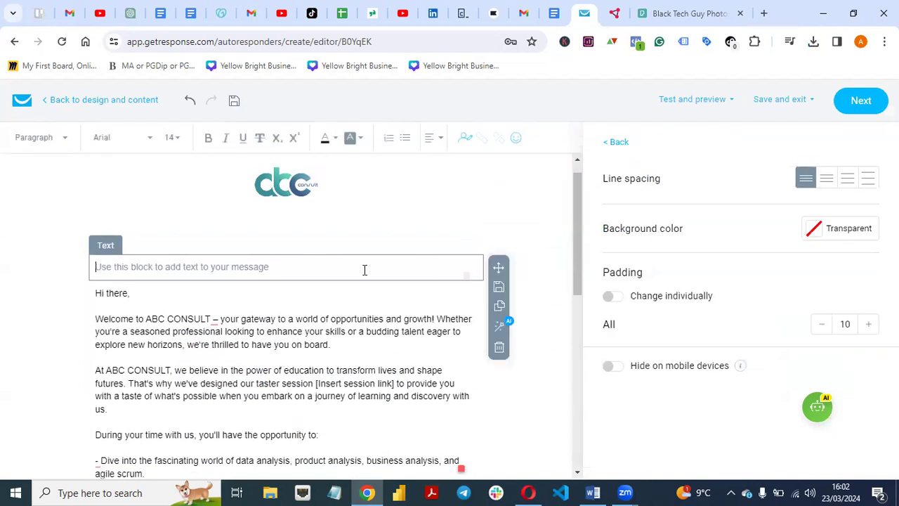
pyautogui.click(387, 296)
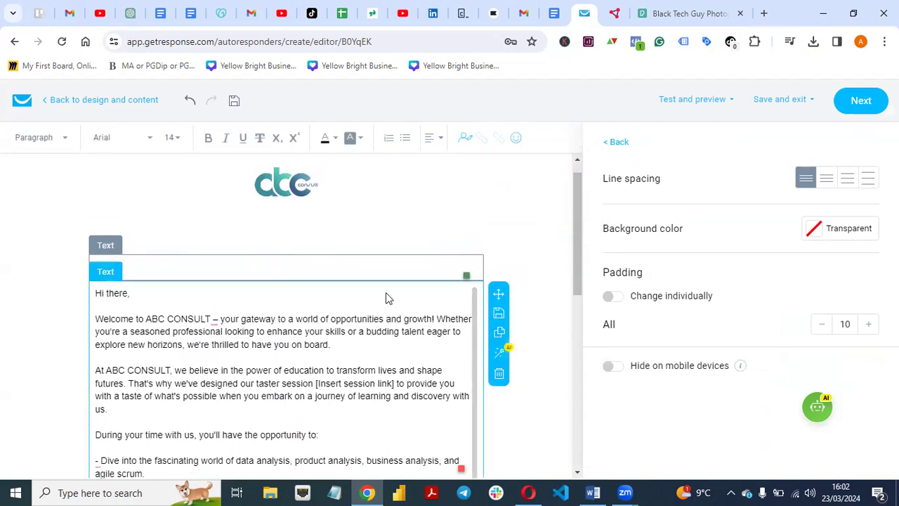
pyautogui.click(389, 264)
pyautogui.write('m')
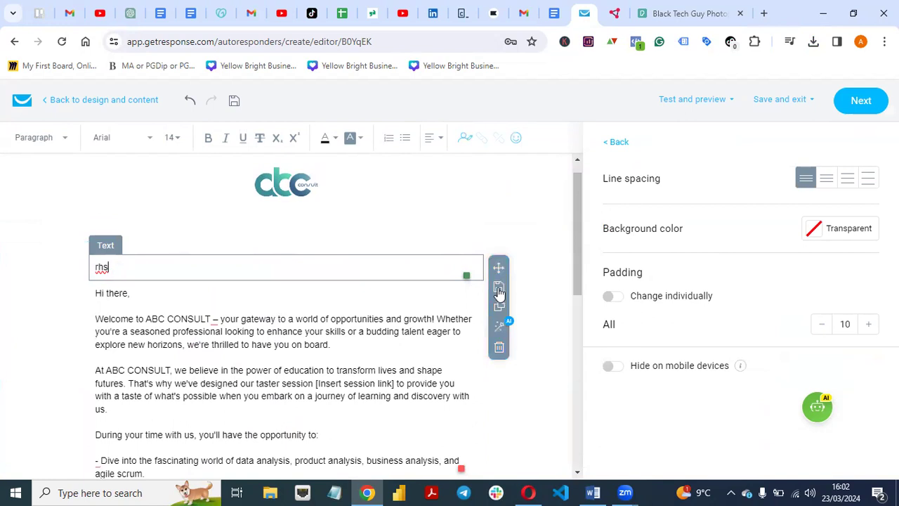
pyautogui.click(500, 346)
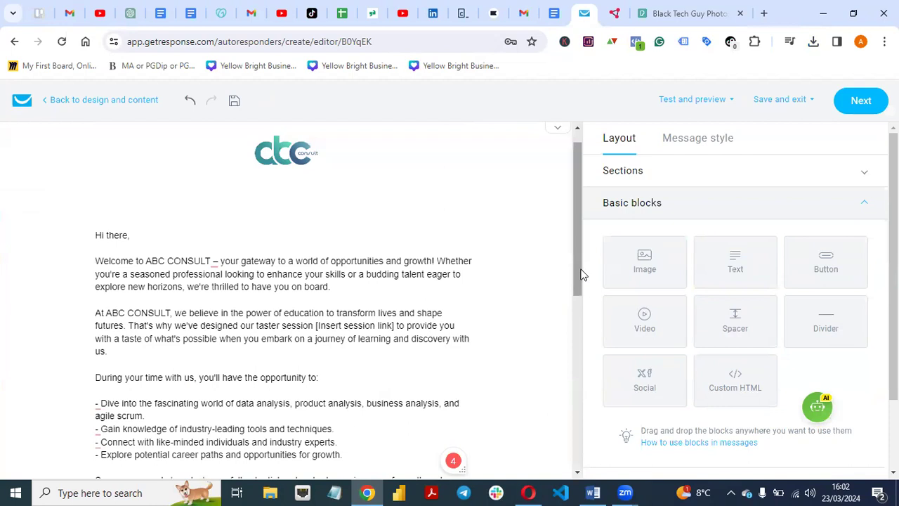
pyautogui.scroll(-2, 569, 369)
pyautogui.scroll(-3, 567, 393)
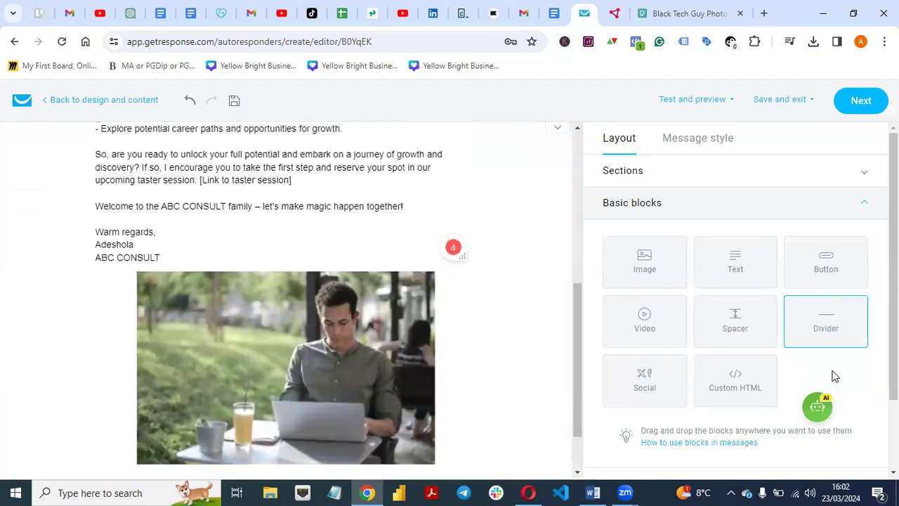
pyautogui.moveTo(576, 309); pyautogui.dragTo(592, 140)
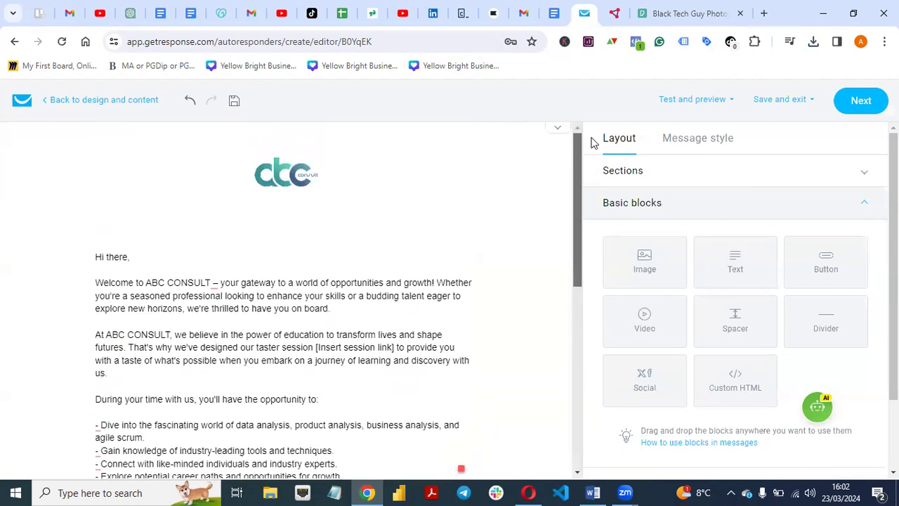
# Save the finished onboarding email design and return to the autoresponder's setup page
pyautogui.click(781, 103)
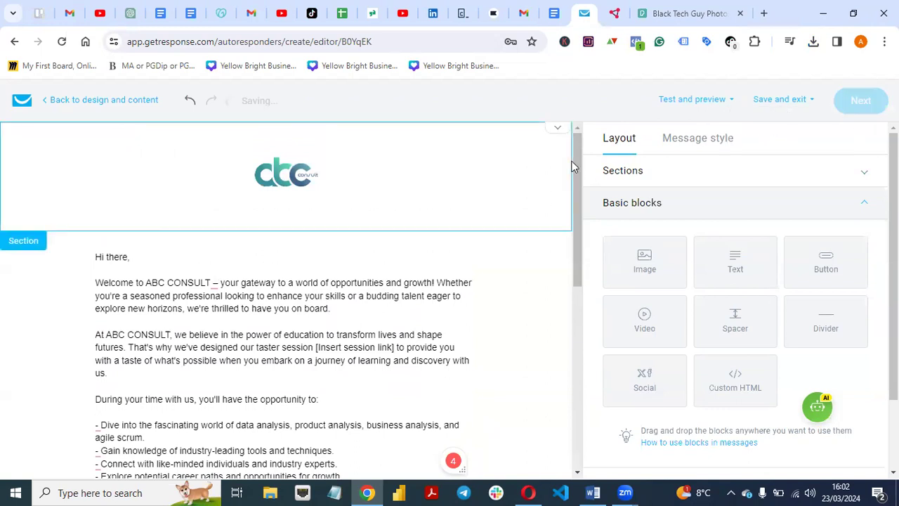
pyautogui.moveTo(573, 160)
pyautogui.mouseDown()
pyautogui.moveTo(574, 354)
pyautogui.moveTo(583, 141)
pyautogui.moveTo(575, 160)
pyautogui.mouseUp()
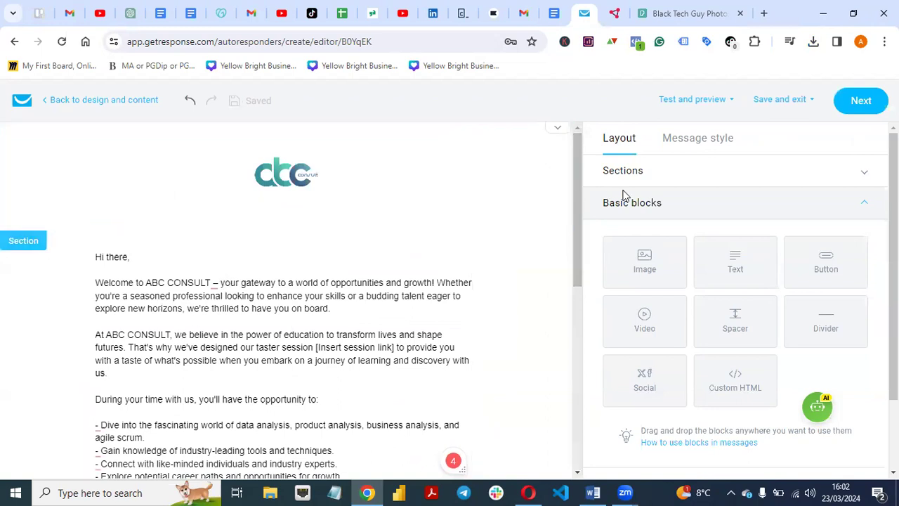
pyautogui.click(860, 102)
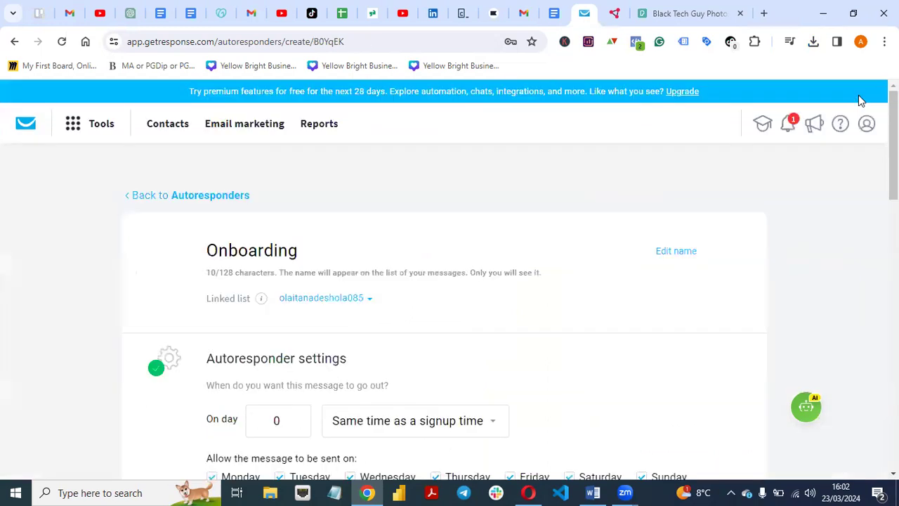
# Review the Onboarding autoresponder's settings and publish it, declining to send the message to the contact further down the cycle
pyautogui.moveTo(892, 162); pyautogui.dragTo(892, 213)
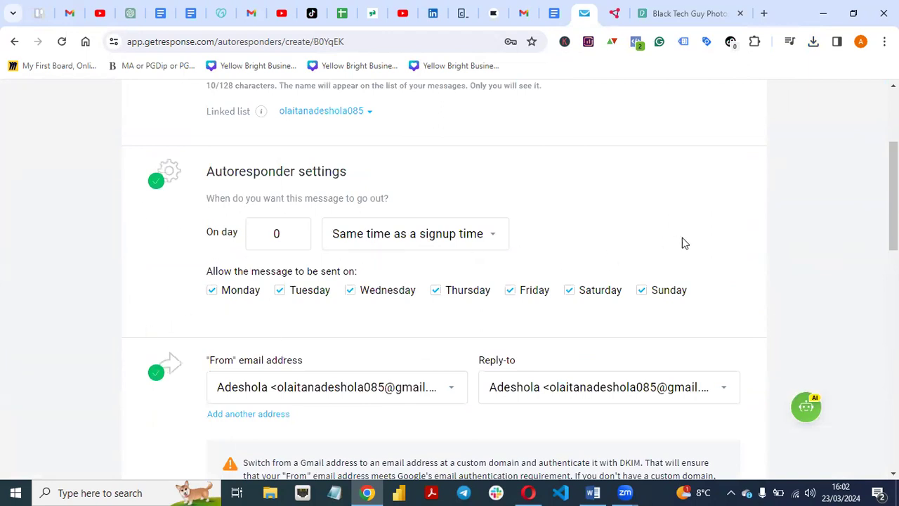
pyautogui.moveTo(892, 232); pyautogui.dragTo(892, 284)
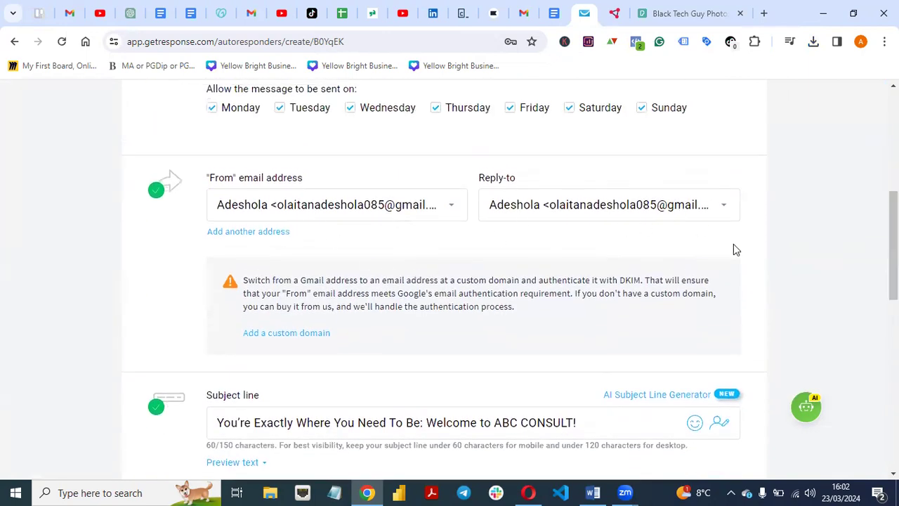
pyautogui.moveTo(892, 245); pyautogui.dragTo(892, 340)
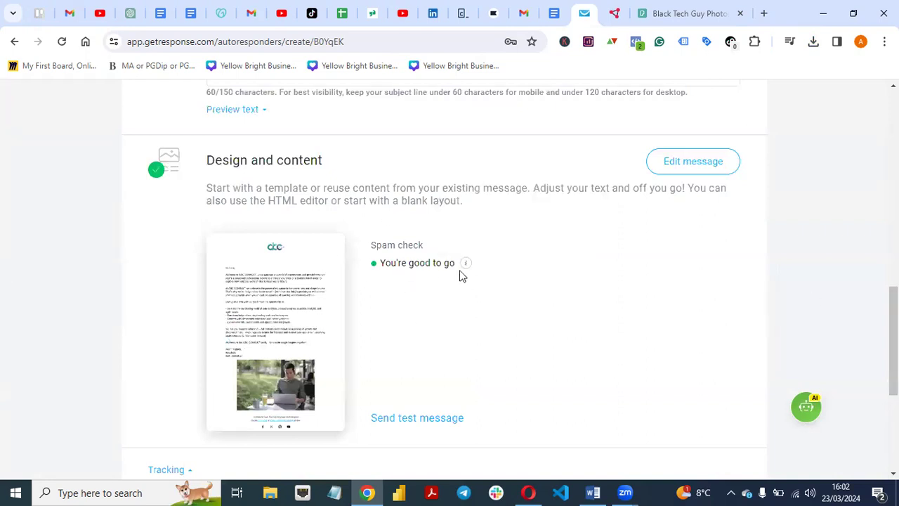
pyautogui.moveTo(275, 349)
pyautogui.scroll(-2, 385, 325)
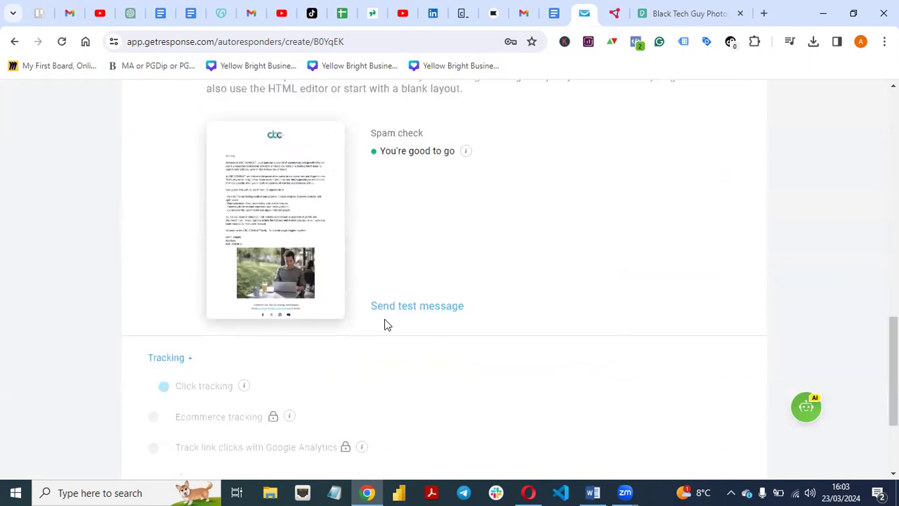
pyautogui.moveTo(893, 371); pyautogui.dragTo(893, 412)
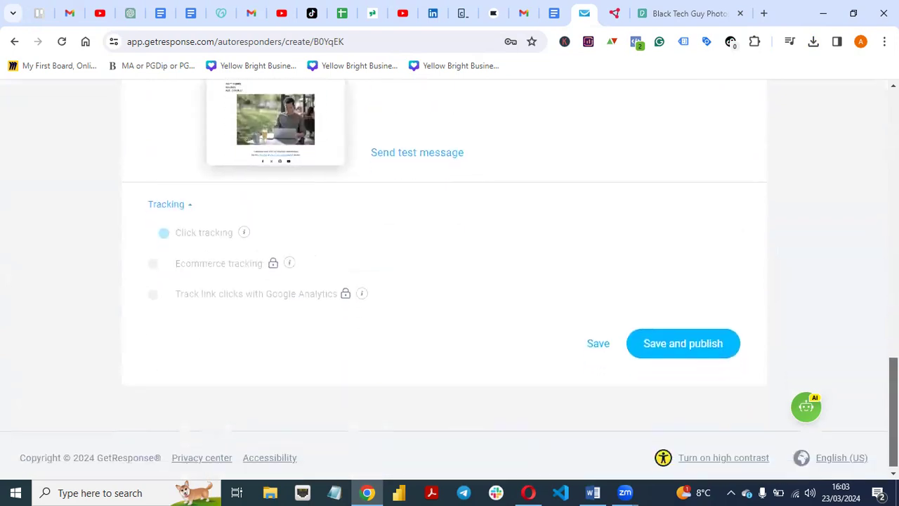
pyautogui.click(681, 341)
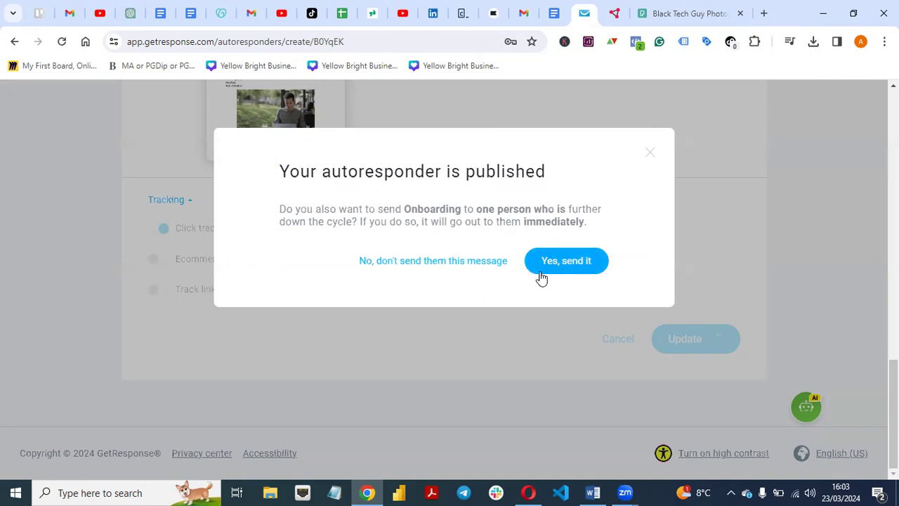
pyautogui.click(452, 263)
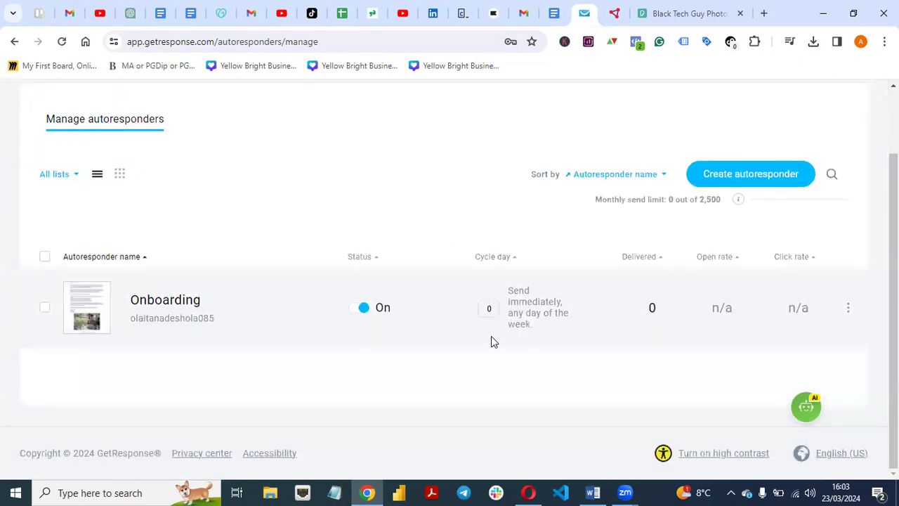
# Switch the Onboarding autoresponder's status off and back on, and dismiss the status notification
pyautogui.moveTo(272, 351); pyautogui.dragTo(116, 384)
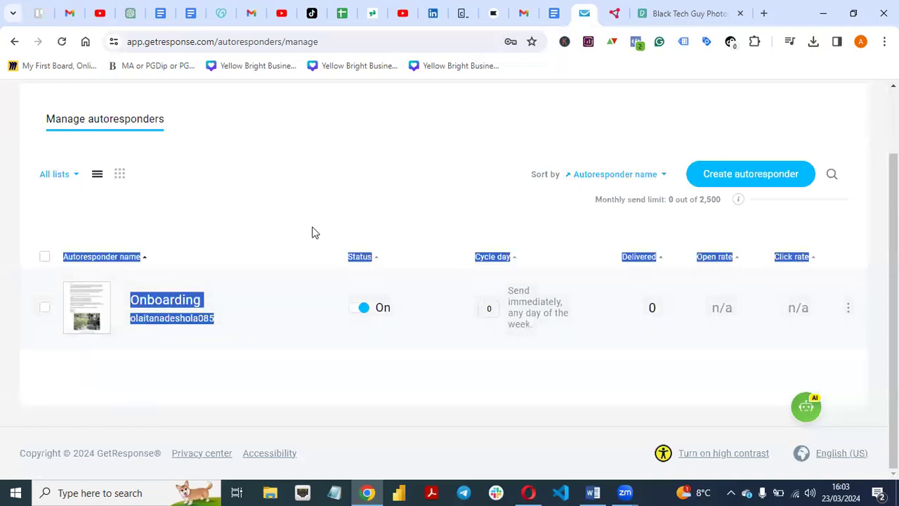
pyautogui.click(363, 195)
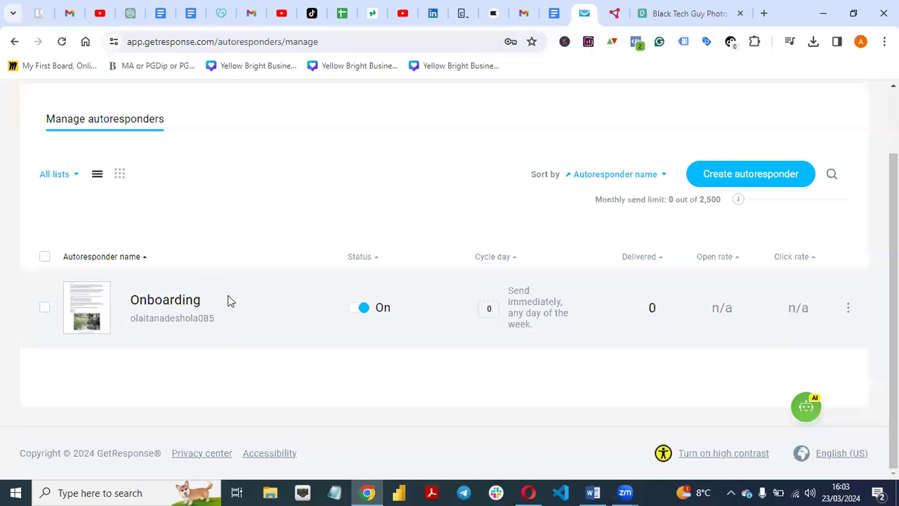
pyautogui.click(359, 310)
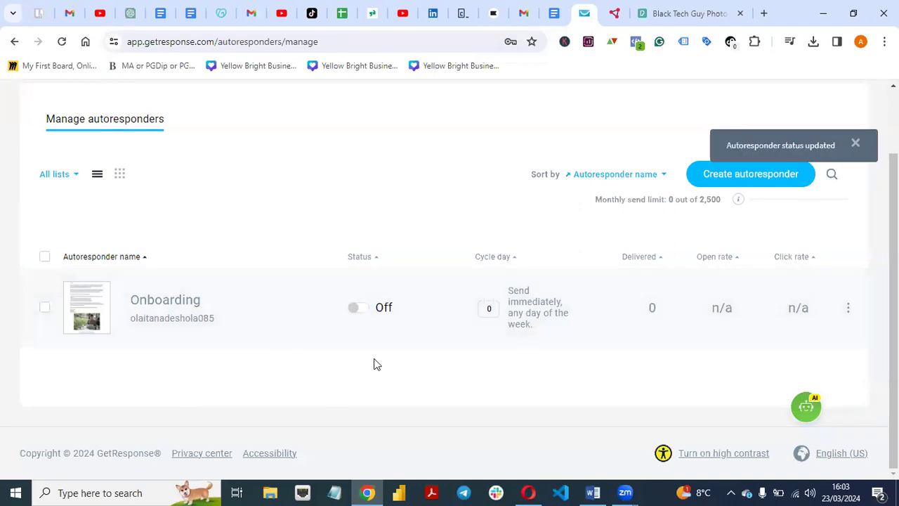
pyautogui.click(359, 310)
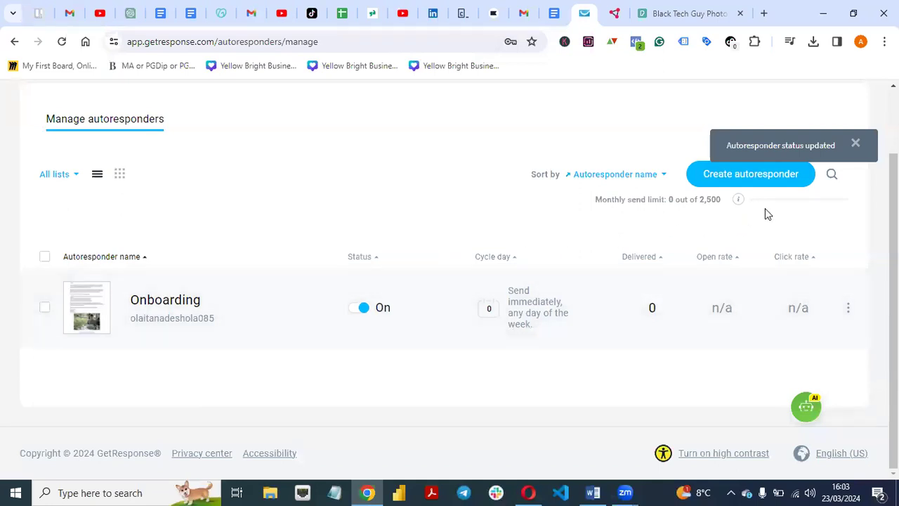
pyautogui.click(856, 146)
# Create a second autoresponder with the By myself option and name it "Onboarding"
pyautogui.click(755, 173)
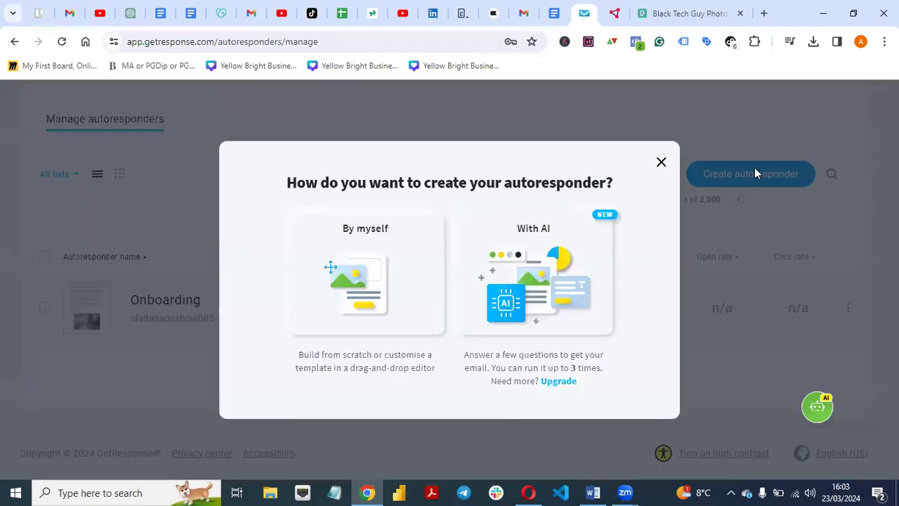
pyautogui.click(380, 260)
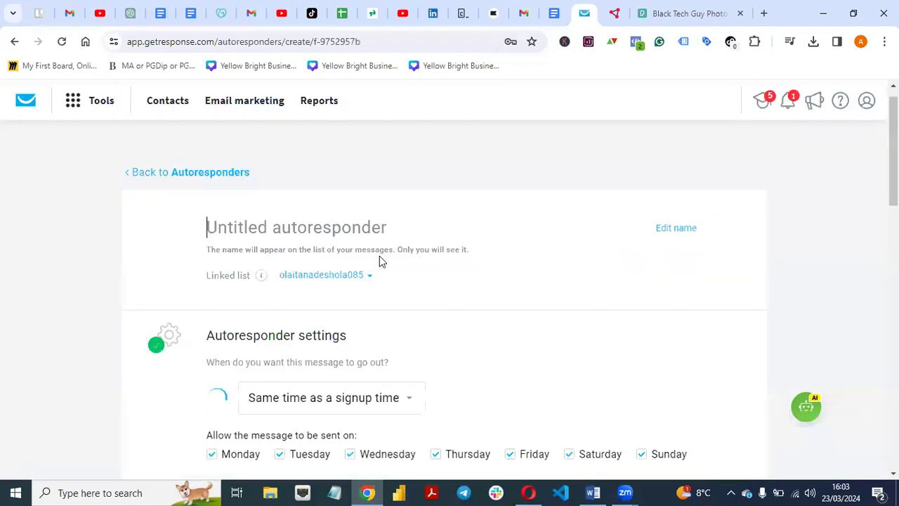
pyautogui.write('On')
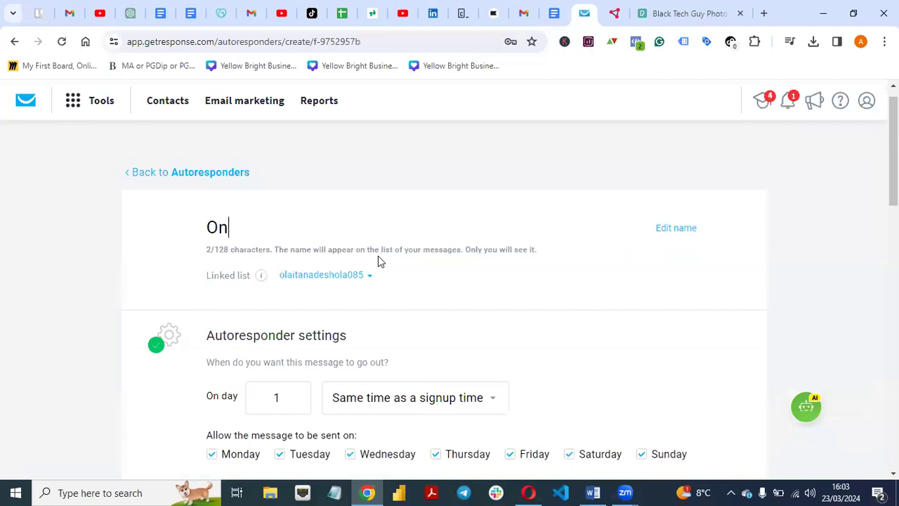
pyautogui.write('baording')
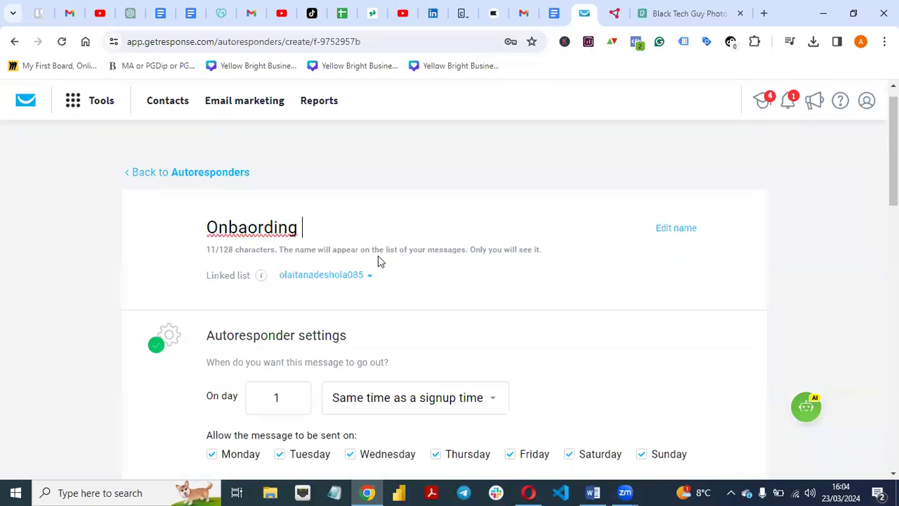
pyautogui.press('BackSpace')
pyautogui.press('BackSpace')
pyautogui.press('BackSpace')
pyautogui.press('BackSpace')
pyautogui.press('BackSpace')
pyautogui.press('BackSpace')
pyautogui.press('BackSpace')
pyautogui.write('oard')
pyautogui.write('ding')
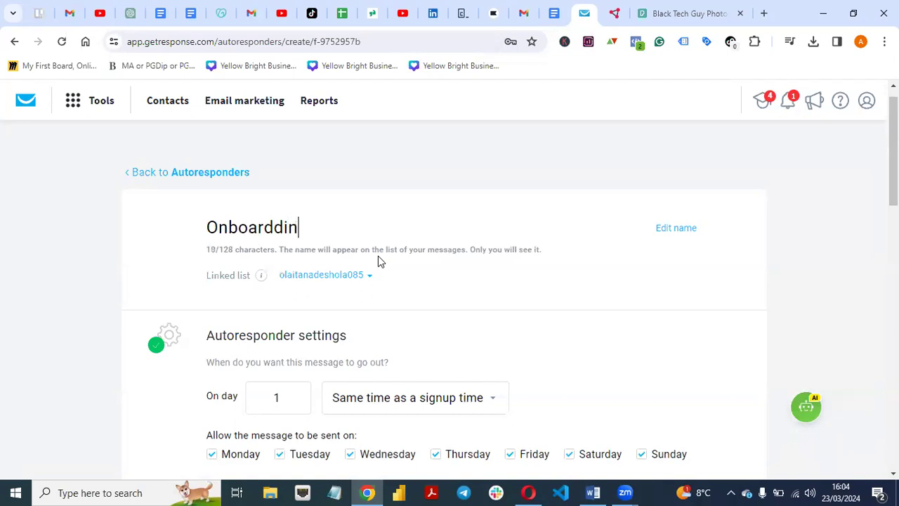
pyautogui.press('BackSpace')
pyautogui.press('BackSpace')
pyautogui.press('BackSpace')
pyautogui.press('BackSpace')
pyautogui.write('ing')
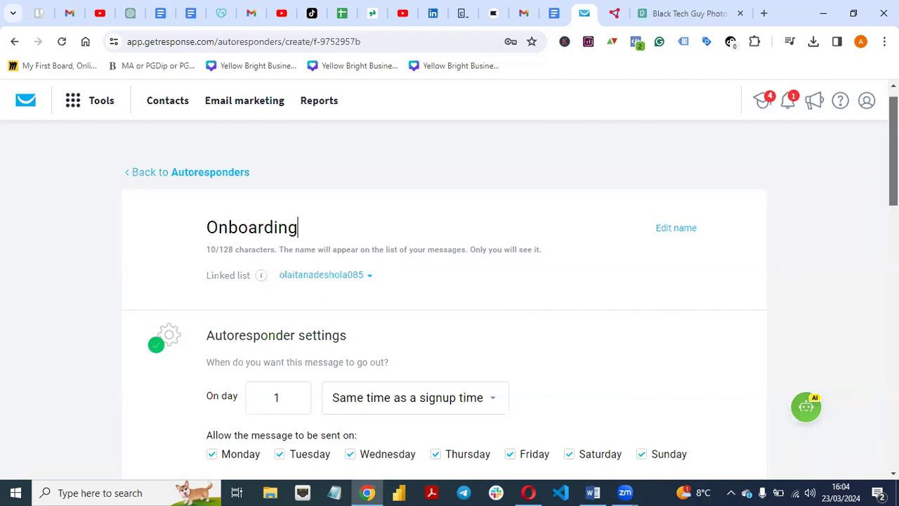
# Schedule the new autoresponder message to go out on day 2, exactly at 7:00 pm
pyautogui.scroll(-3, 306, 283)
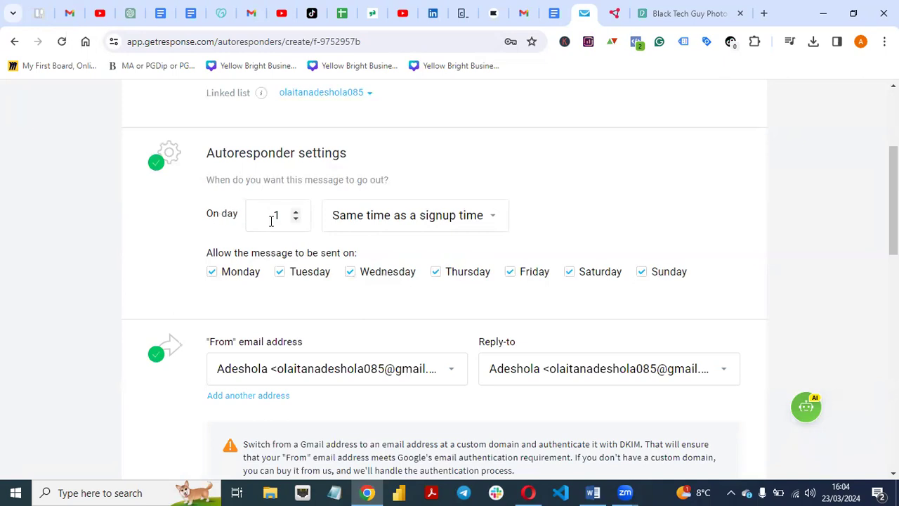
pyautogui.click(295, 214)
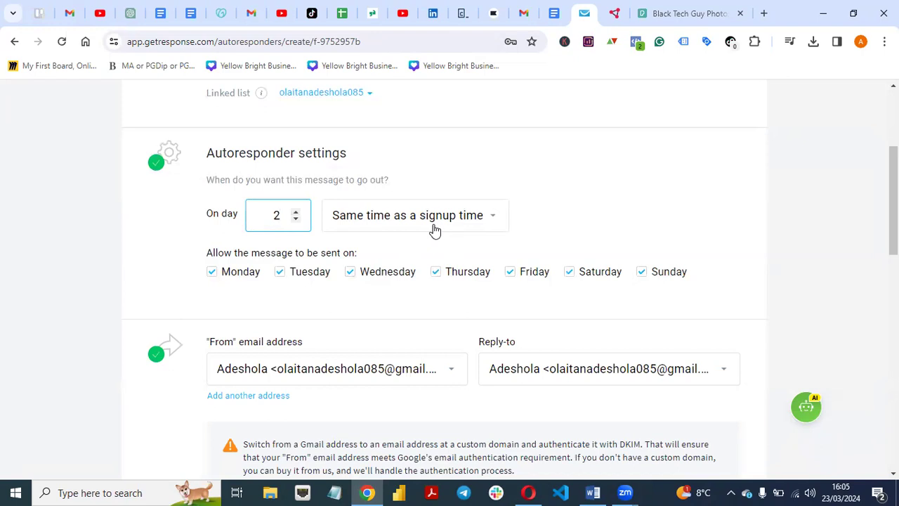
pyautogui.click(460, 230)
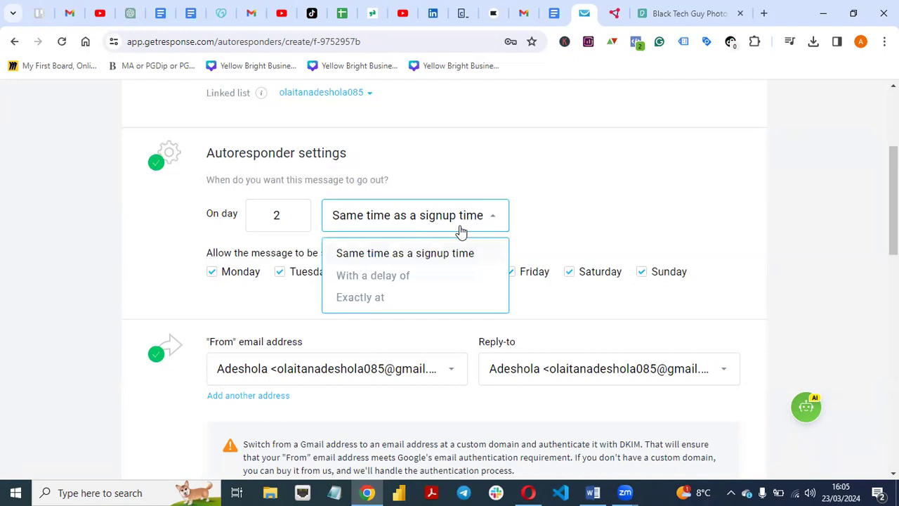
pyautogui.click(372, 297)
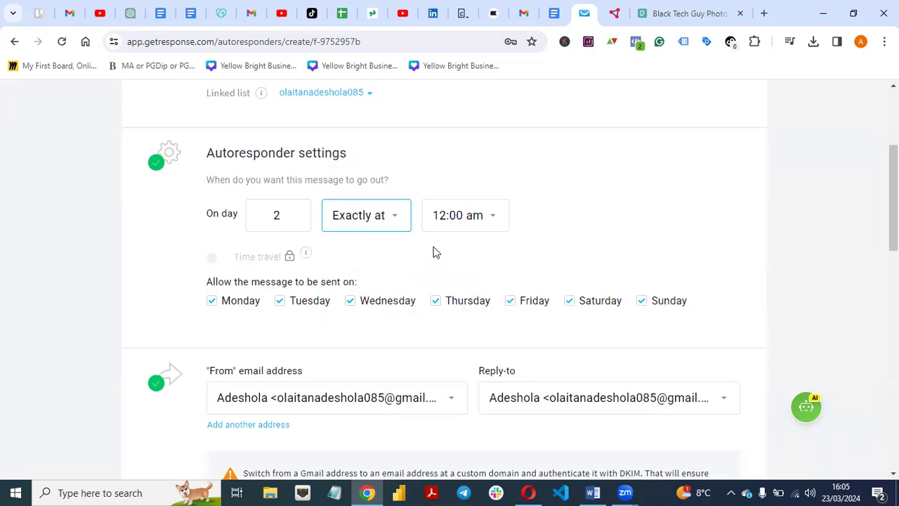
pyautogui.click(389, 225)
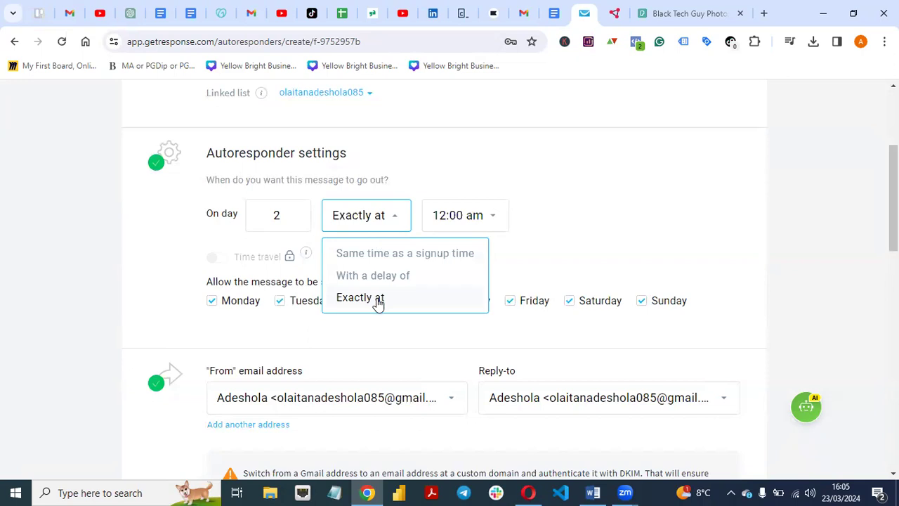
pyautogui.click(555, 252)
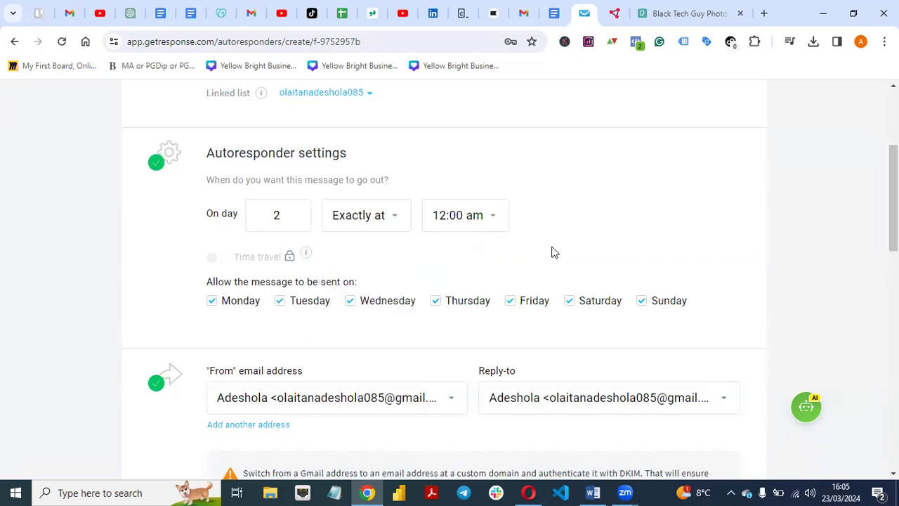
pyautogui.click(481, 215)
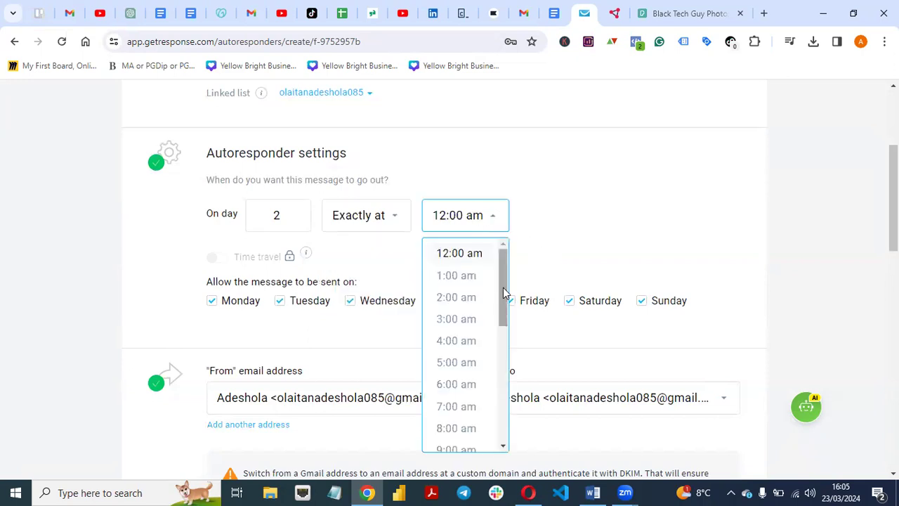
pyautogui.moveTo(501, 292); pyautogui.dragTo(510, 411)
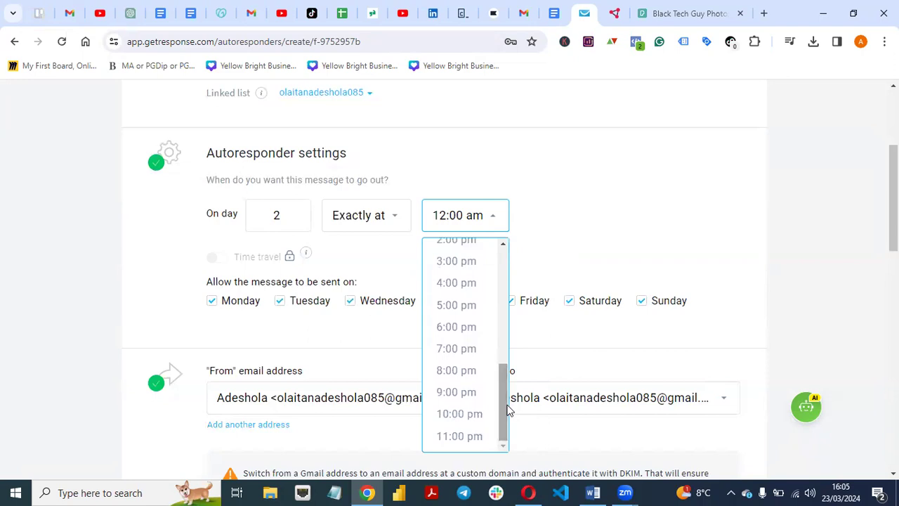
pyautogui.click(452, 352)
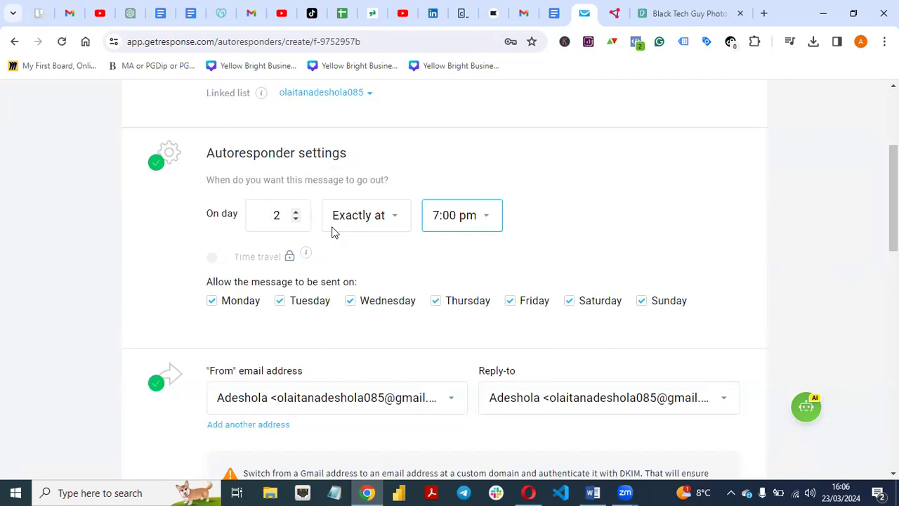
# Check which sender addresses are available for the new autoresponder's "From" email address
pyautogui.moveTo(894, 198); pyautogui.dragTo(893, 241)
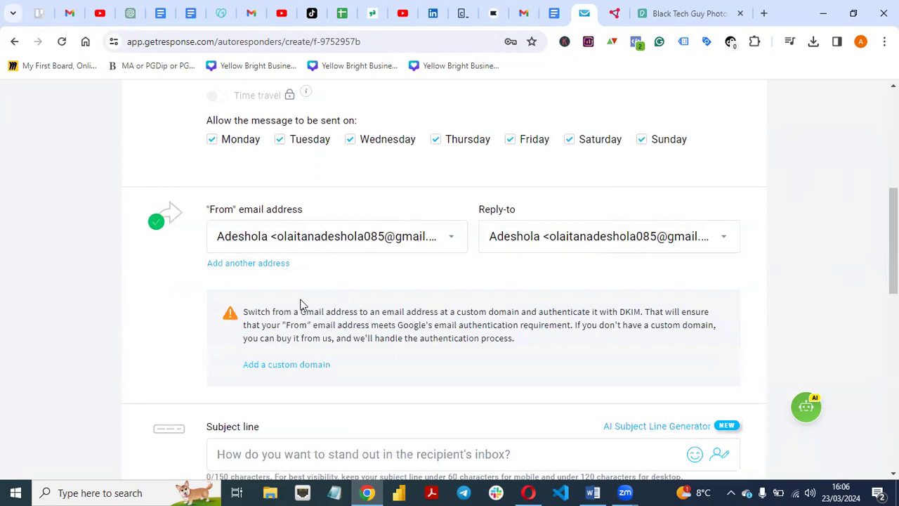
pyautogui.click(421, 251)
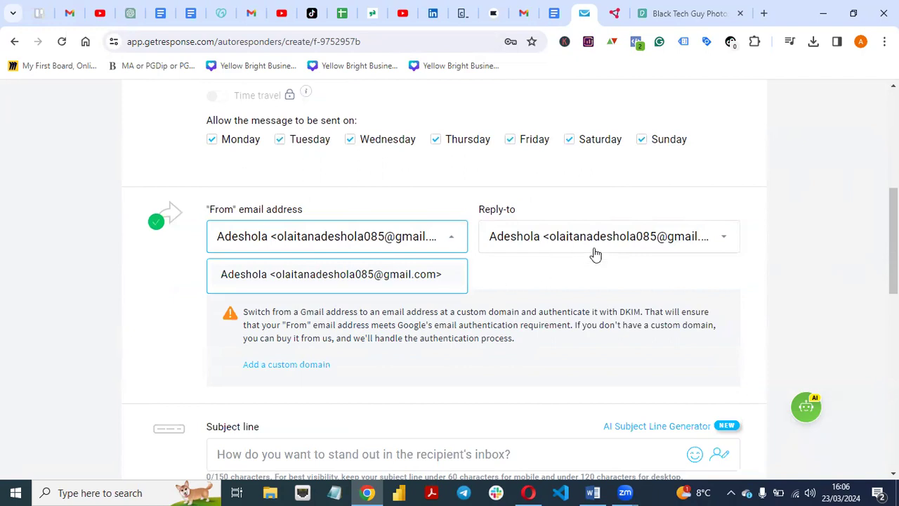
pyautogui.moveTo(893, 243); pyautogui.dragTo(893, 278)
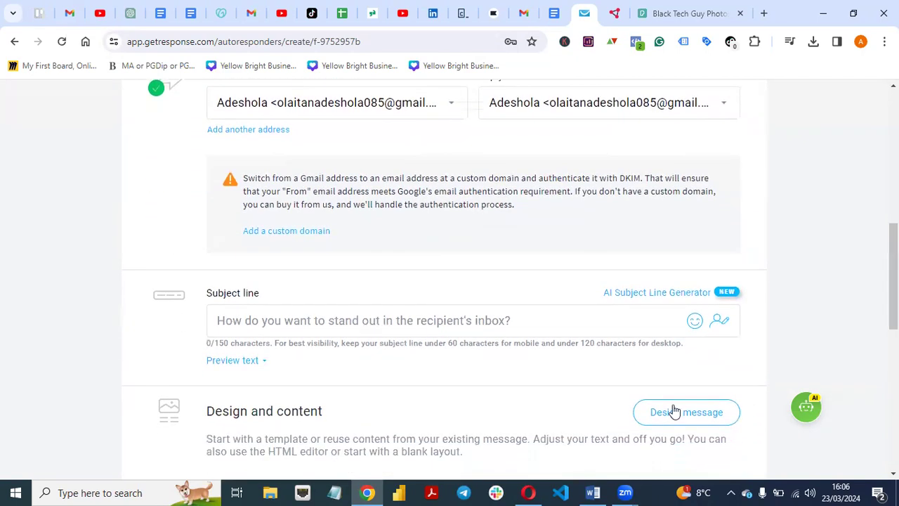
# Switch to the Word document and copy Email 2's subject text, "ACQUIRE HIGH-INCOME SKILLS WITH ABC CONSULT IN 2024: LAND THAT DREAM JOB!"
pyautogui.click(593, 491)
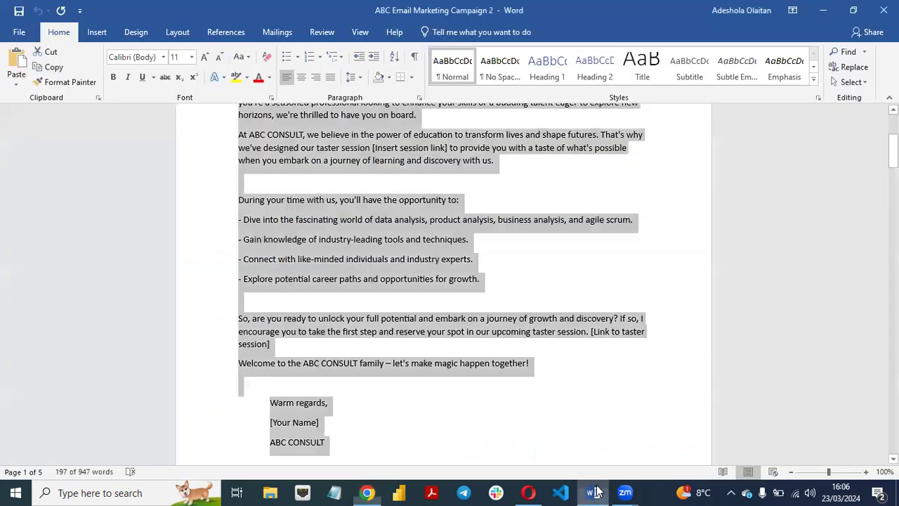
pyautogui.click(366, 332)
pyautogui.scroll(-12, 284, 204)
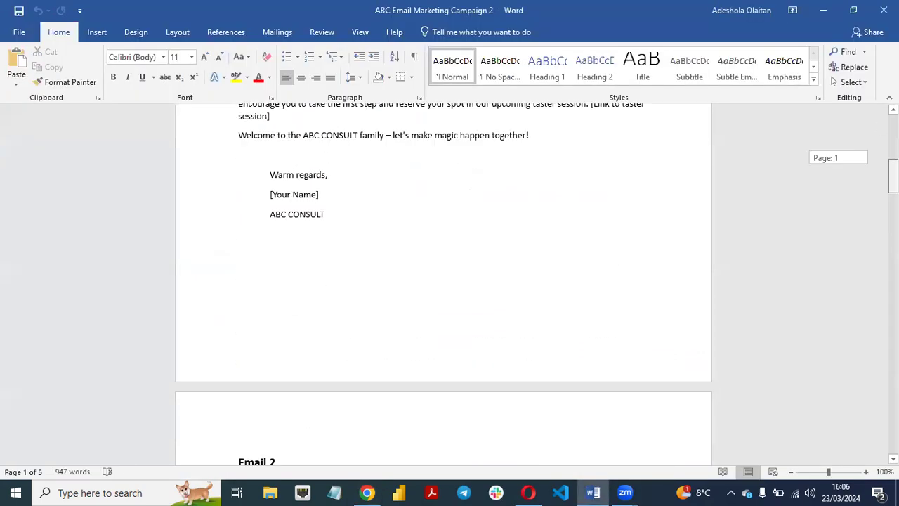
pyautogui.moveTo(272, 200); pyautogui.dragTo(627, 202)
pyautogui.hotkey('ctrl', 'c')
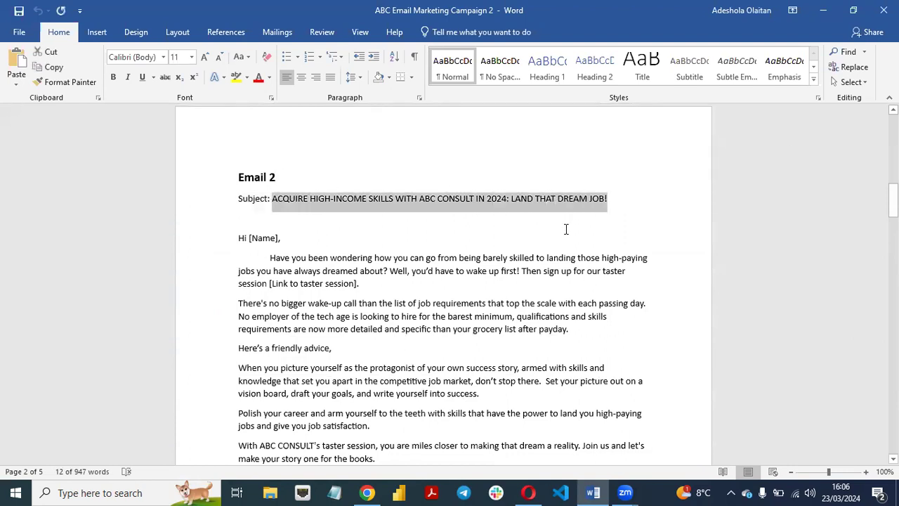
# Switch back to GetResponse in Chrome and paste the copied Email 2 subject text into the autoresponder's subject line
pyautogui.click(367, 493)
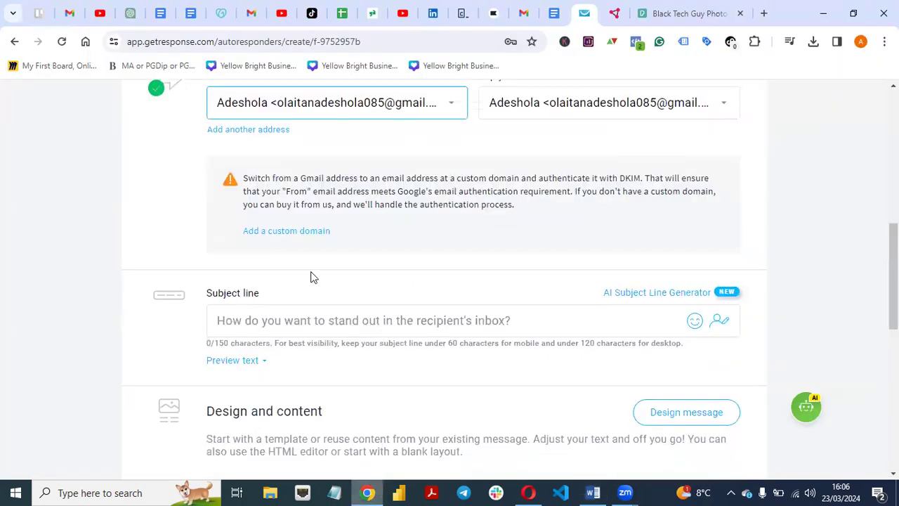
pyautogui.click(293, 323)
pyautogui.hotkey('ctrl', 'v')
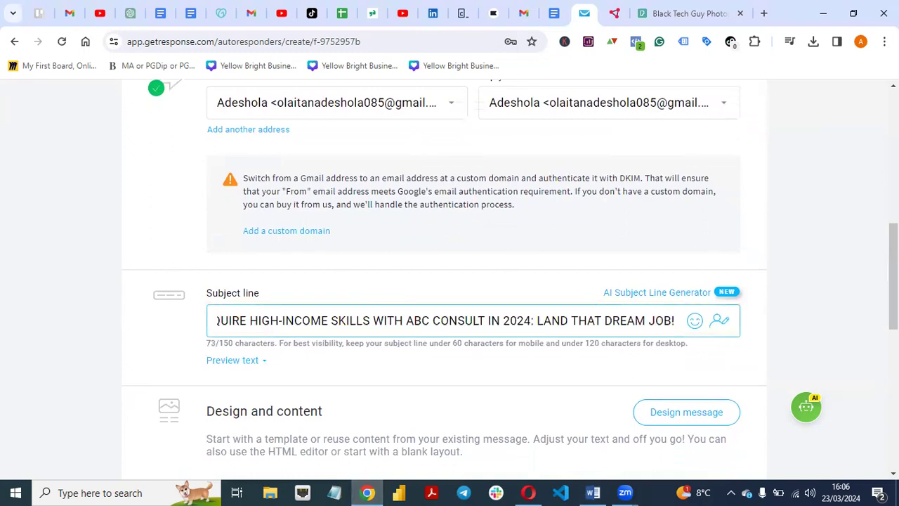
# Start designing the message content from the 1 column layout among the blank templates
pyautogui.scroll(-3, 893, 281)
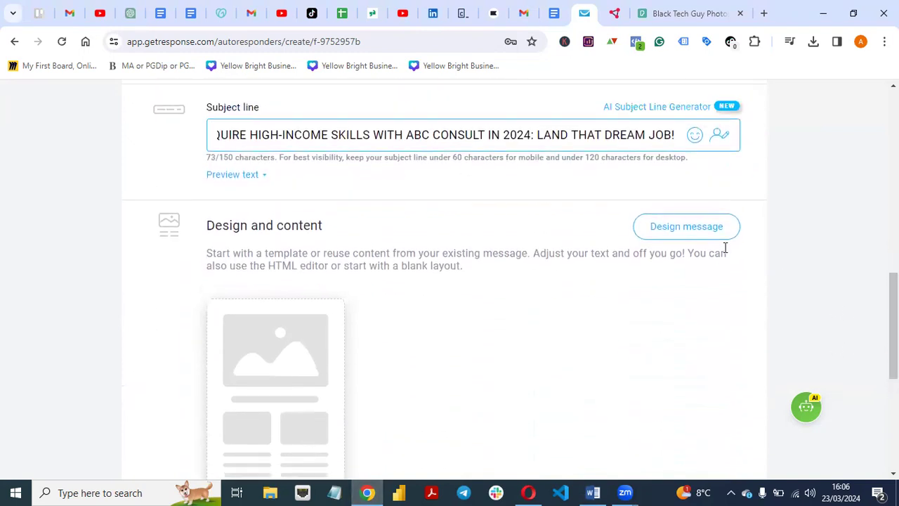
pyautogui.click(699, 237)
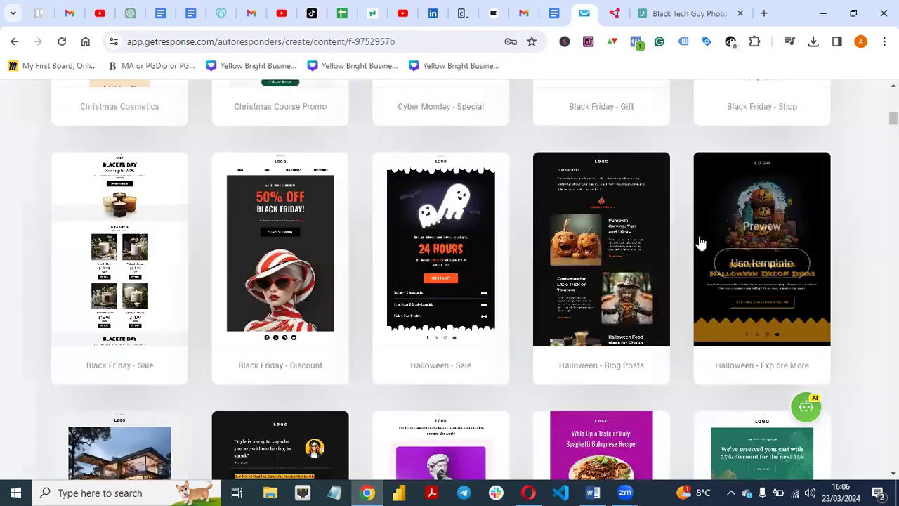
pyautogui.scroll(8, 441, 281)
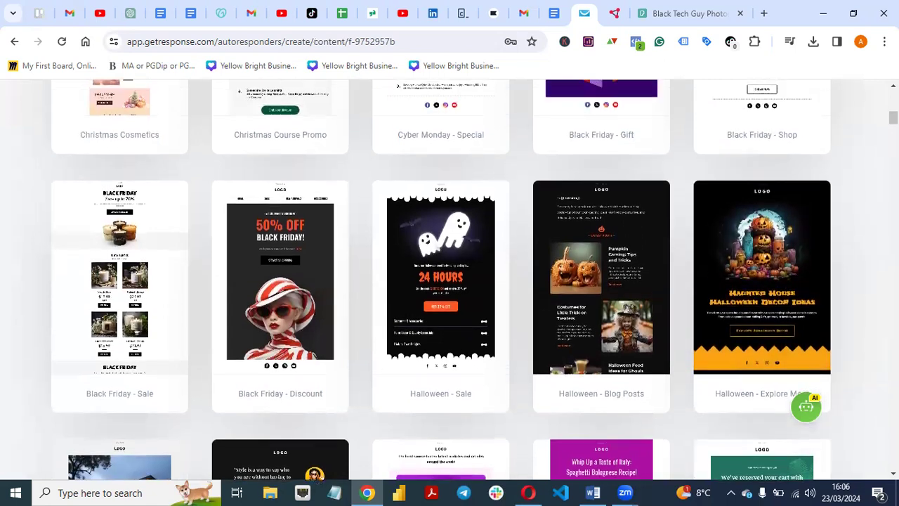
pyautogui.scroll(3, 465, 227)
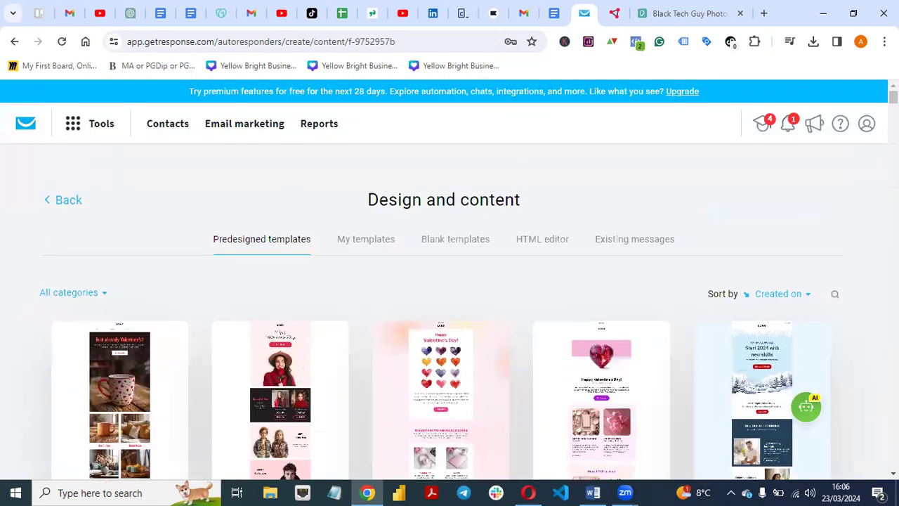
pyautogui.click(439, 247)
pyautogui.scroll(-2, 279, 337)
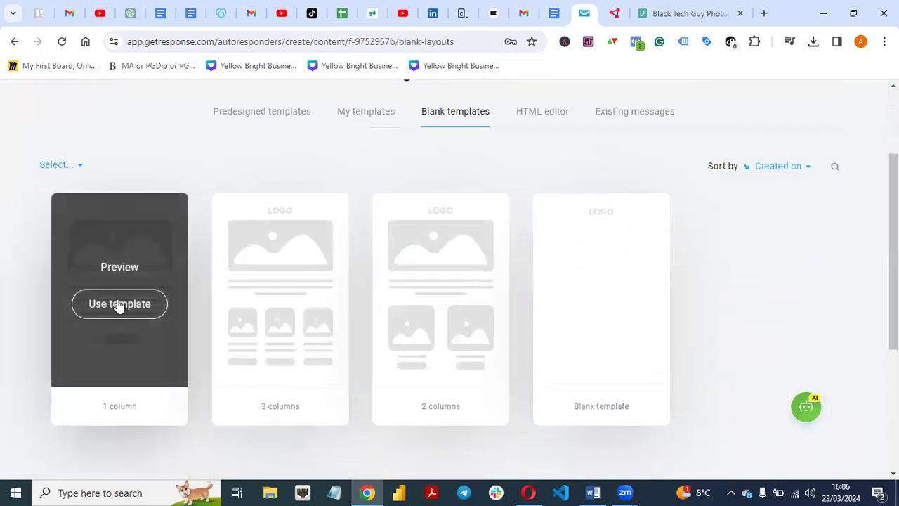
pyautogui.click(118, 302)
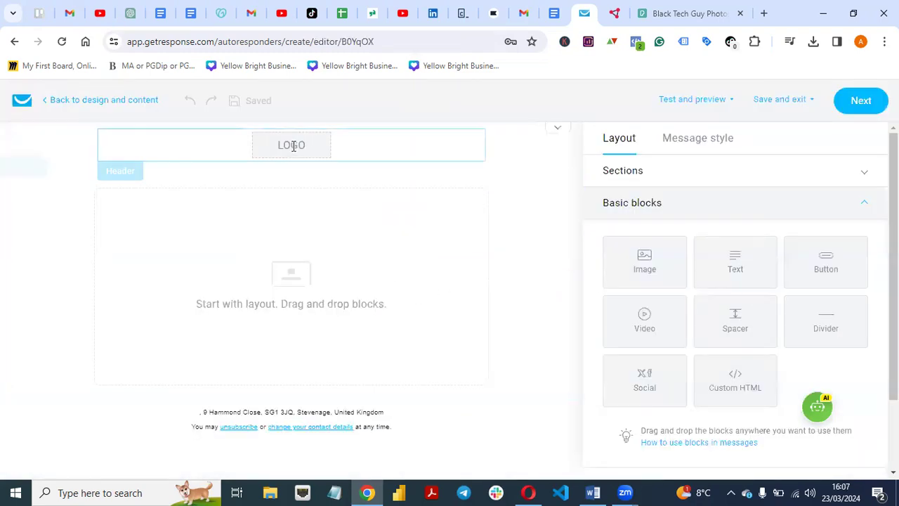
# Set the ABC CONSULT logo from the stored files as the message header's logo image
pyautogui.click(320, 160)
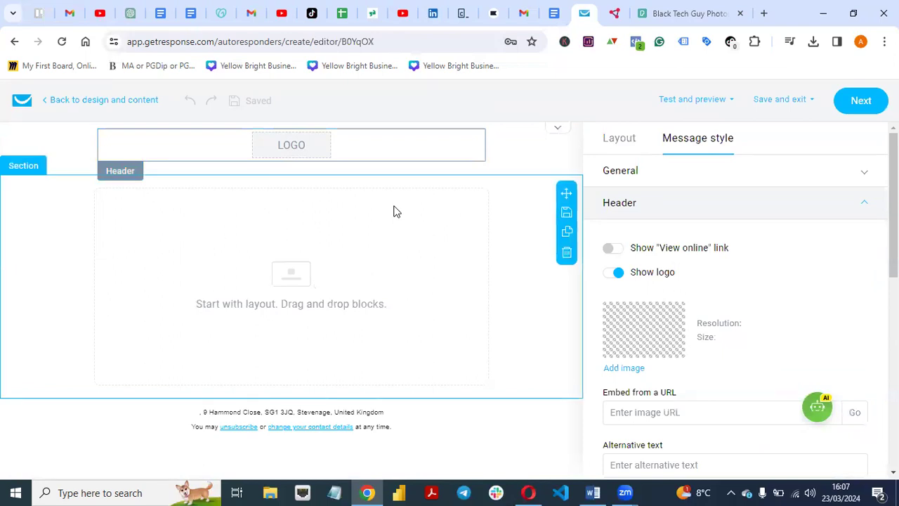
pyautogui.click(624, 369)
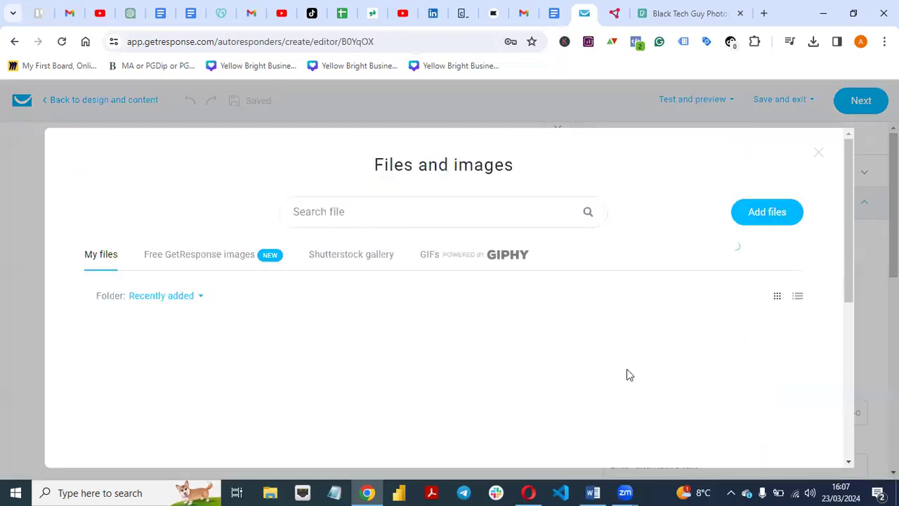
pyautogui.moveTo(283, 411)
pyautogui.click(327, 407)
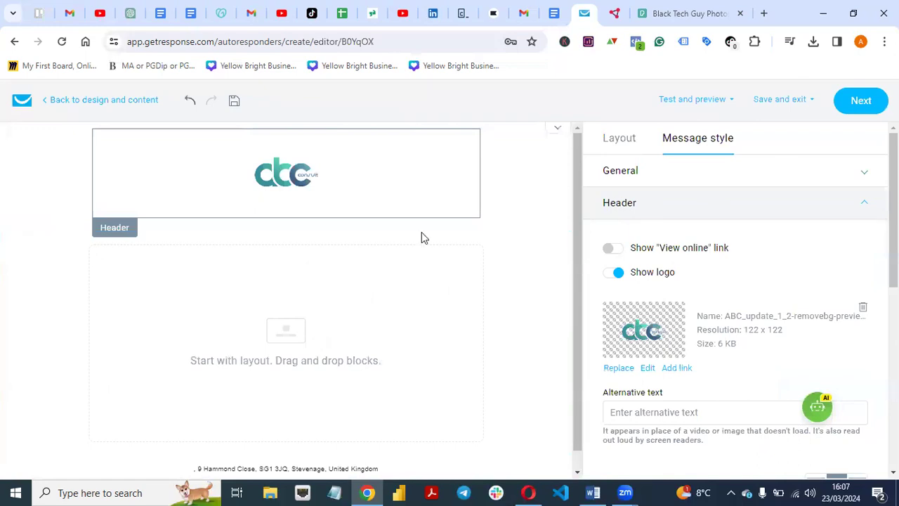
# Add a text block to the empty section below the header
pyautogui.click(285, 310)
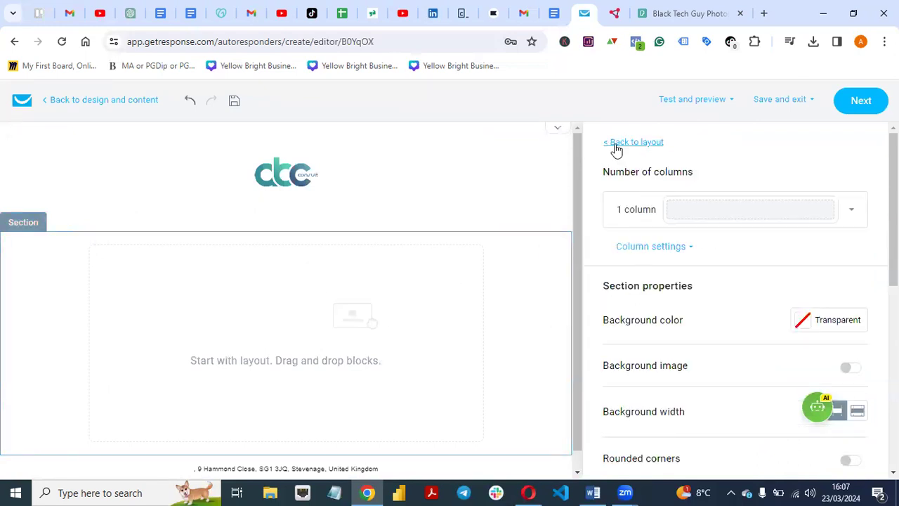
pyautogui.click(615, 144)
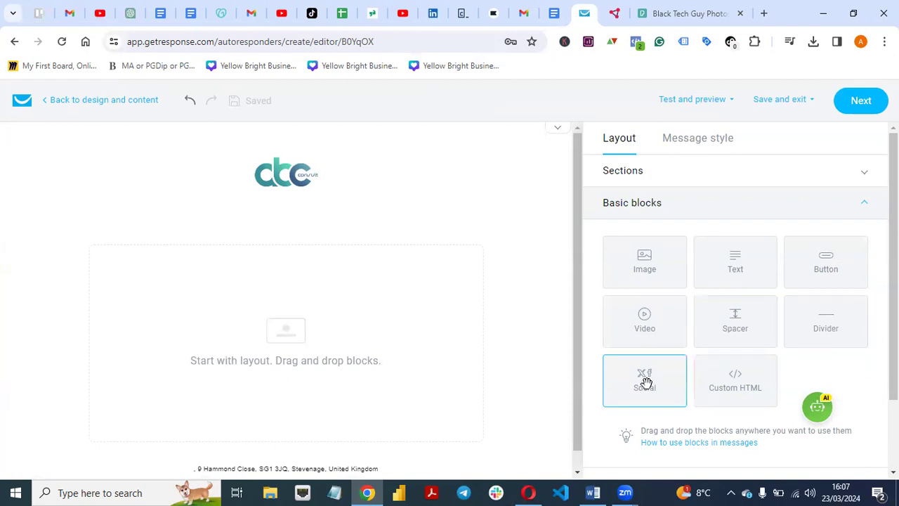
pyautogui.moveTo(740, 257); pyautogui.dragTo(274, 314)
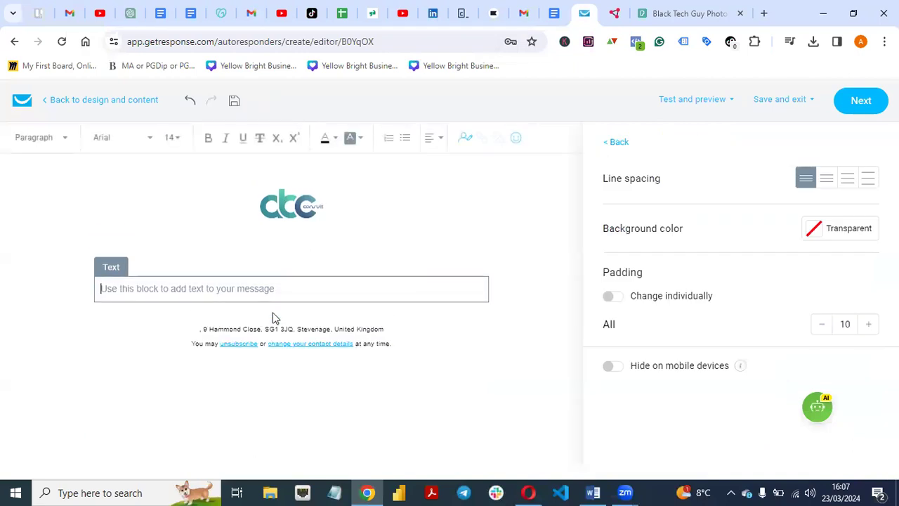
# Copy Email 2's body from the Word document, from the greeting through "Your Tech Companion,", and paste it into the message's text block
pyautogui.click(598, 491)
pyautogui.moveTo(236, 238); pyautogui.dragTo(370, 329)
pyautogui.hotkey('ctrl', 'c')
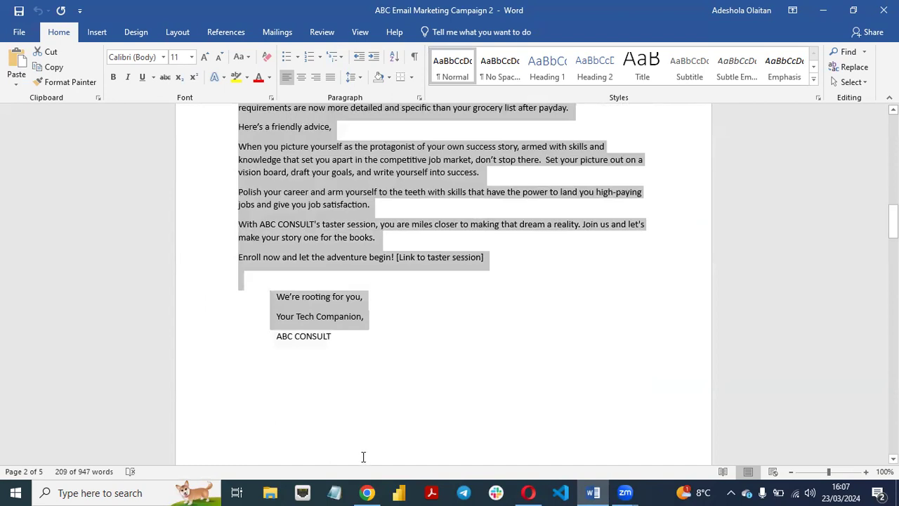
pyautogui.click(366, 492)
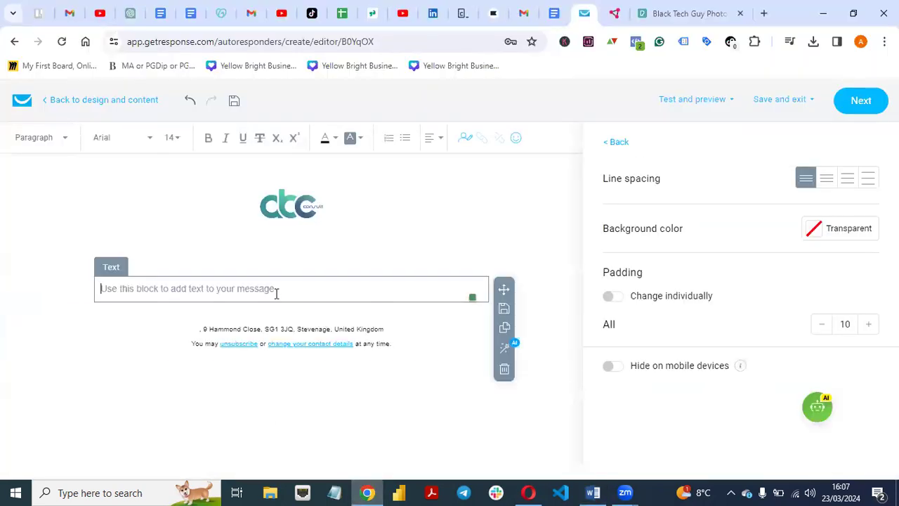
pyautogui.hotkey('ctrl', 'v')
# Insert blank lines after the greeting and after the paragraphs ending in "[Link to taster session].", "payday.", "success.", "satisfaction." and "books."
pyautogui.click(151, 225)
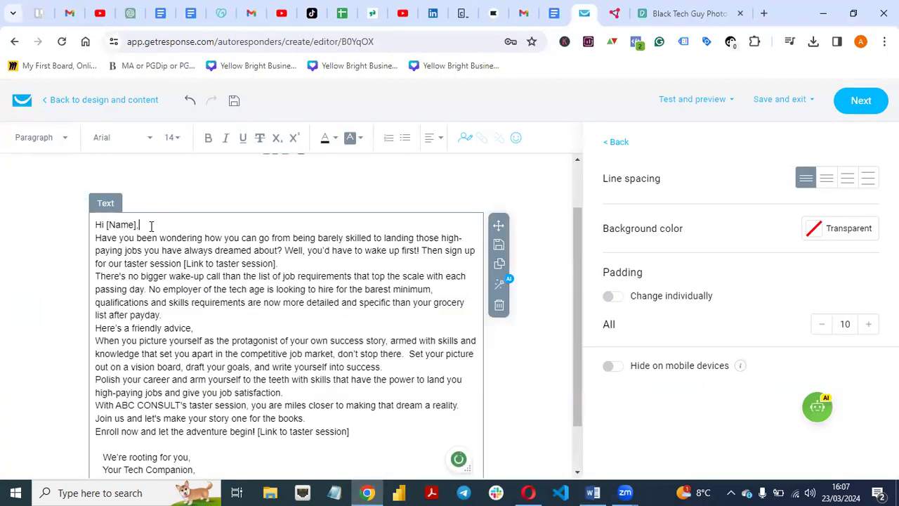
pyautogui.press('Return')
pyautogui.click(299, 274)
pyautogui.press('Return')
pyautogui.click(167, 339)
pyautogui.press('Return')
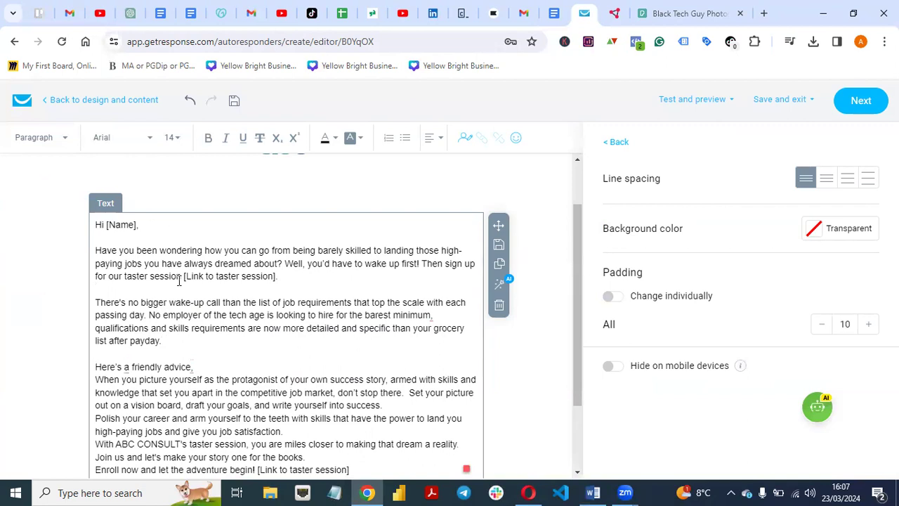
pyautogui.moveTo(577, 288); pyautogui.dragTo(574, 318)
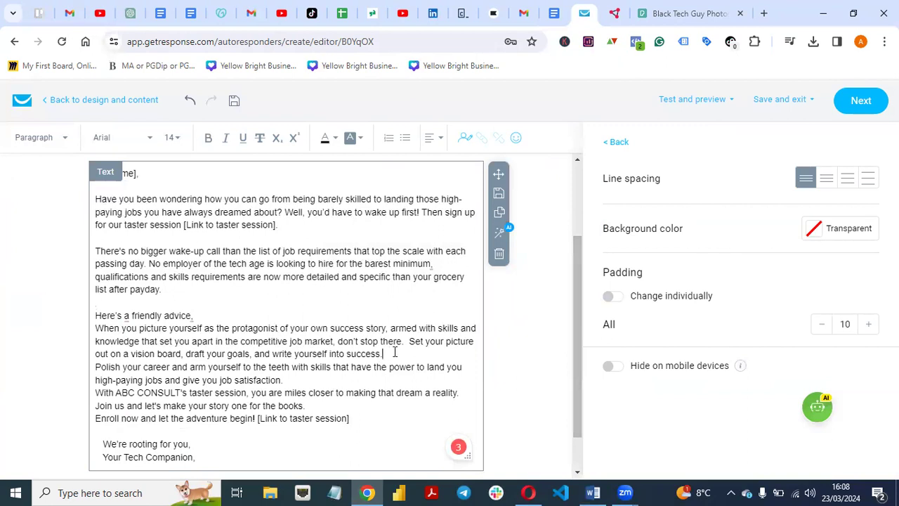
pyautogui.click(394, 352)
pyautogui.press('Return')
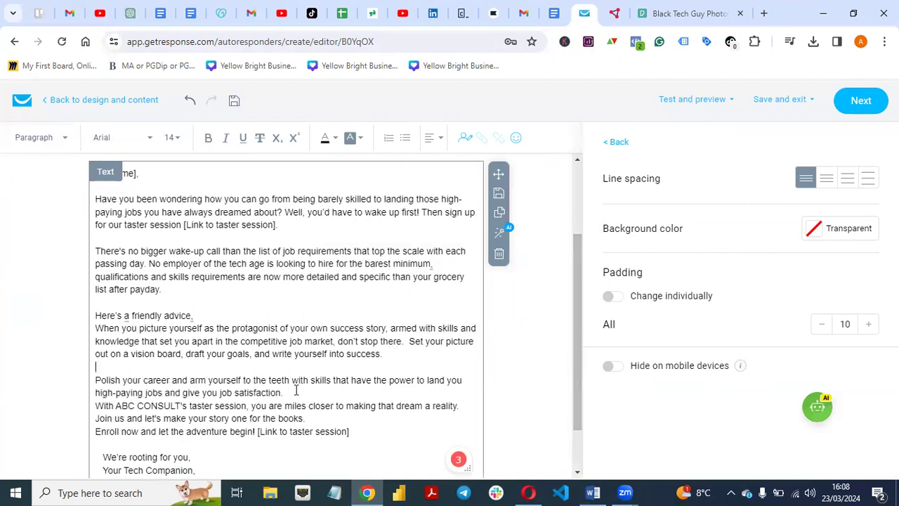
pyautogui.press('Return')
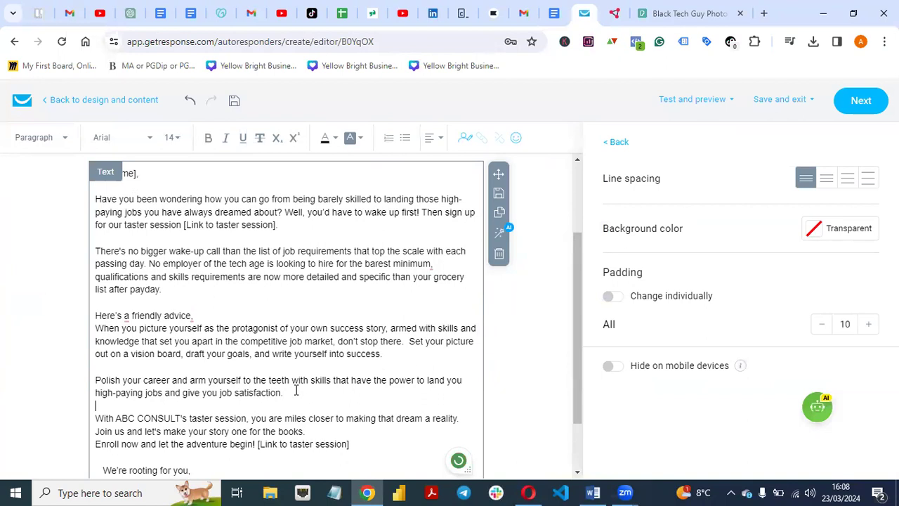
pyautogui.moveTo(575, 328); pyautogui.dragTo(578, 352)
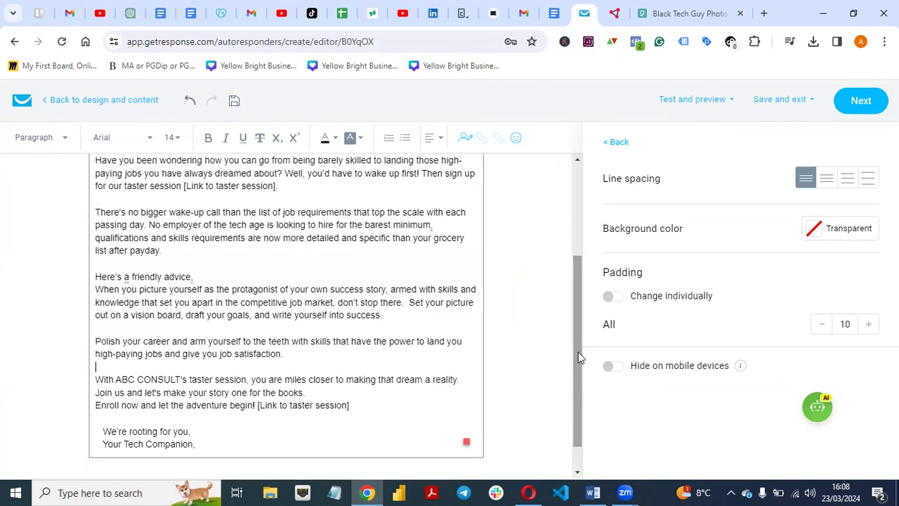
pyautogui.click(308, 393)
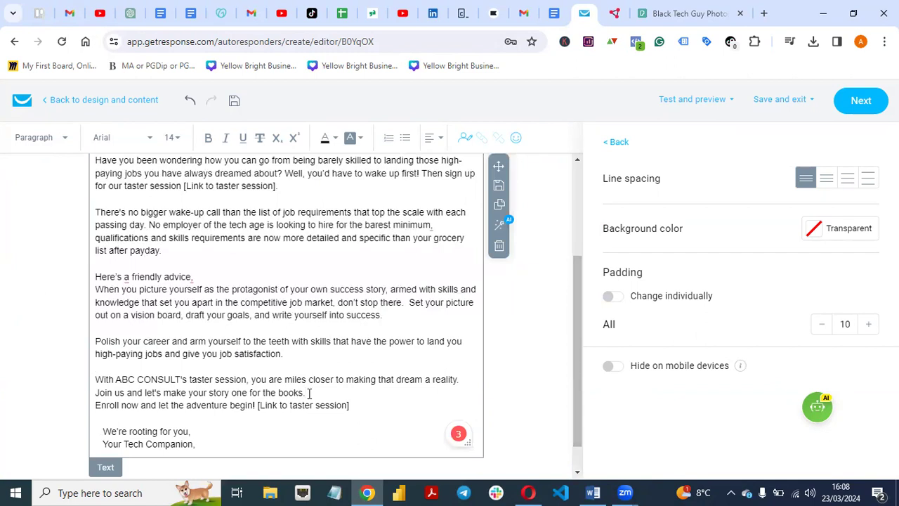
pyautogui.press('Return')
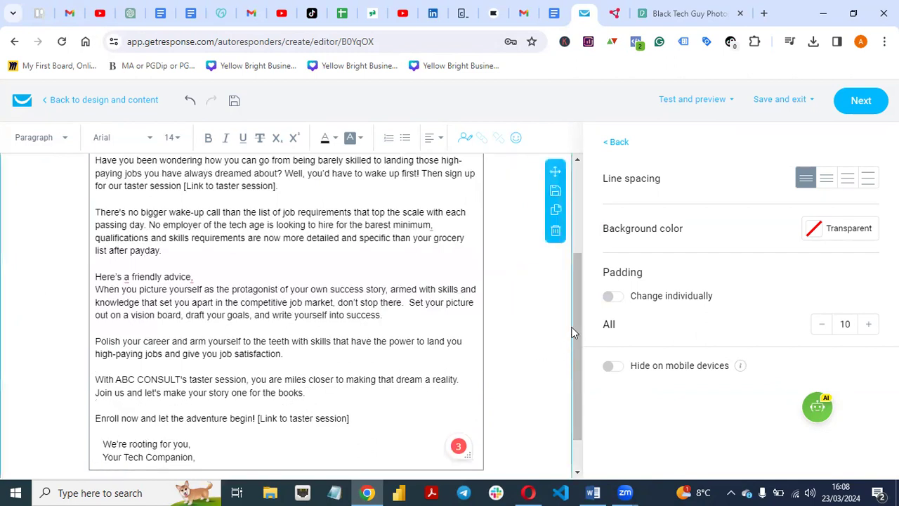
# Replace the [Name] placeholder in the greeting so it reads "Hi there," and leave the text block's settings
pyautogui.moveTo(575, 330); pyautogui.dragTo(580, 263)
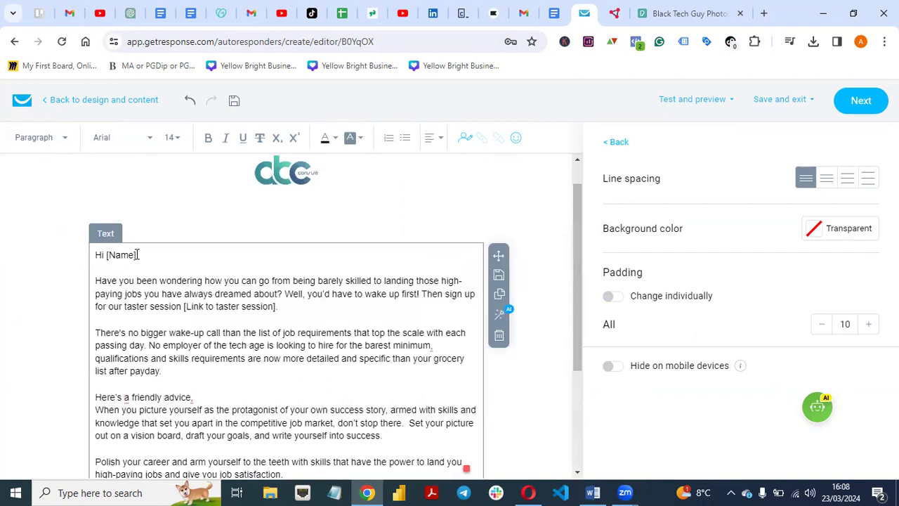
pyautogui.press('BackSpace')
pyautogui.press('BackSpace')
pyautogui.press('BackSpace')
pyautogui.press('BackSpace')
pyautogui.write('there')
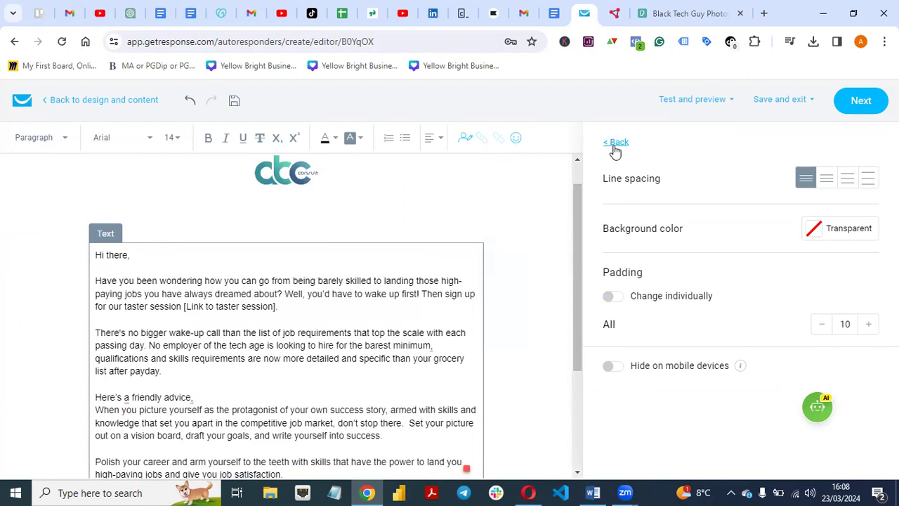
pyautogui.click(615, 144)
# Add a social block with follow icons between the sign-off text and the address footer
pyautogui.moveTo(575, 247); pyautogui.dragTo(569, 344)
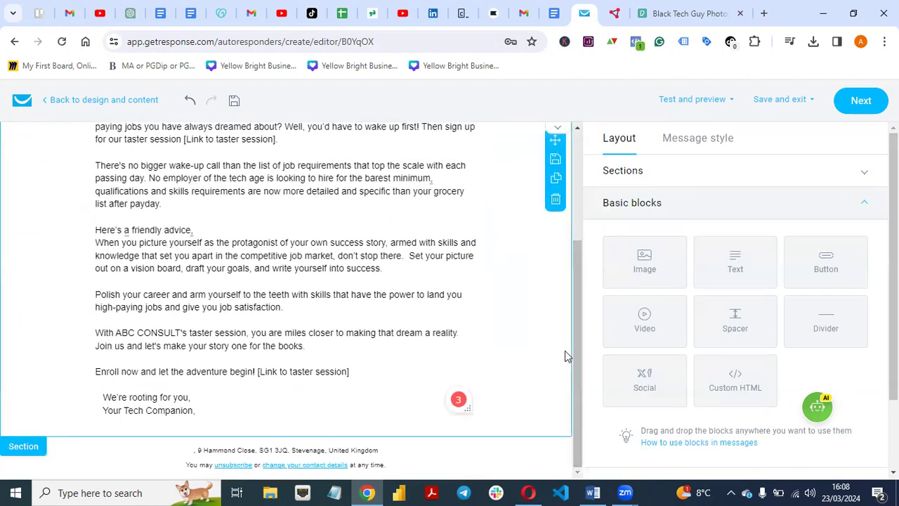
pyautogui.moveTo(639, 372)
pyautogui.mouseDown()
pyautogui.moveTo(649, 375)
pyautogui.moveTo(304, 464)
pyautogui.moveTo(290, 452)
pyautogui.moveTo(303, 445)
pyautogui.mouseUp()
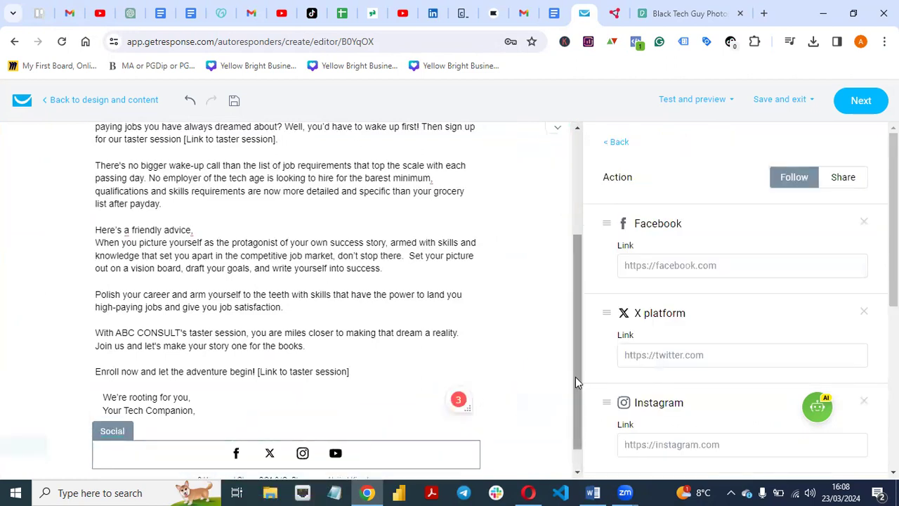
pyautogui.moveTo(575, 381); pyautogui.dragTo(570, 427)
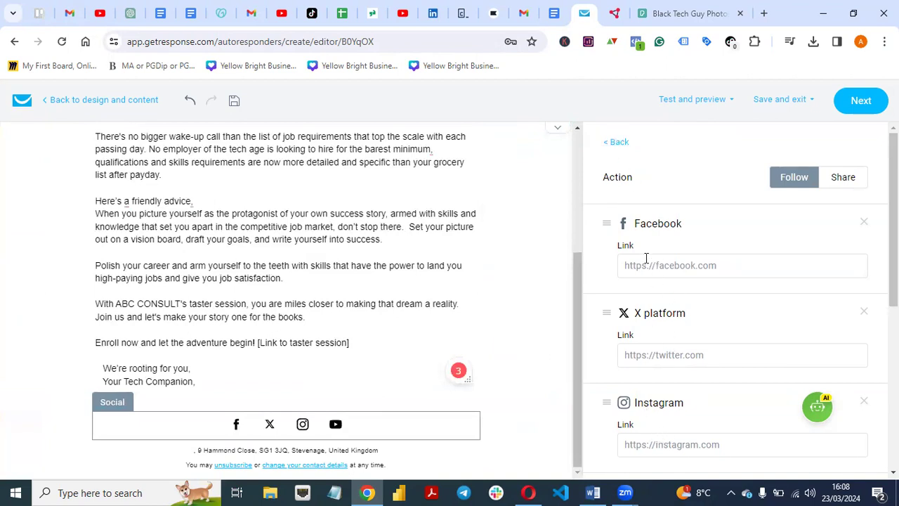
pyautogui.click(605, 143)
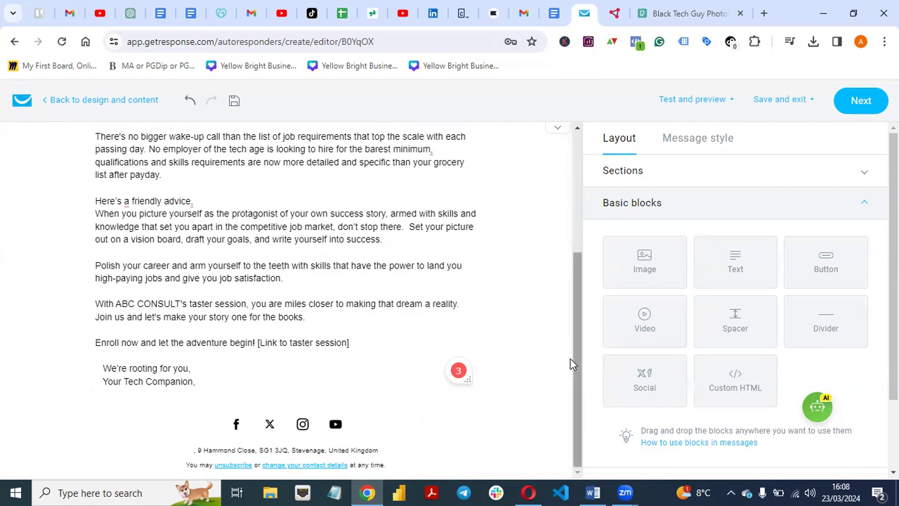
# Add an image block between the sign-off and the social icons and fill it with the stored photo of the man at a laptop
pyautogui.moveTo(646, 262)
pyautogui.mouseDown()
pyautogui.moveTo(302, 401)
pyautogui.moveTo(219, 401)
pyautogui.moveTo(215, 410)
pyautogui.mouseUp()
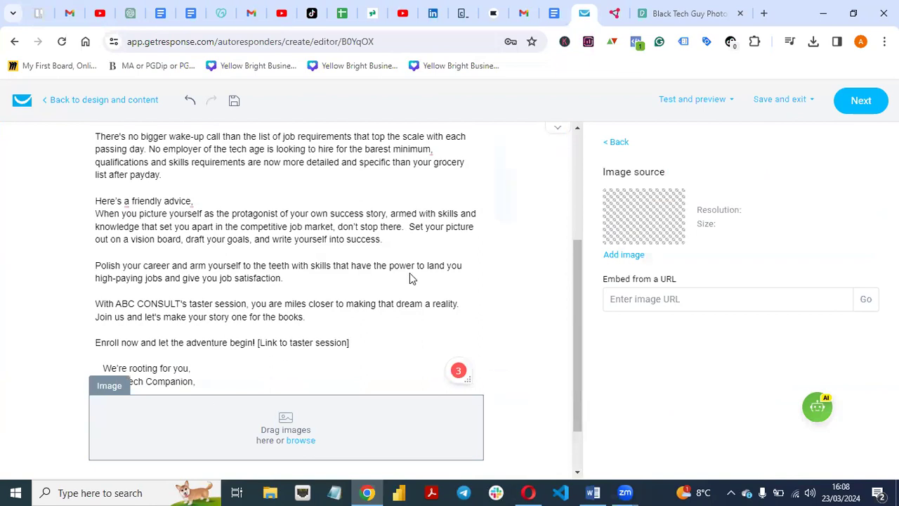
pyautogui.click(608, 146)
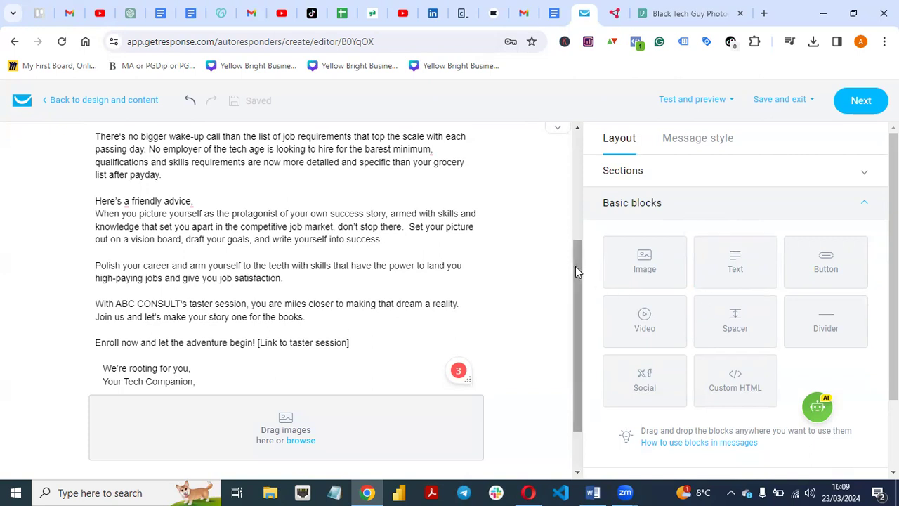
pyautogui.moveTo(575, 266); pyautogui.dragTo(569, 322)
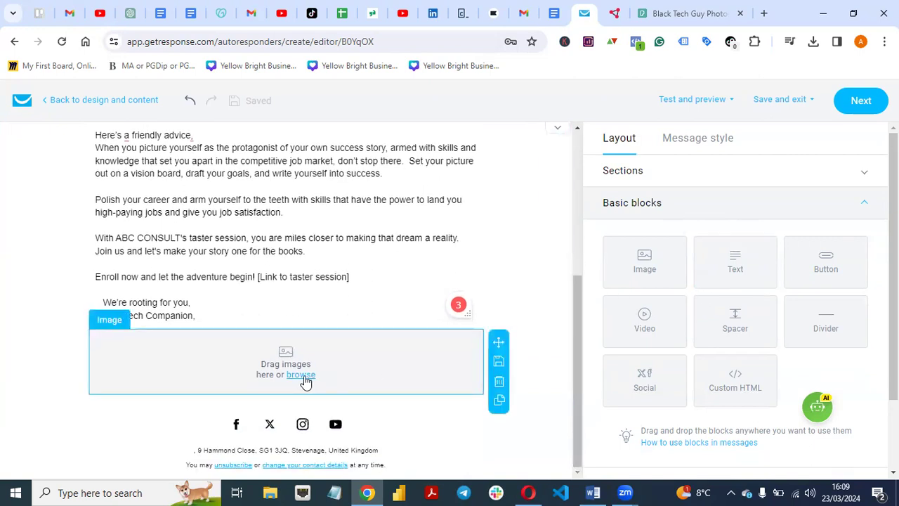
pyautogui.click(300, 375)
pyautogui.moveTo(176, 409)
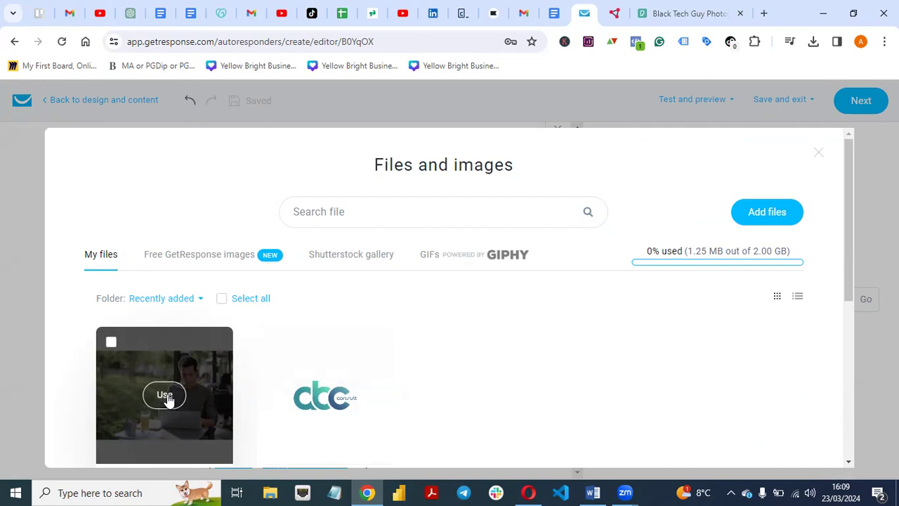
pyautogui.click(168, 397)
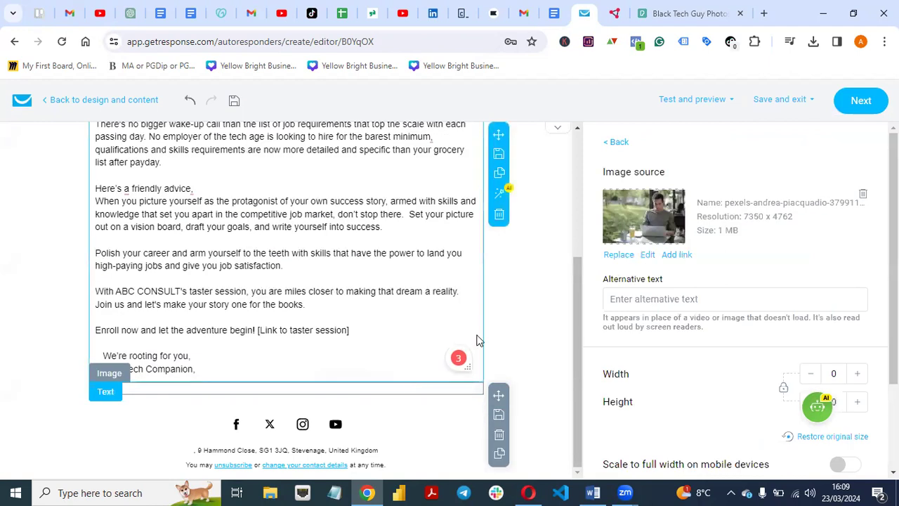
# Shrink the photo of the man at a laptop to 513 wide by 333 high, keeping its proportions
pyautogui.moveTo(576, 323); pyautogui.dragTo(582, 369)
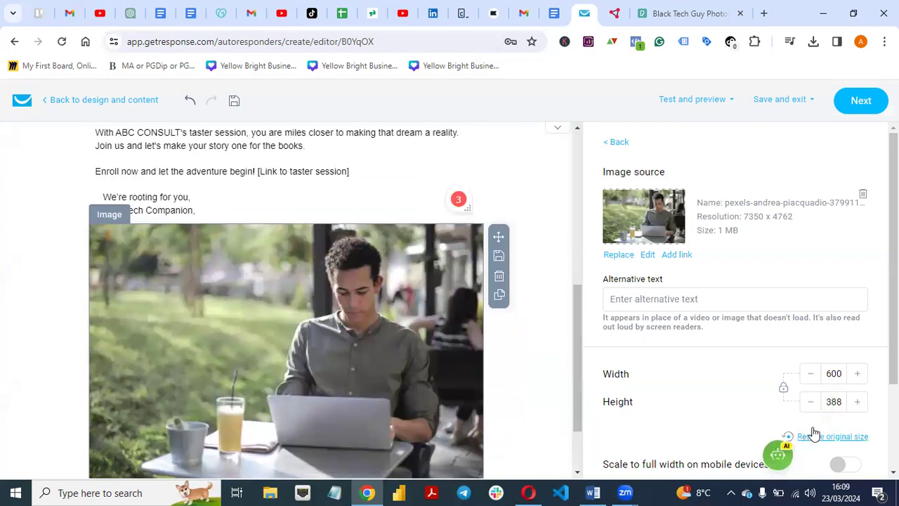
pyautogui.click(813, 406)
pyautogui.click(815, 407)
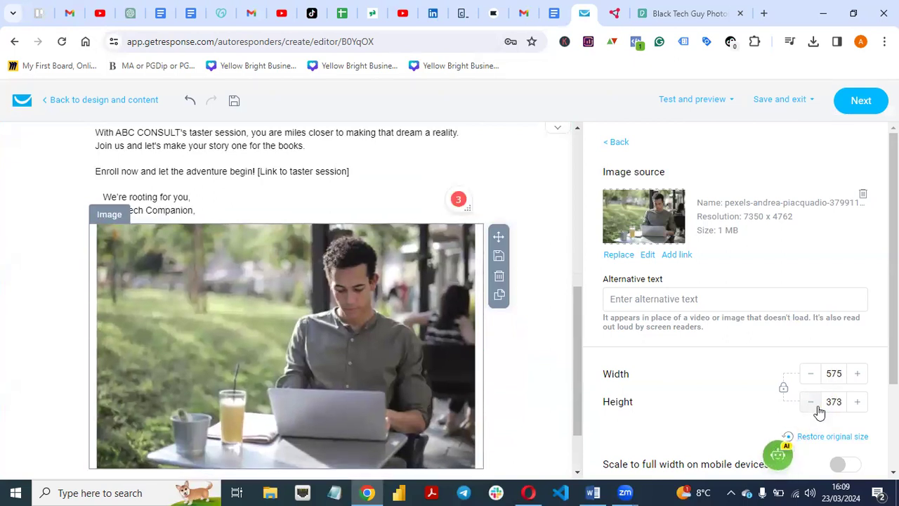
pyautogui.click(814, 407)
pyautogui.click(815, 407)
# Insert a blank line after "Here's a friendly advice," in the email's body text
pyautogui.moveTo(577, 371); pyautogui.dragTo(584, 215)
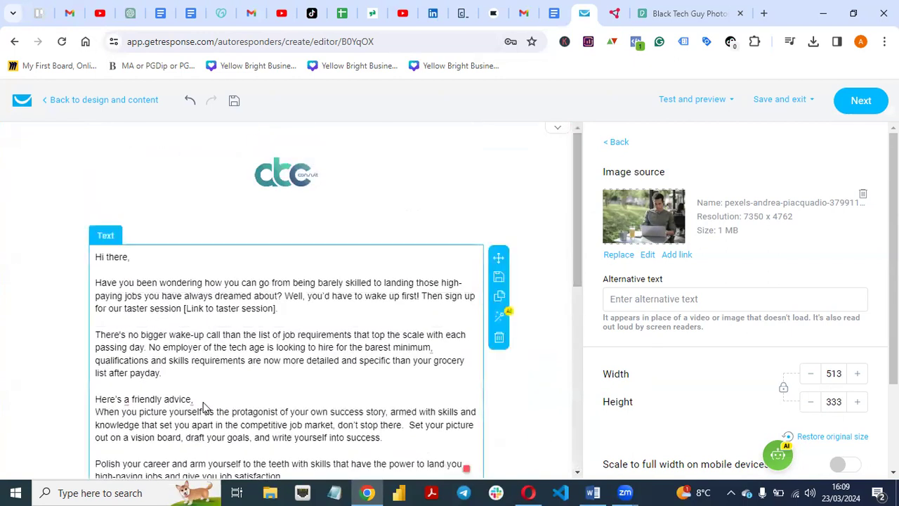
pyautogui.click(201, 405)
pyautogui.click(195, 402)
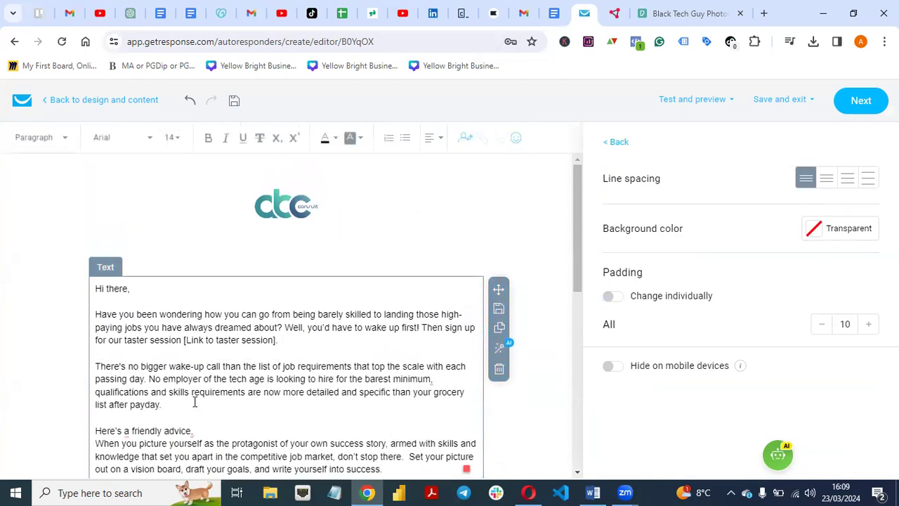
pyautogui.press('Return')
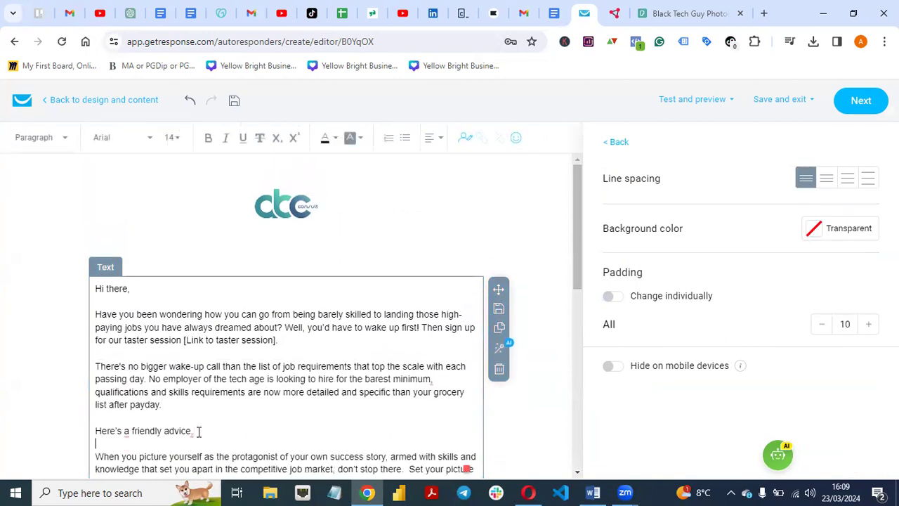
pyautogui.moveTo(575, 223); pyautogui.dragTo(559, 183)
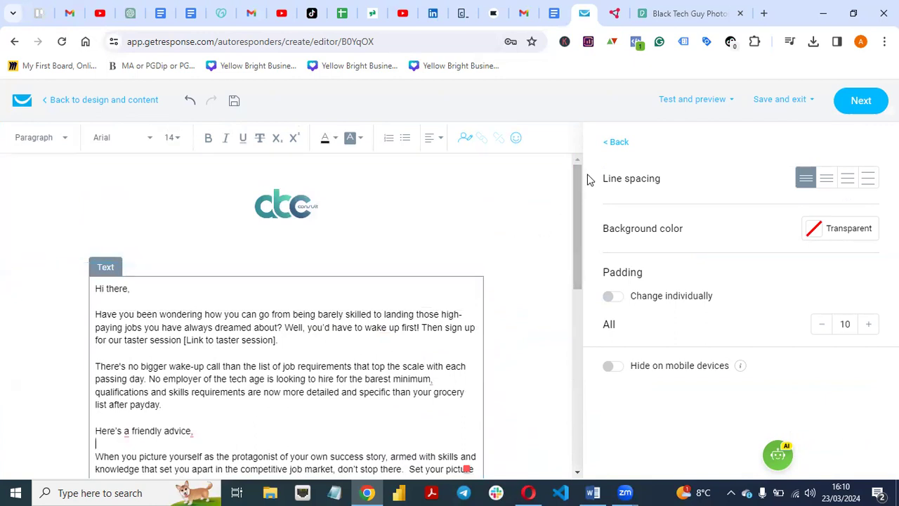
pyautogui.moveTo(570, 199); pyautogui.dragTo(567, 181)
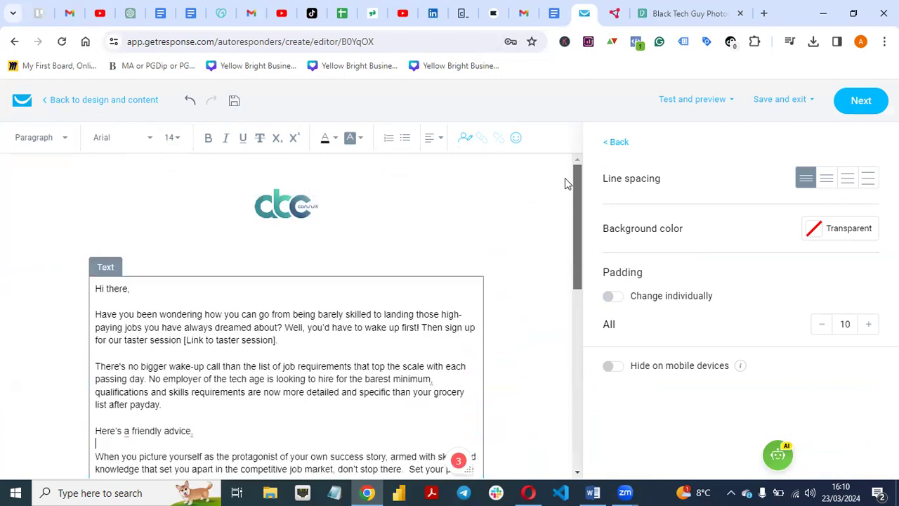
# Finish the message design, review the day 2 autoresponder's settings, and save and publish it
pyautogui.click(860, 102)
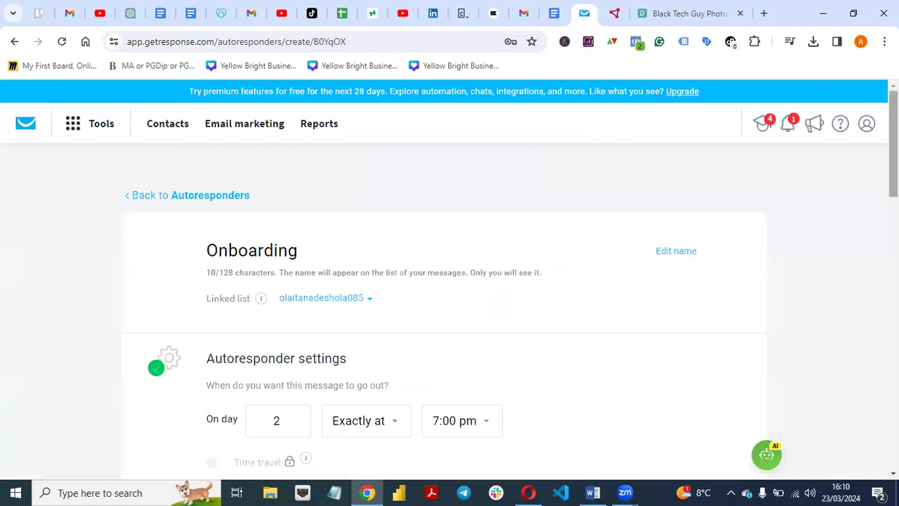
pyautogui.scroll(-4, 450, 281)
pyautogui.scroll(4, 449, 281)
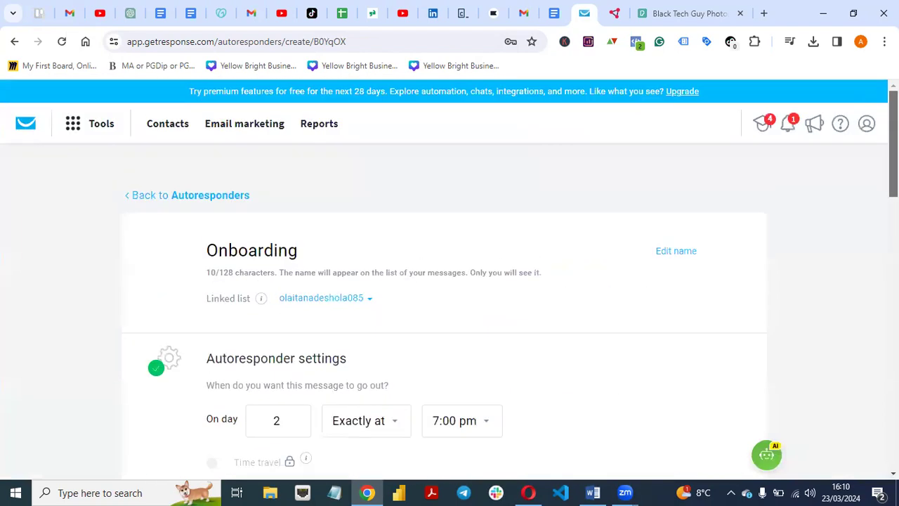
pyautogui.scroll(-10, 450, 281)
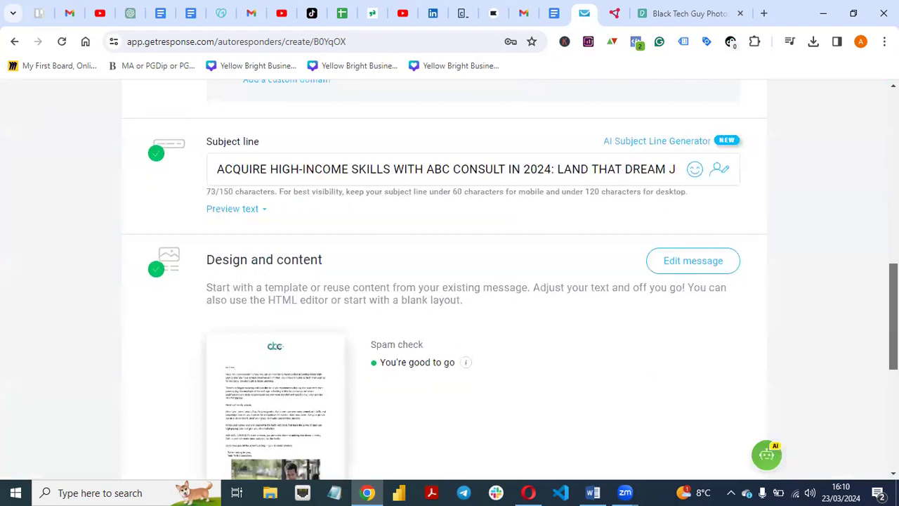
pyautogui.scroll(-5, 874, 418)
pyautogui.scroll(1, 875, 396)
pyautogui.scroll(-1, 876, 449)
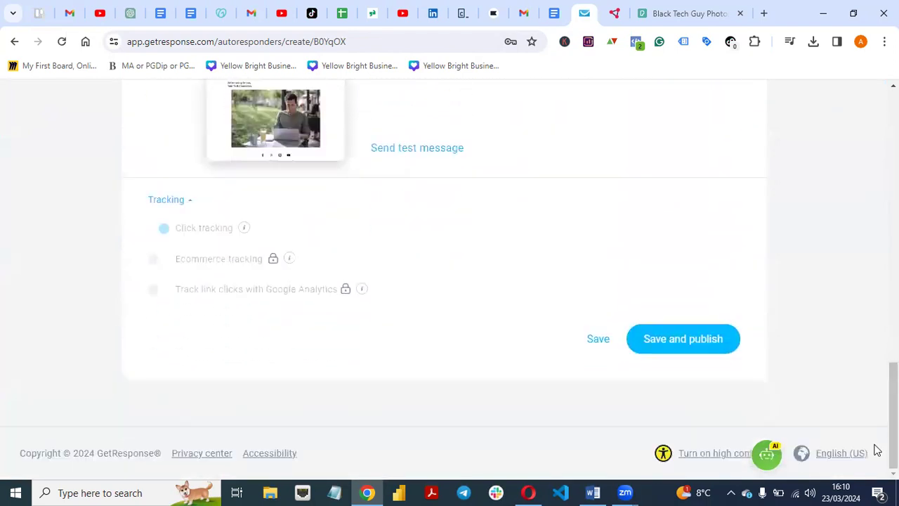
pyautogui.click(658, 342)
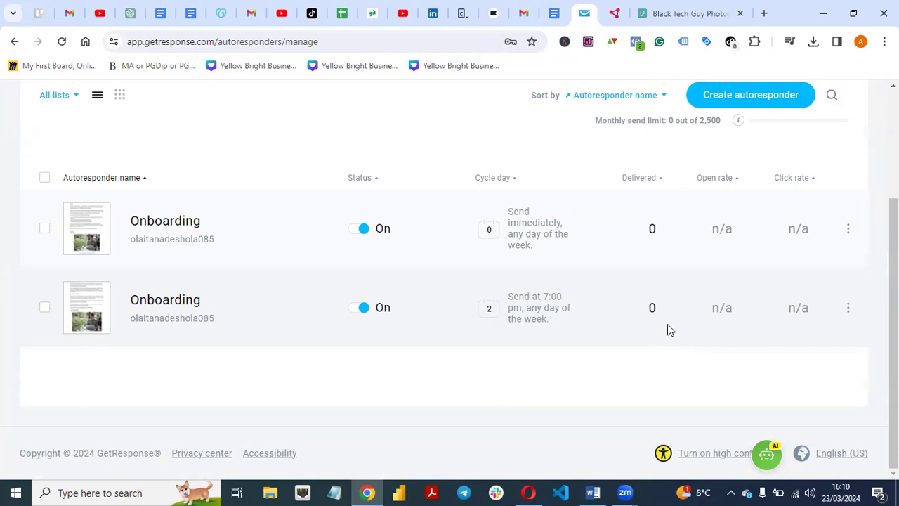
# Create another autoresponder by yourself, without AI, and name it "Onboarding"
pyautogui.click(741, 95)
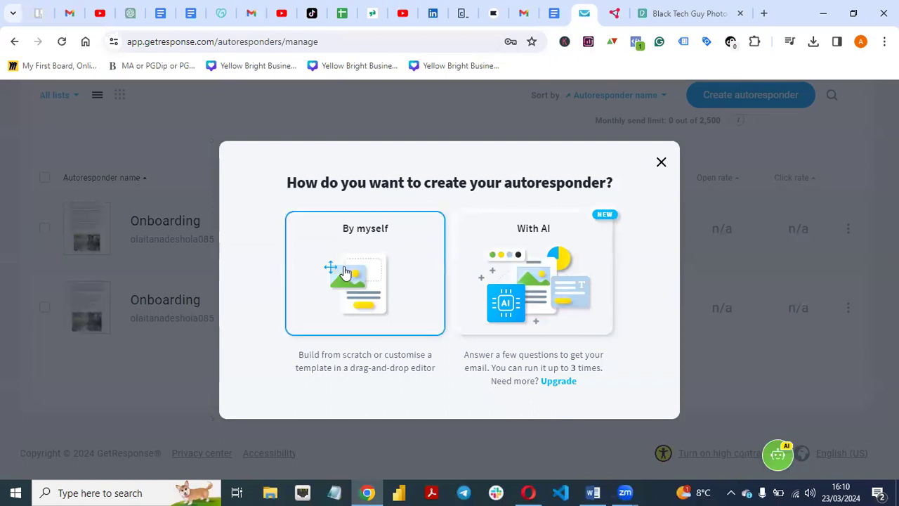
pyautogui.click(344, 268)
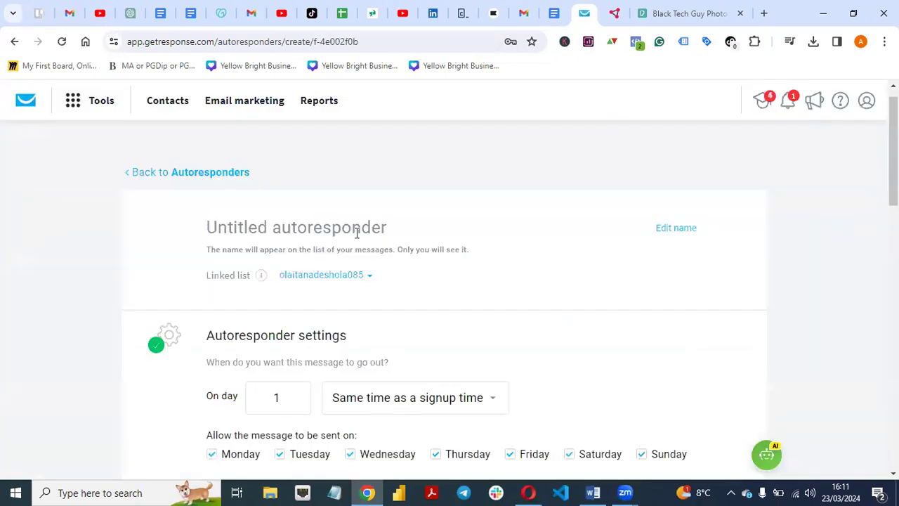
pyautogui.write('Onbair')
pyautogui.press('BackSpace')
pyautogui.press('BackSpace')
pyautogui.press('BackSpace')
pyautogui.write('oa')
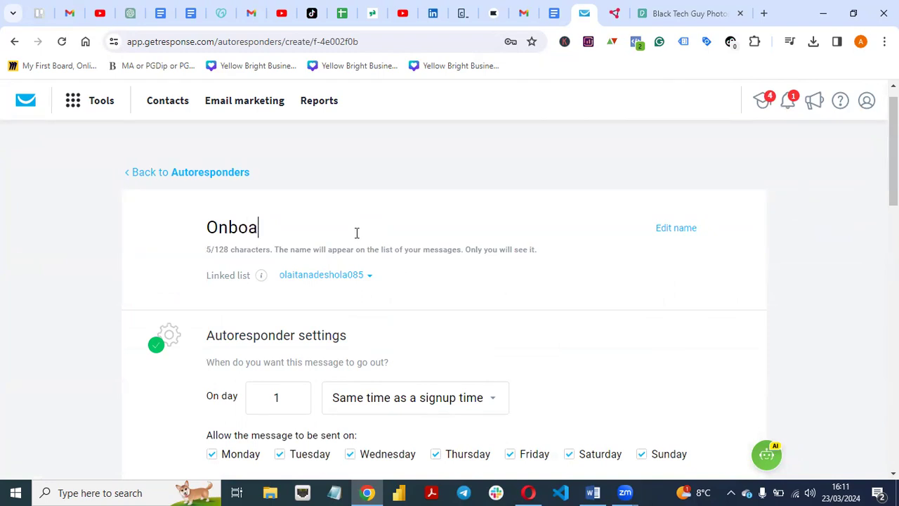
pyautogui.write('rdinf')
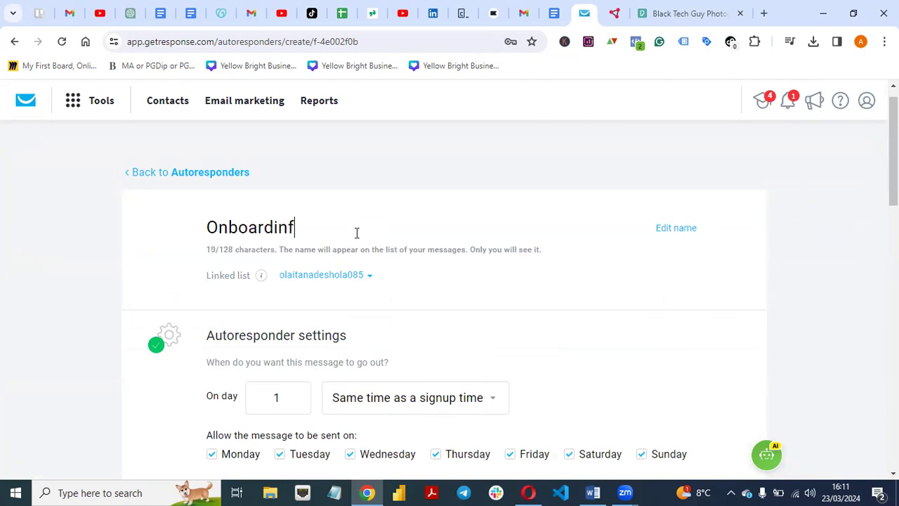
pyautogui.press('BackSpace')
pyautogui.write('g')
# Set the new autoresponder message to go out on day 5
pyautogui.scroll(-3, 267, 267)
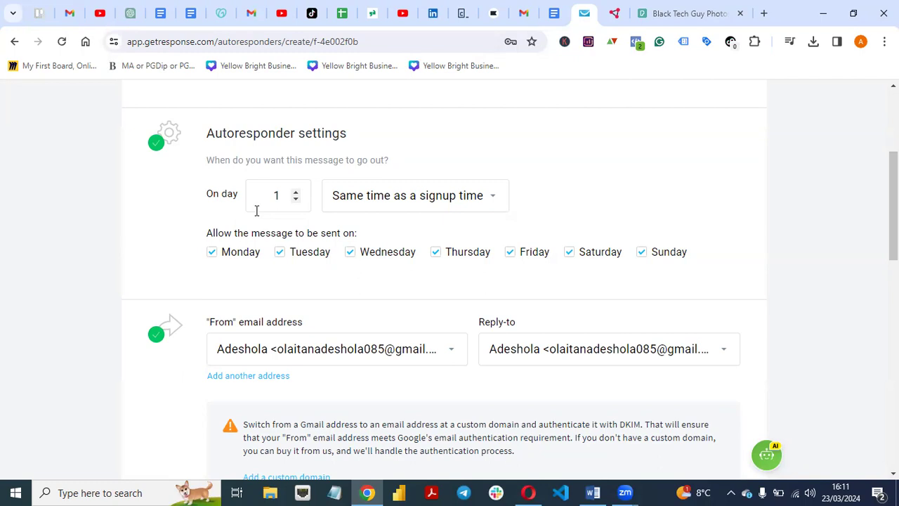
pyautogui.click(296, 194)
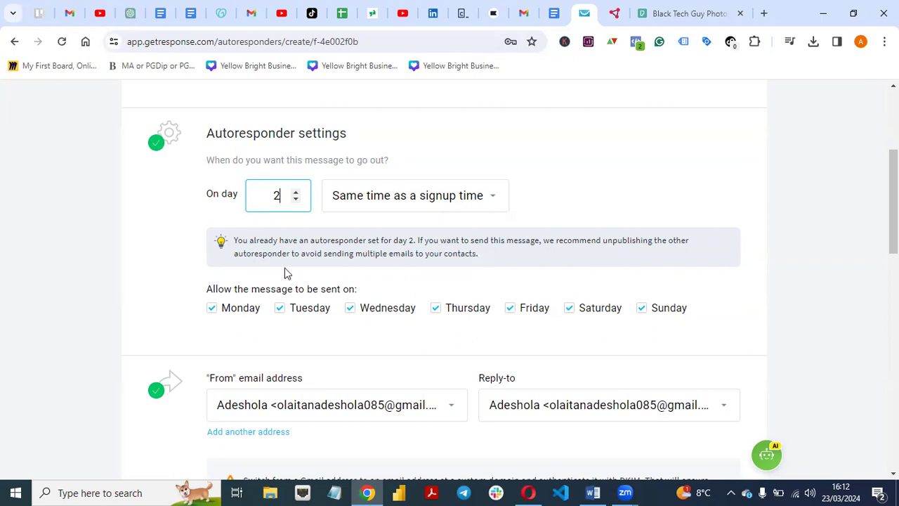
pyautogui.click(296, 193)
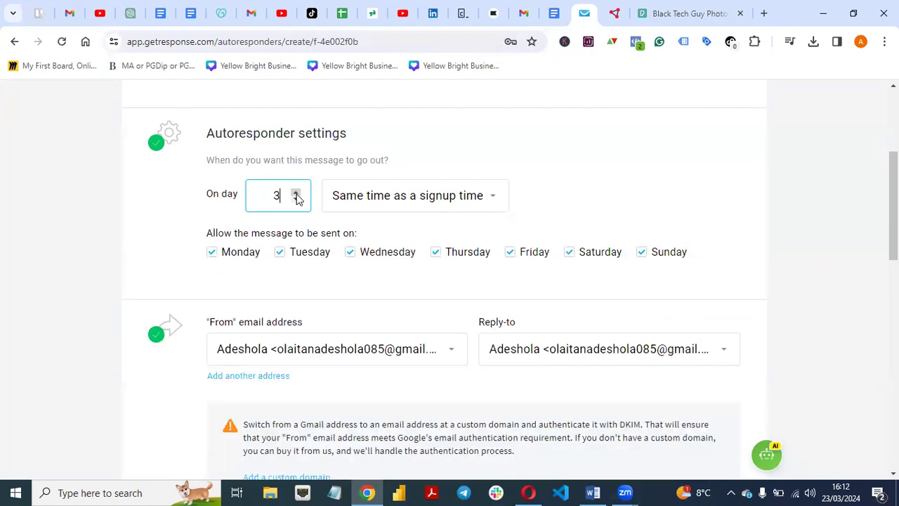
pyautogui.click(296, 192)
pyautogui.click(296, 194)
# Schedule the message for exactly 3:00 pm and dismiss the time-tracking reminder
pyautogui.click(467, 203)
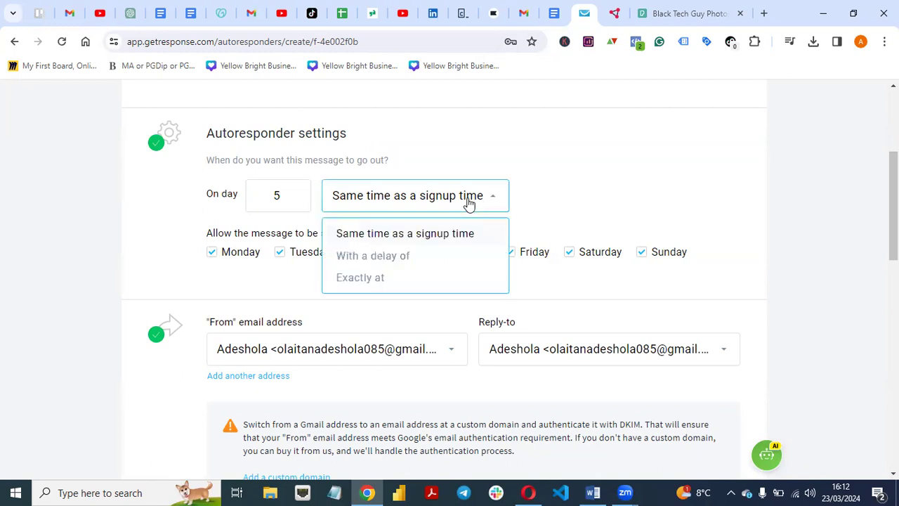
pyautogui.click(358, 277)
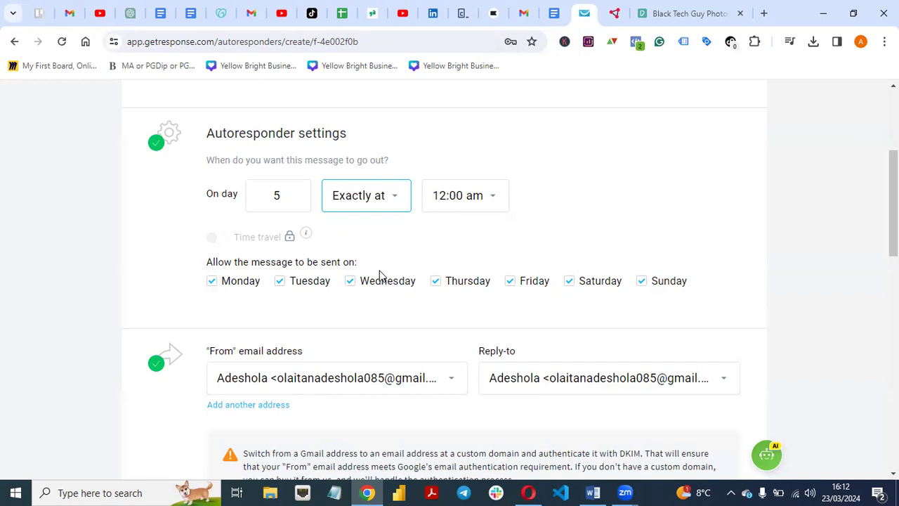
pyautogui.click(485, 194)
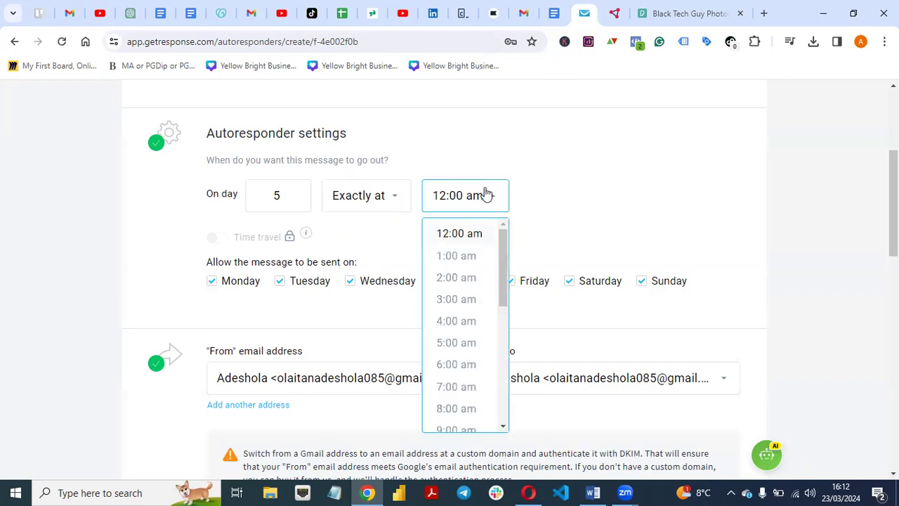
pyautogui.moveTo(500, 256); pyautogui.dragTo(496, 362)
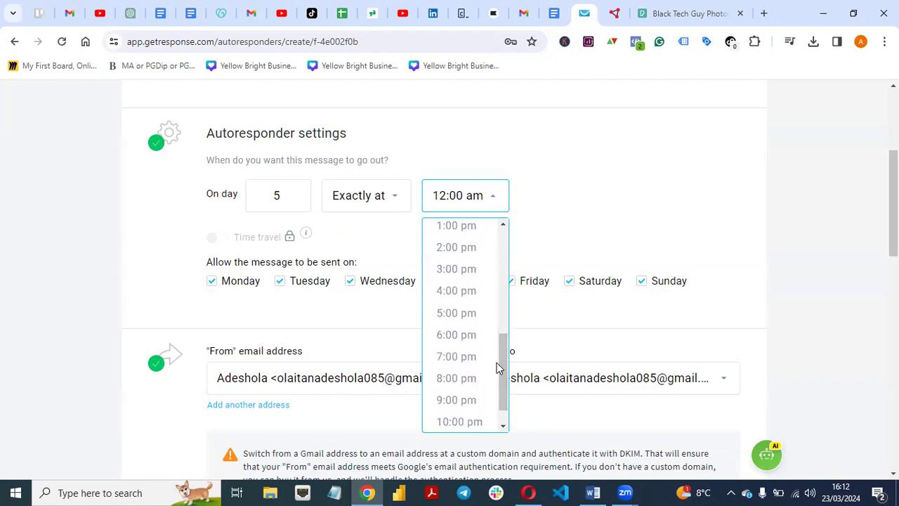
pyautogui.click(447, 402)
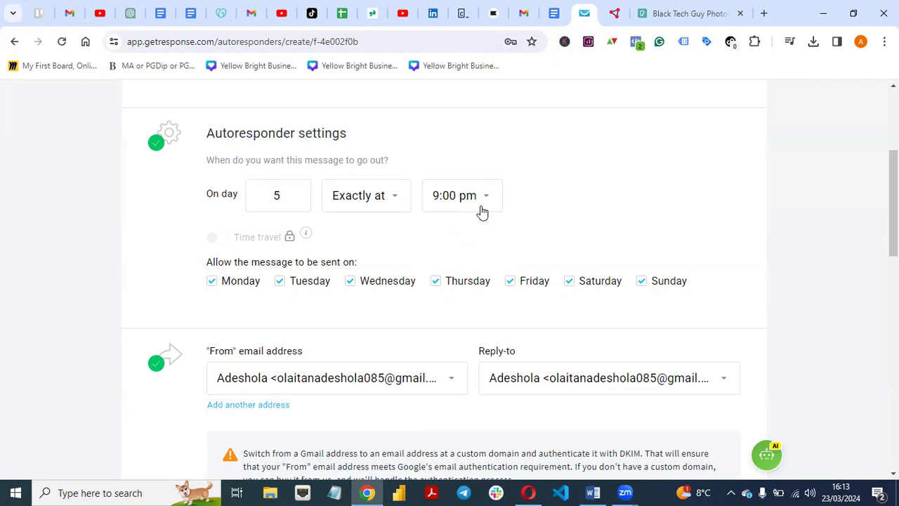
pyautogui.click(481, 208)
pyautogui.click(458, 292)
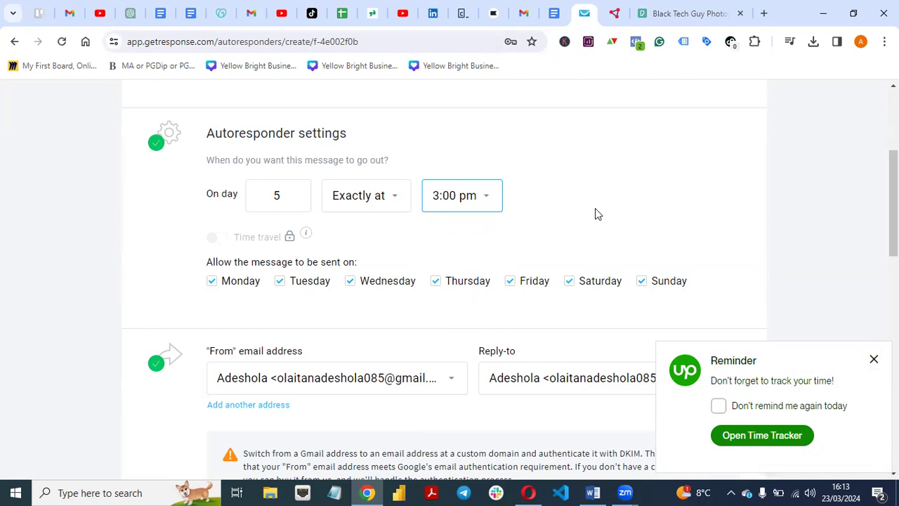
pyautogui.click(874, 359)
# Copy Email 3's subject from the Word document into the autoresponder's subject line: "Transform Your Career Trajectory with ABC CONSULT!"
pyautogui.scroll(-2, 363, 348)
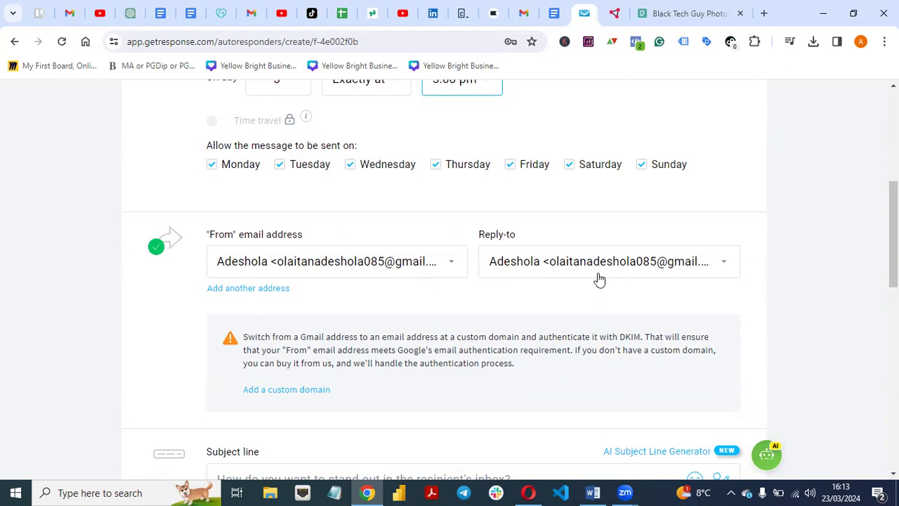
pyautogui.scroll(-4, 870, 284)
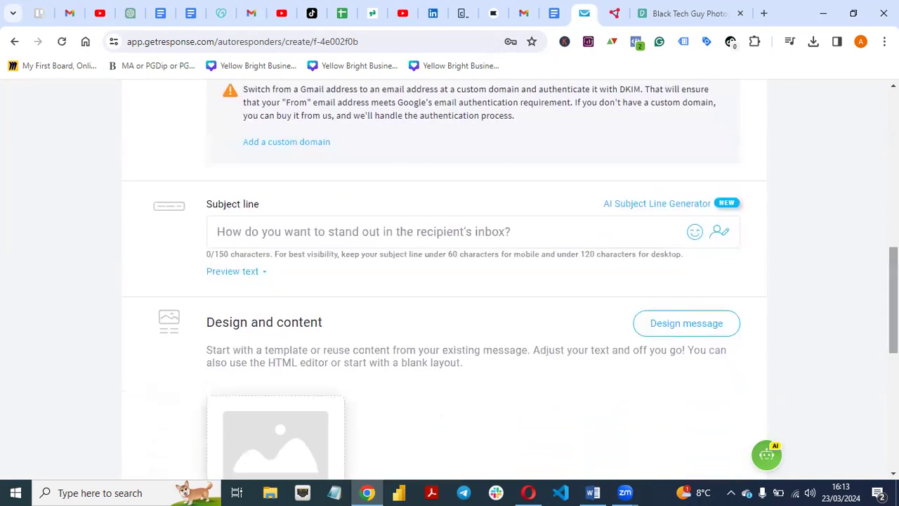
pyautogui.click(592, 491)
pyautogui.moveTo(894, 222); pyautogui.dragTo(893, 272)
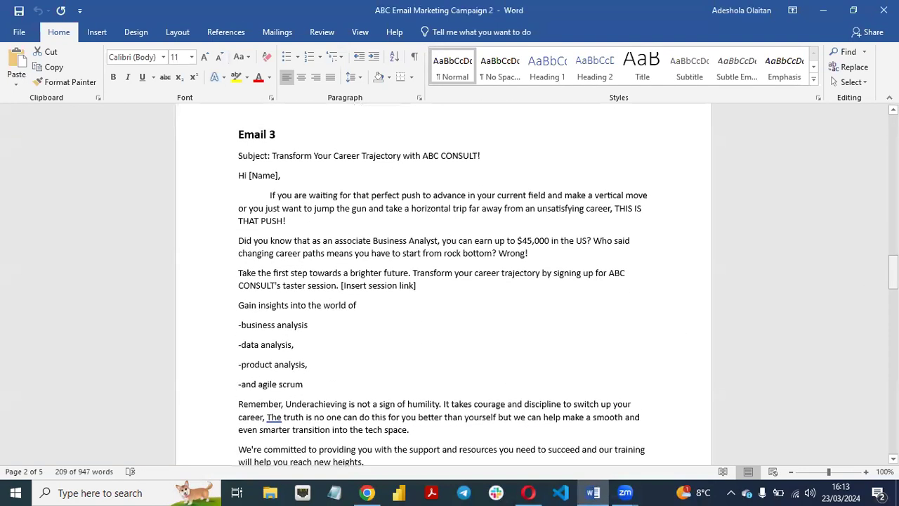
pyautogui.moveTo(271, 155); pyautogui.dragTo(503, 164)
pyautogui.hotkey('ctrl', 'c')
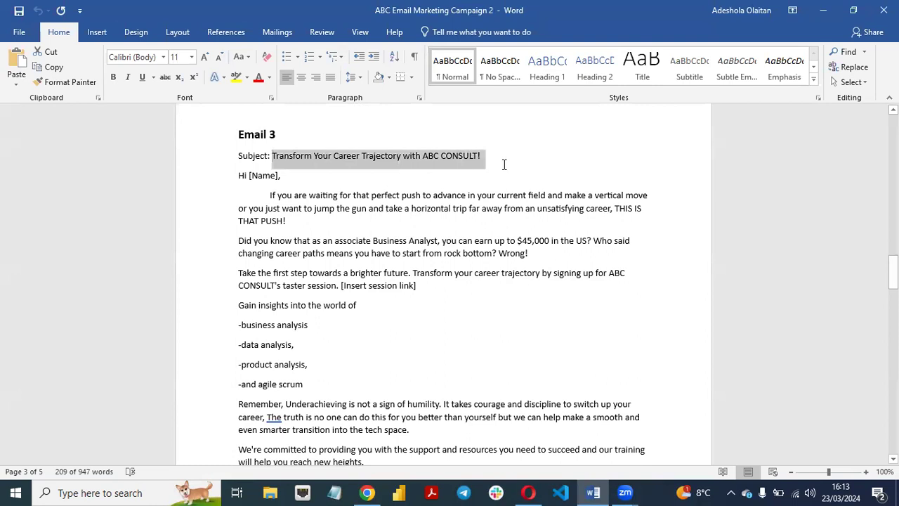
pyautogui.click(367, 492)
pyautogui.click(353, 232)
pyautogui.hotkey('ctrl', 'v')
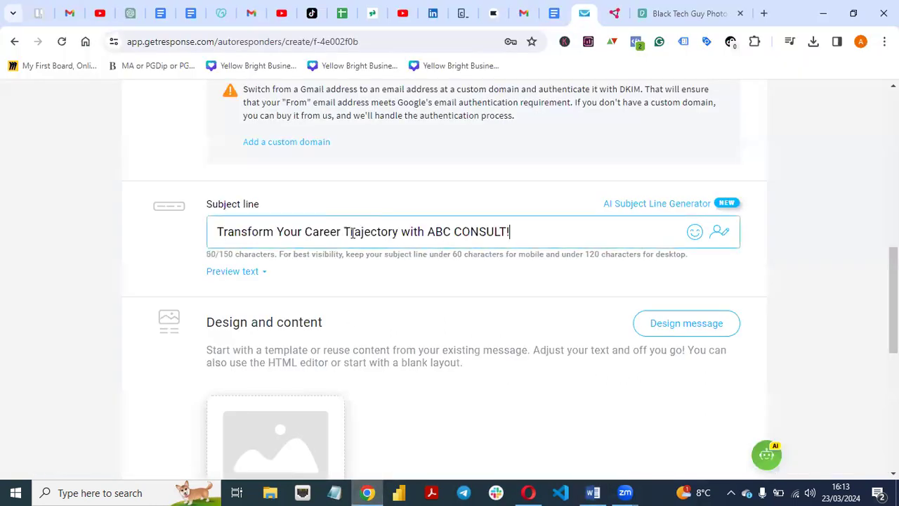
# Start designing the message content from the blank "1 column" template
pyautogui.moveTo(893, 302); pyautogui.dragTo(892, 353)
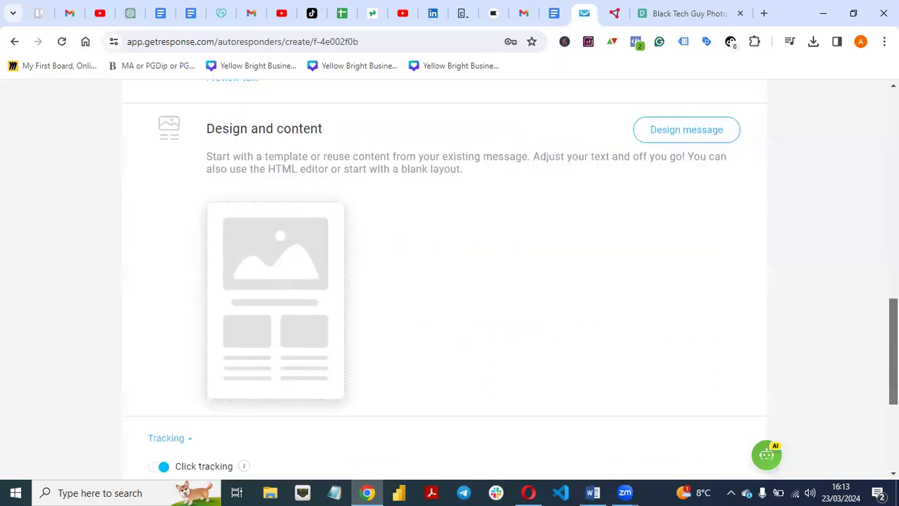
pyautogui.scroll(1, 792, 259)
pyautogui.click(693, 213)
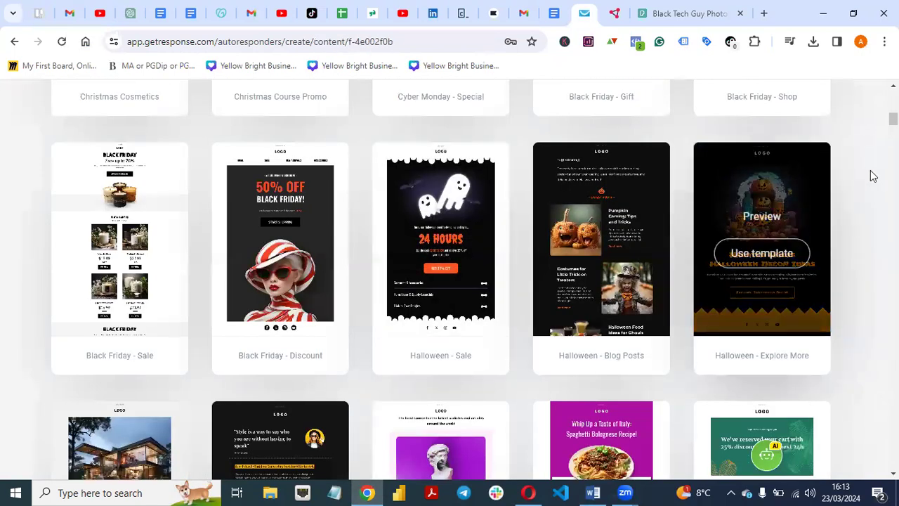
pyautogui.scroll(10, 874, 176)
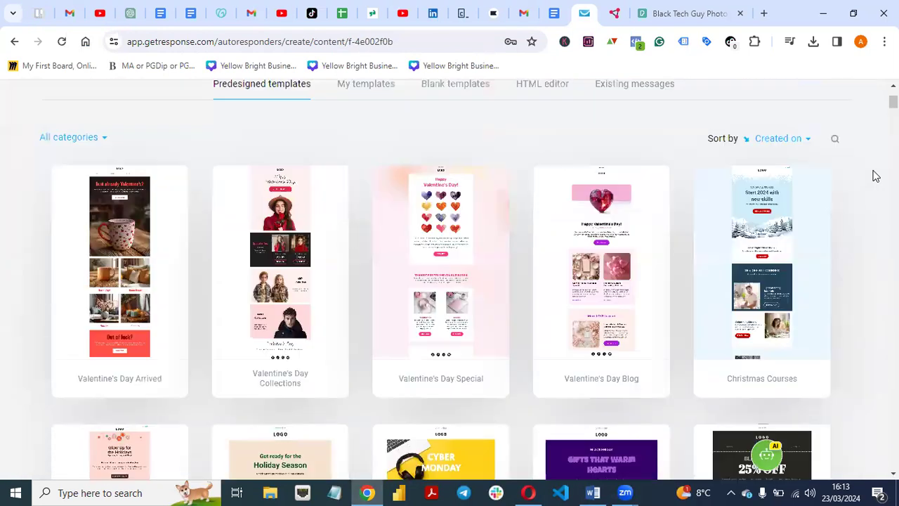
pyautogui.scroll(3, 874, 175)
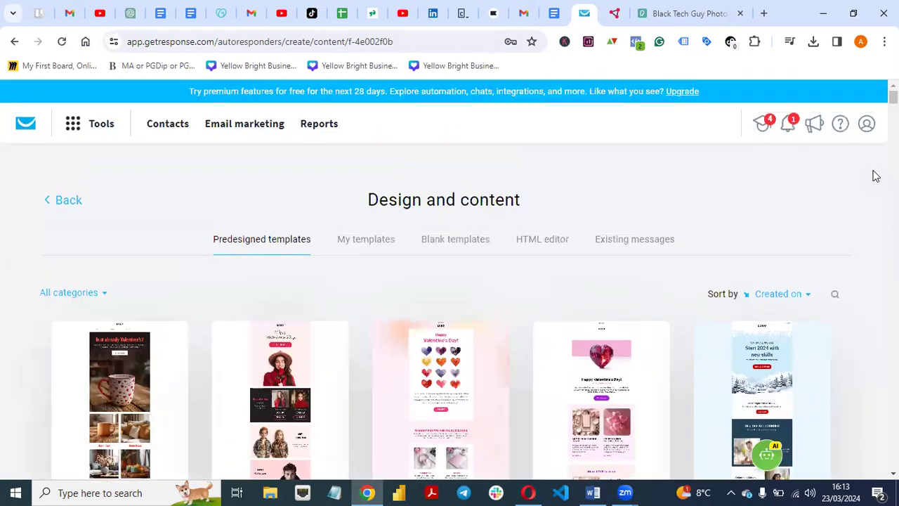
pyautogui.click(451, 241)
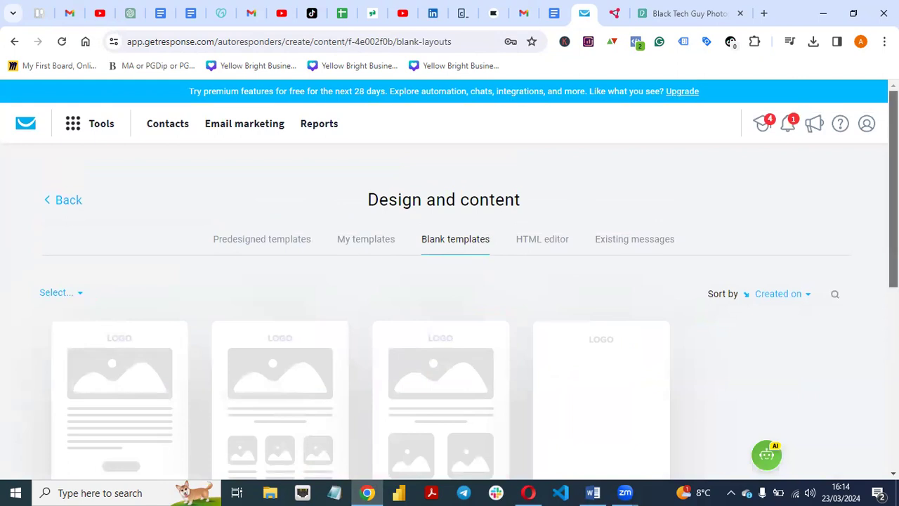
pyautogui.scroll(-2, 818, 259)
pyautogui.moveTo(119, 260)
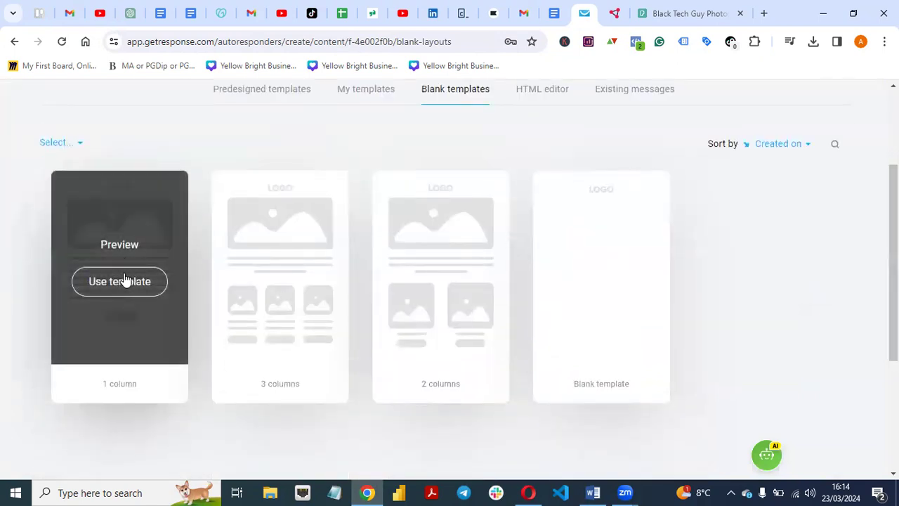
pyautogui.click(118, 282)
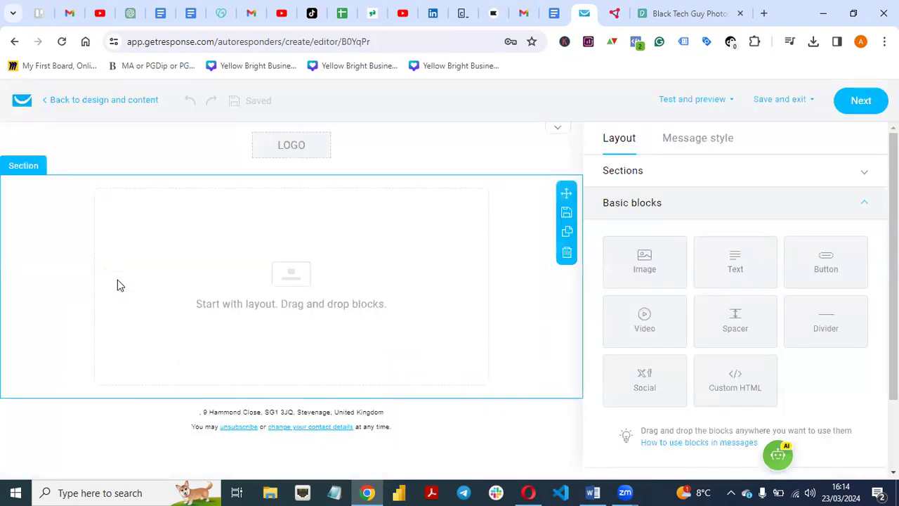
# Insert the uploaded ABC CONSULT logo image into the message header's logo placeholder
pyautogui.click(281, 153)
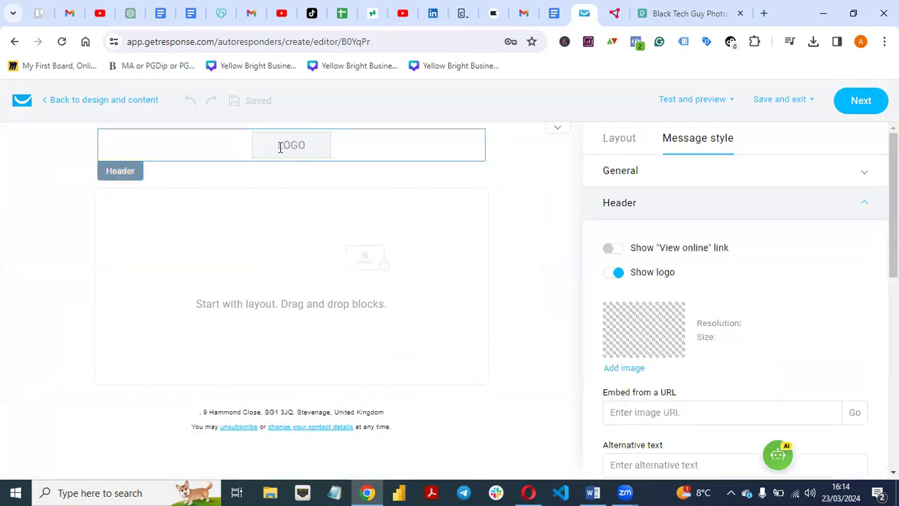
pyautogui.click(624, 368)
pyautogui.moveTo(293, 358)
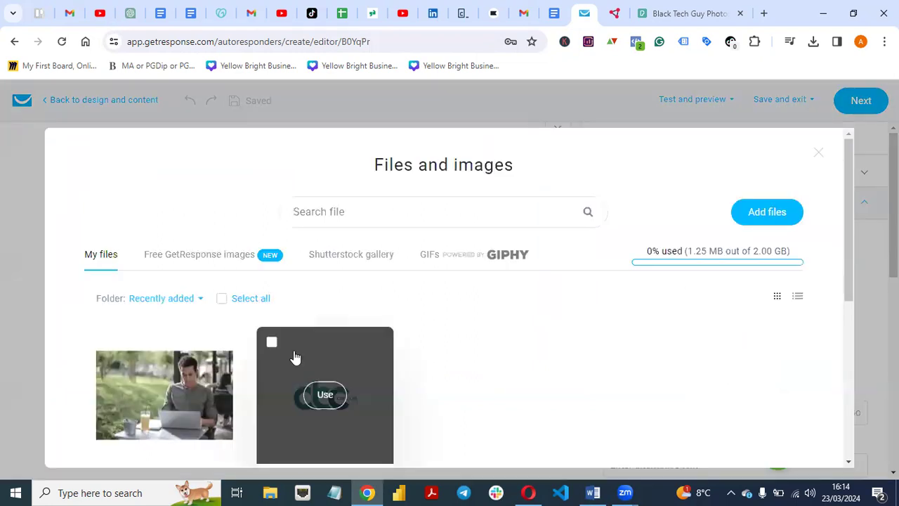
pyautogui.click(320, 404)
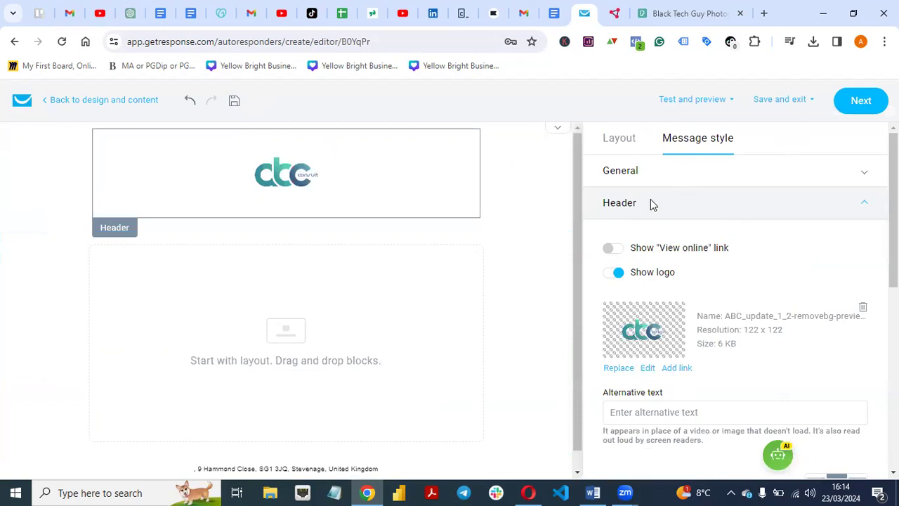
# Add a text block to the empty section beneath the header
pyautogui.click(616, 140)
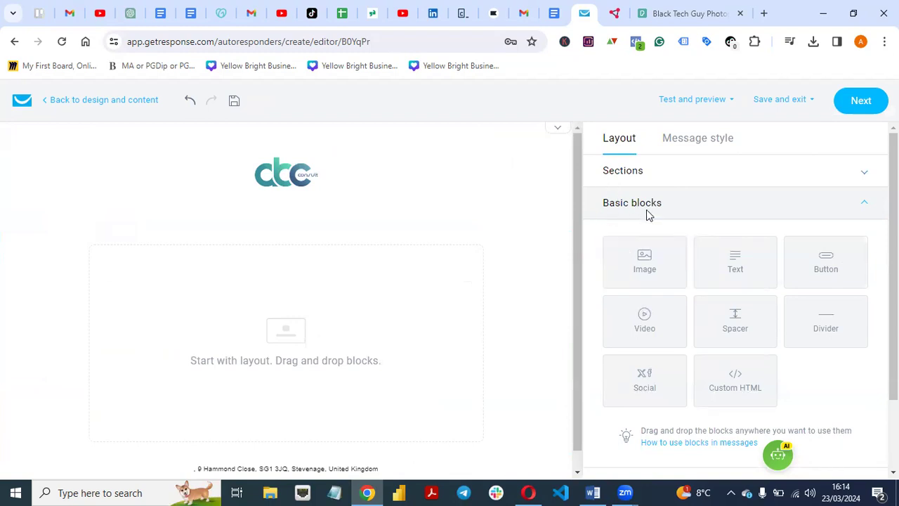
pyautogui.moveTo(713, 283); pyautogui.dragTo(255, 323)
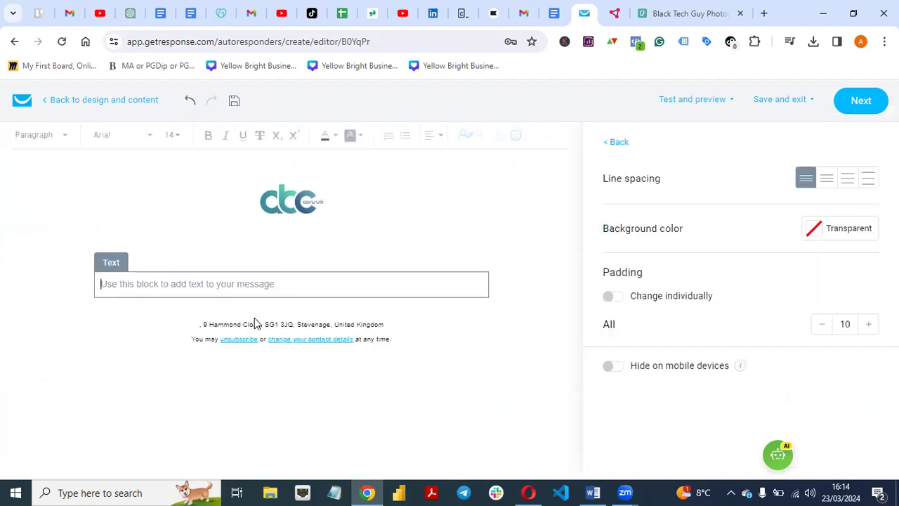
pyautogui.click(608, 145)
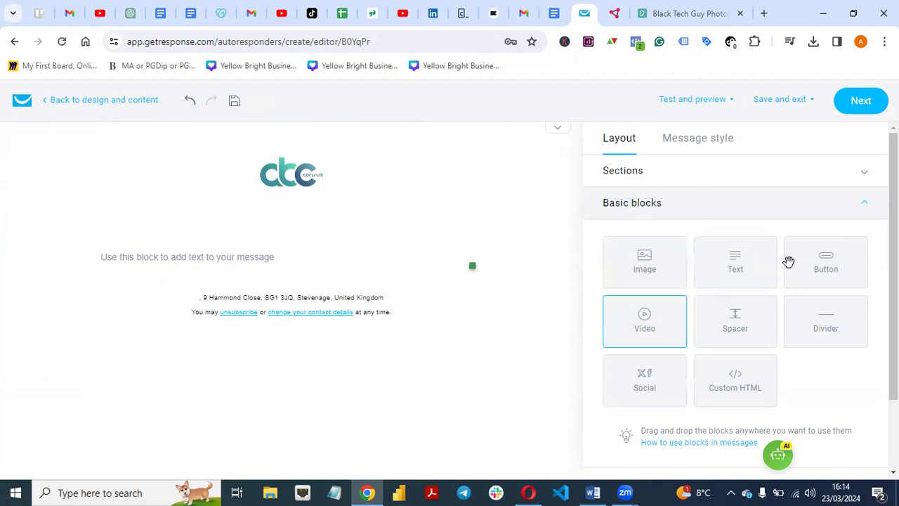
# Copy Email 3's full body, from "Hi [Name]," to the "ABC CONSULT" sign-off, from the Word document into the text block
pyautogui.click(593, 491)
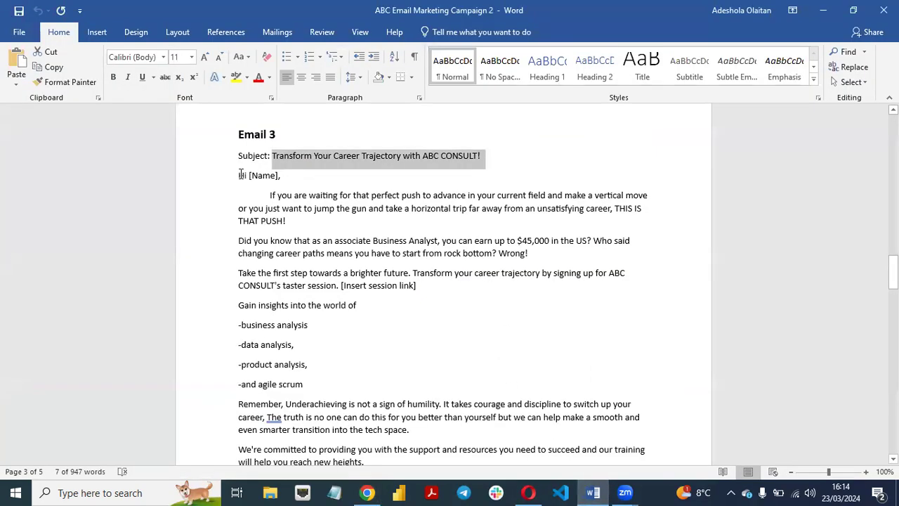
pyautogui.moveTo(238, 174); pyautogui.dragTo(363, 407)
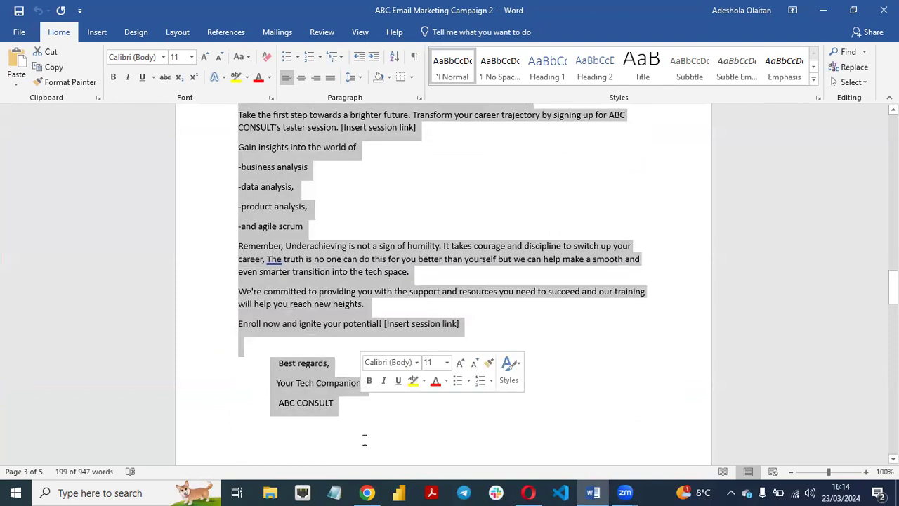
pyautogui.click(365, 490)
pyautogui.click(210, 258)
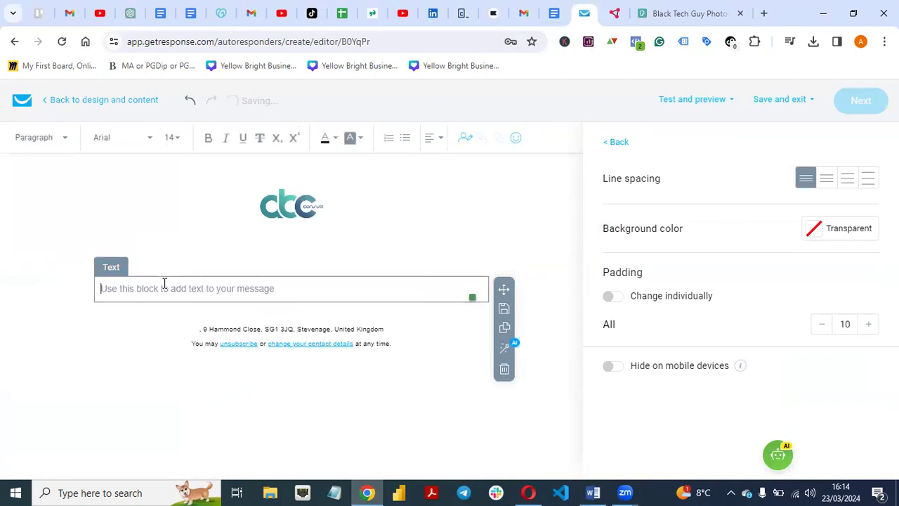
pyautogui.write("Hi [Name], If you are waiting for that perfect push to advance in your current field and make a vertical move or you just want to jump the gun and take a horizontal trip far away from an unsatisfying career, THIS IS THAT PUSH! Did you know that as an associate Business Analyst, you can earn up to $45,000 in the US? Who said changing career paths means you have to start from rock bottom? Wrong! Take the first step towards a brighter future. Transform your career trajectory by signing up for ABC CONSULT's taster session. [Insert session link] Gain insights into the world of -business analysis -data analysis, -product analysis, -and agile scrum Remember, Underachieving is not a sign of humility. It takes courage and discipline to switch up your career, The truth is no one can do this for you better than yourself but we can help make a smooth and even smarter transition into the tech space. We're committed to providing you with the support and resources you need to succeed and our training will help you reach new heights. Enroll now and ignite your potential! [Insert session link]  Best regards, Your Tech Companion, ABC CONSULT")
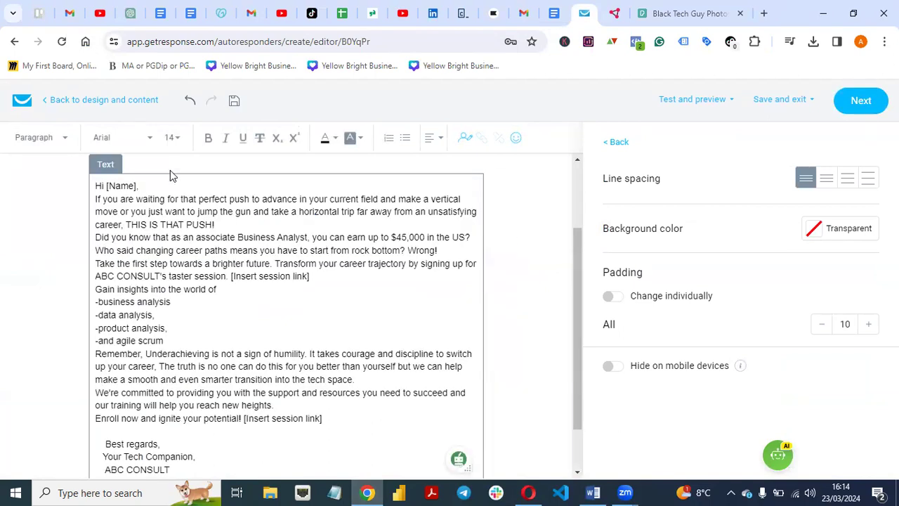
# Insert blank lines after the greeting, the "THIS IS THAT PUSH!" paragraph and the taster session paragraph, keeping its session link placeholder inline
pyautogui.press('Return')
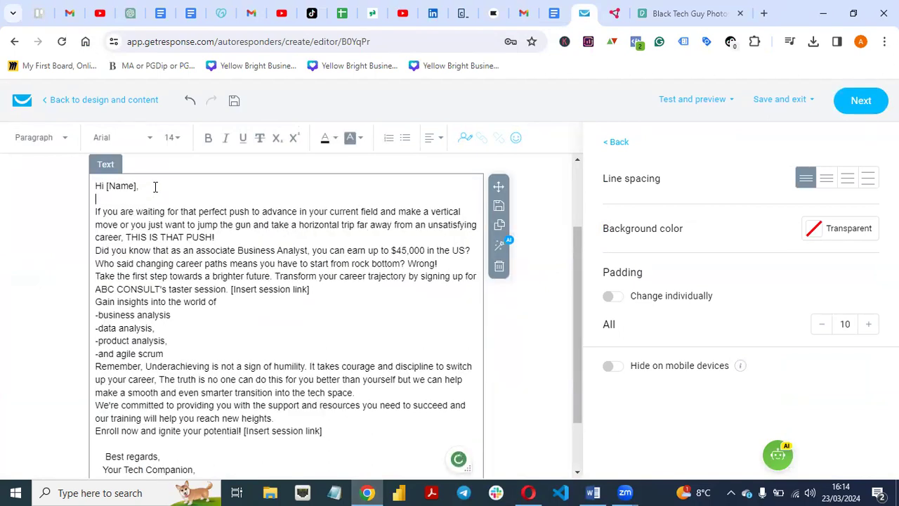
pyautogui.press('Return')
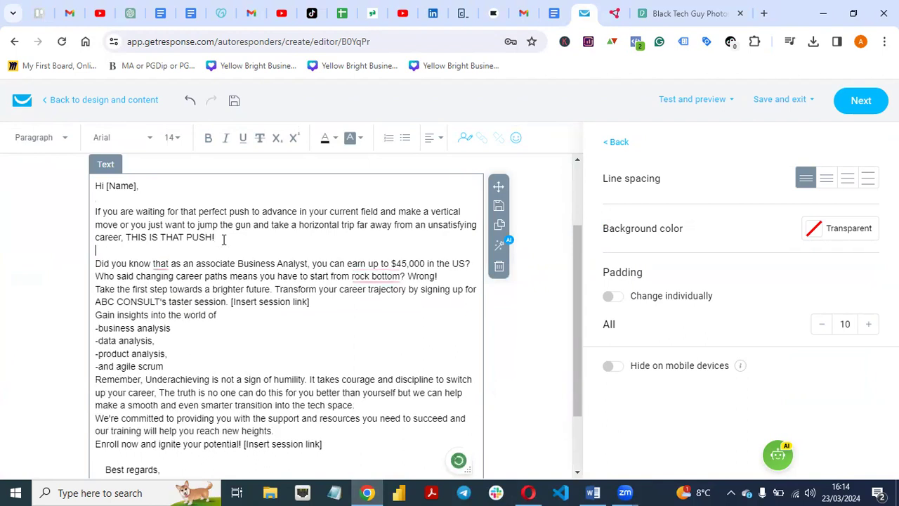
pyautogui.click(229, 301)
pyautogui.press('Return')
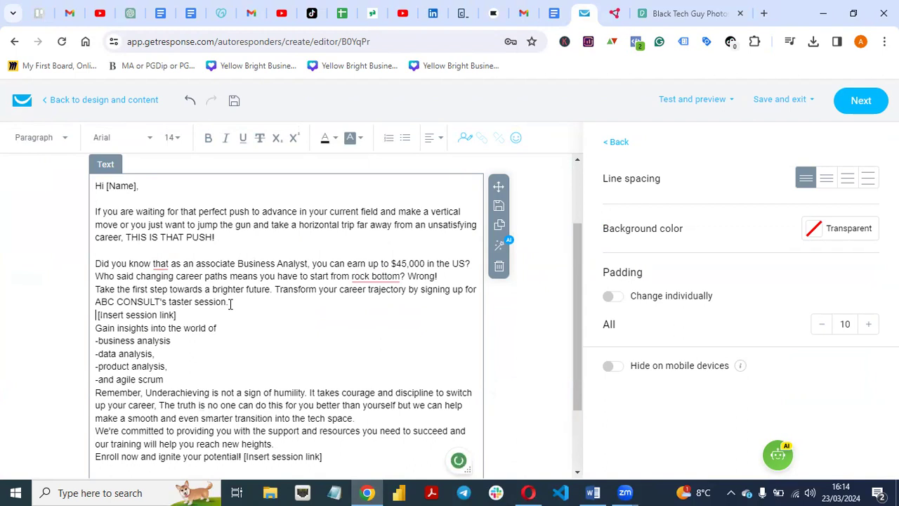
pyautogui.press('BackSpace')
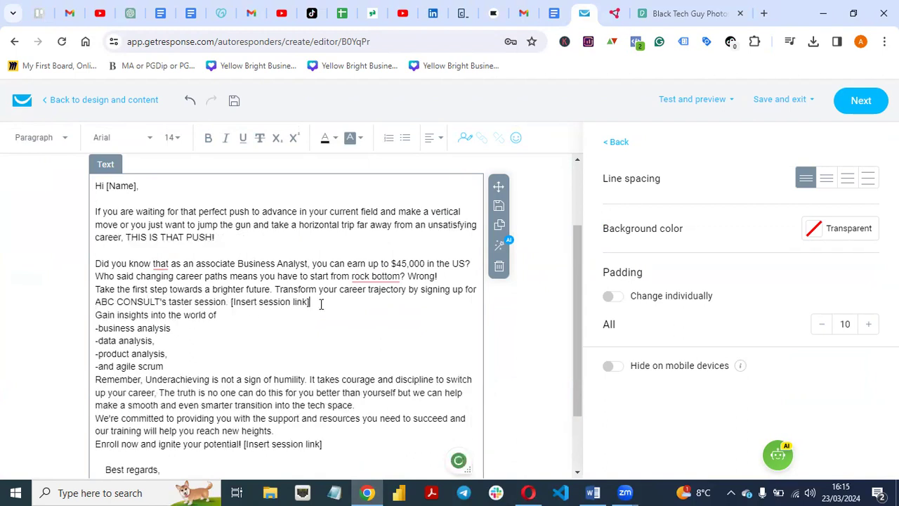
pyautogui.click(321, 304)
pyautogui.press('Return')
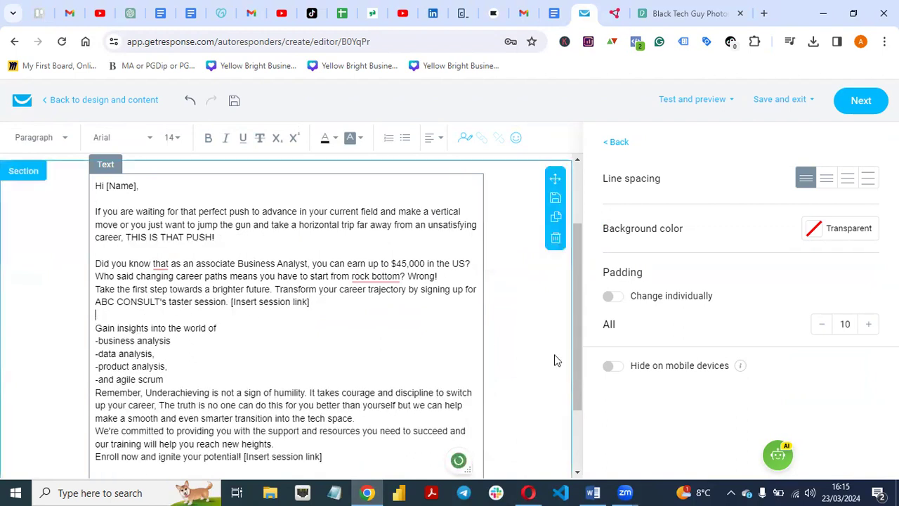
# Insert blank lines after the "agile scrum" item, the "tech space" paragraph and the "new heights" paragraph
pyautogui.moveTo(577, 316); pyautogui.dragTo(575, 353)
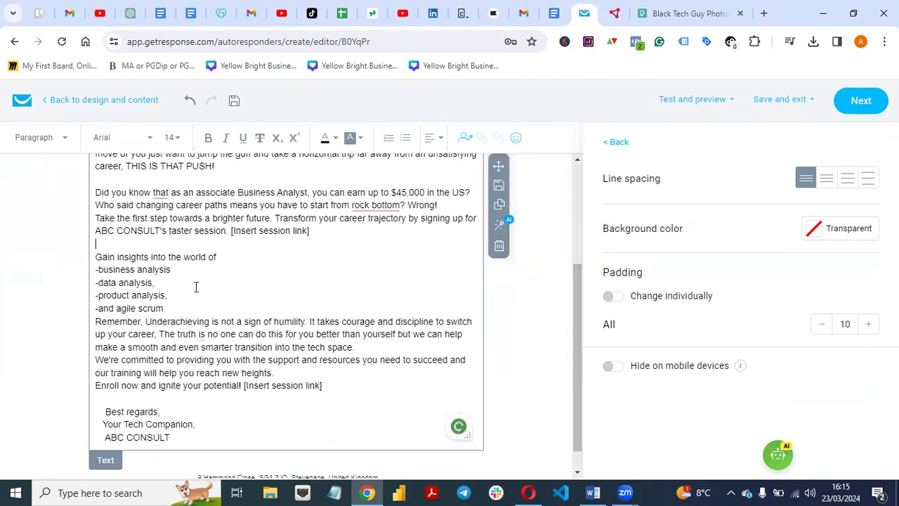
pyautogui.click(176, 310)
pyautogui.press('Return')
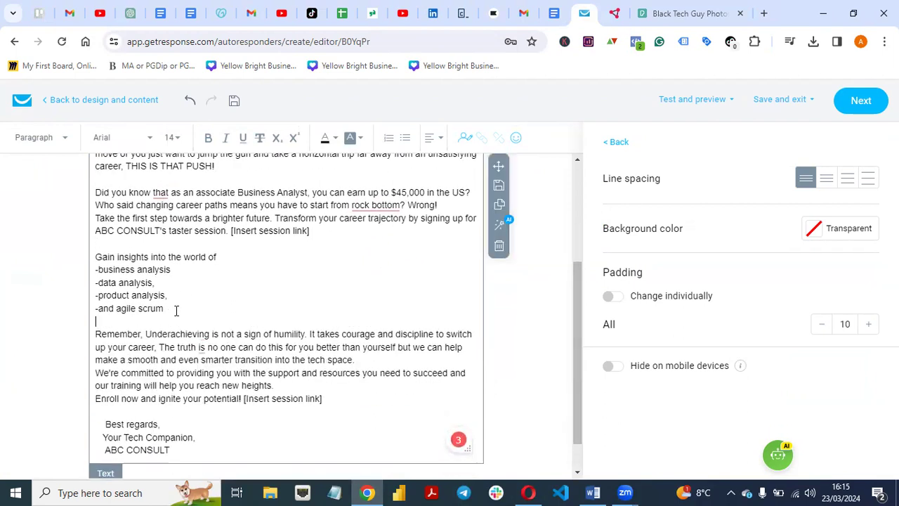
pyautogui.click(365, 358)
pyautogui.press('Return')
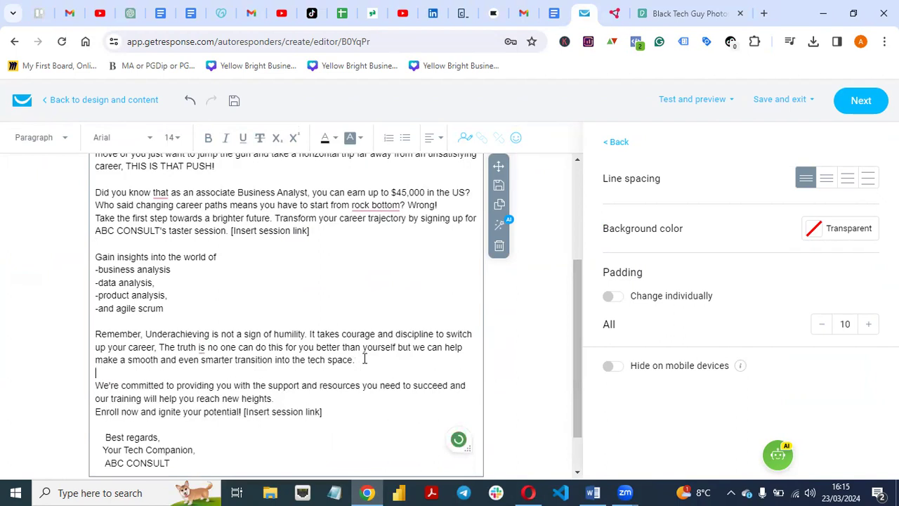
pyautogui.click(296, 403)
pyautogui.press('Return')
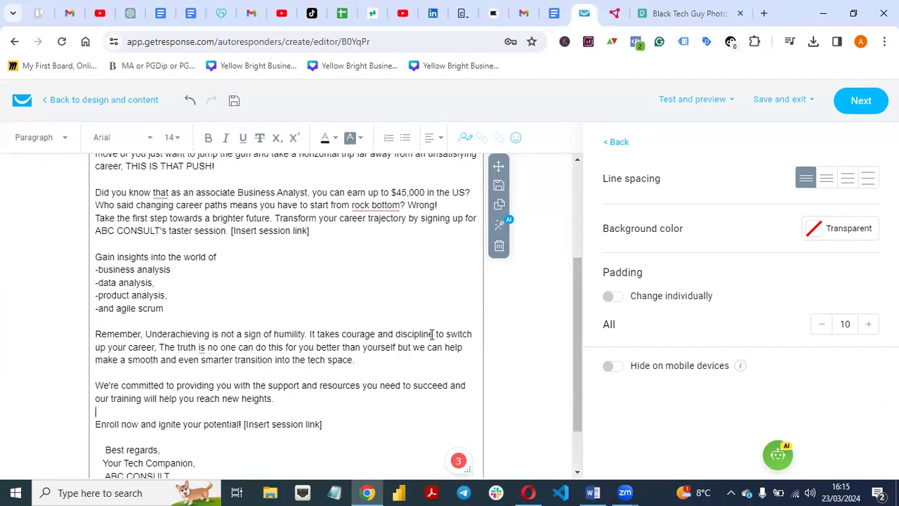
# Add a space after the dash before "business analysis", undoing the automatic bullet formatting
pyautogui.click(617, 142)
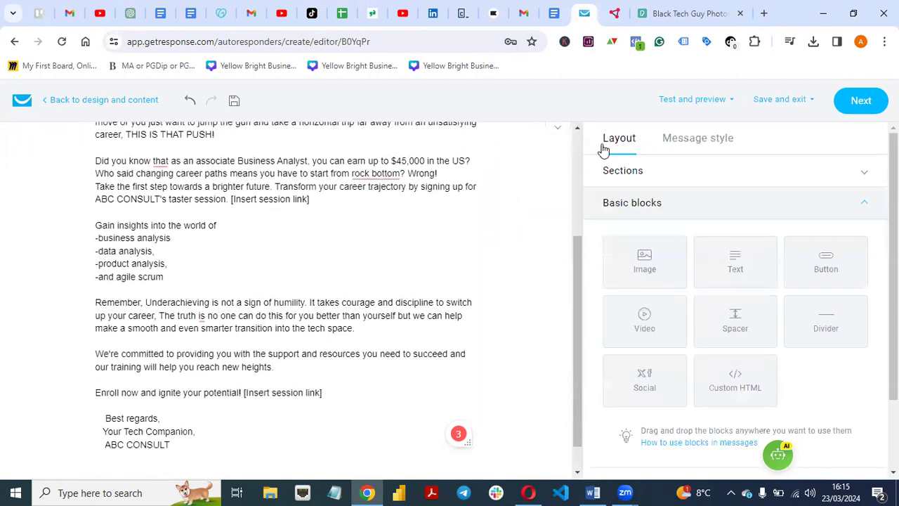
pyautogui.click(97, 238)
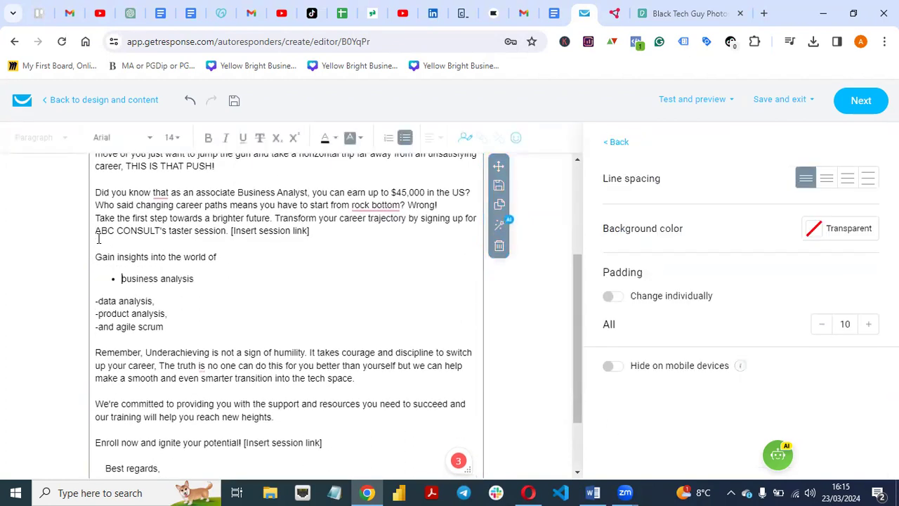
pyautogui.hotkey('ctrl', 'z')
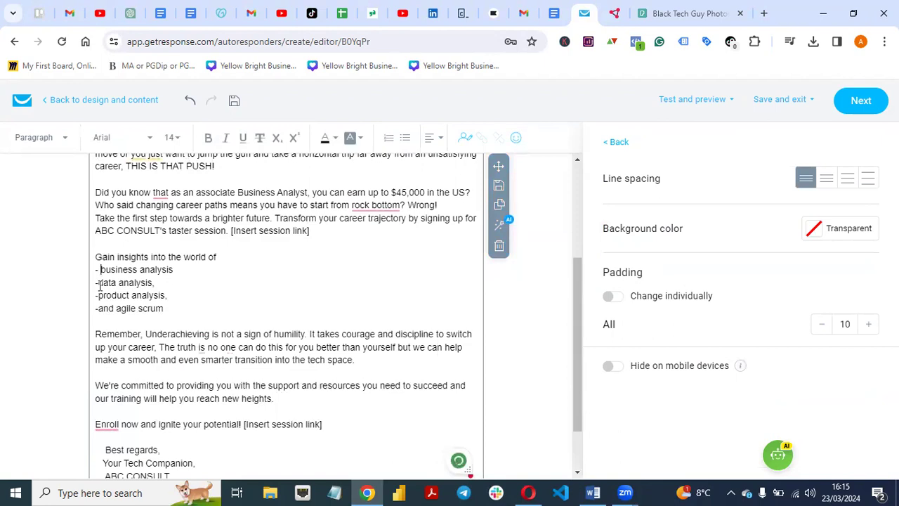
pyautogui.click(99, 285)
pyautogui.click(100, 312)
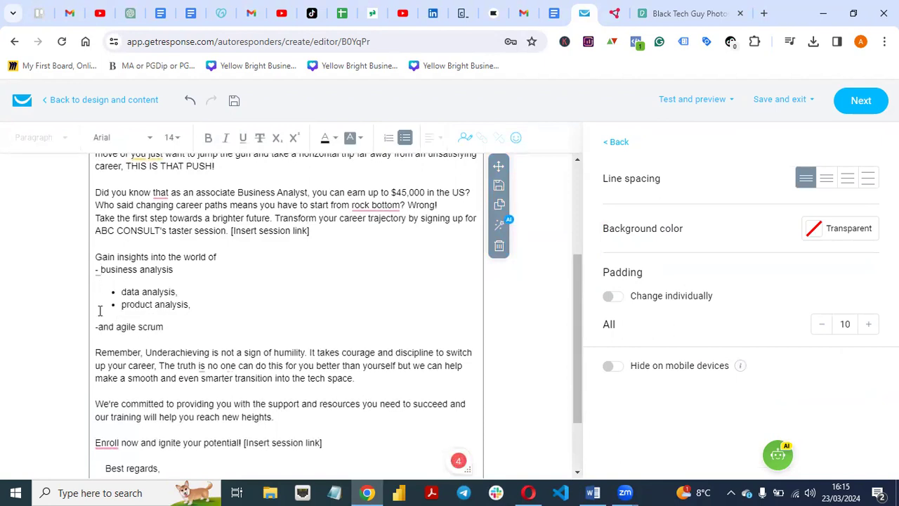
pyautogui.click(99, 271)
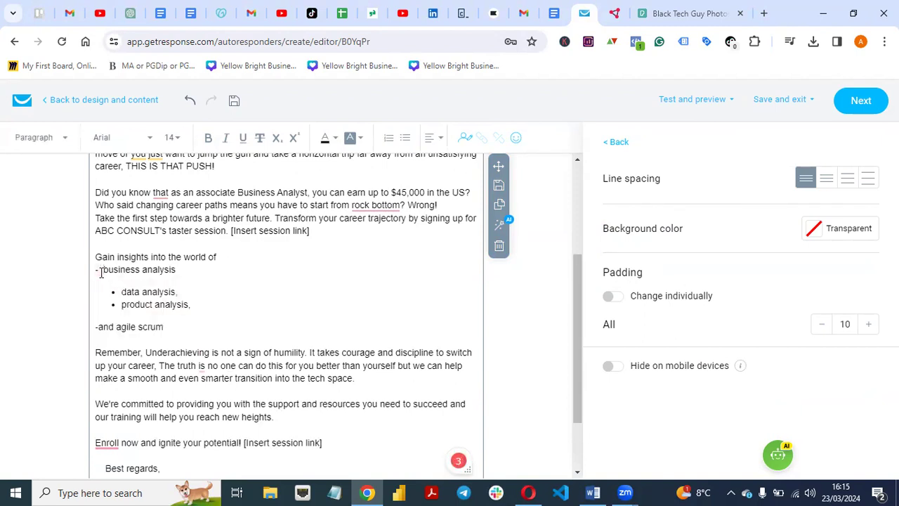
pyautogui.hotkey('ctrl', 'z')
pyautogui.hotkey('ctrl', 'z')
pyautogui.hotkey('ctrl', 'z')
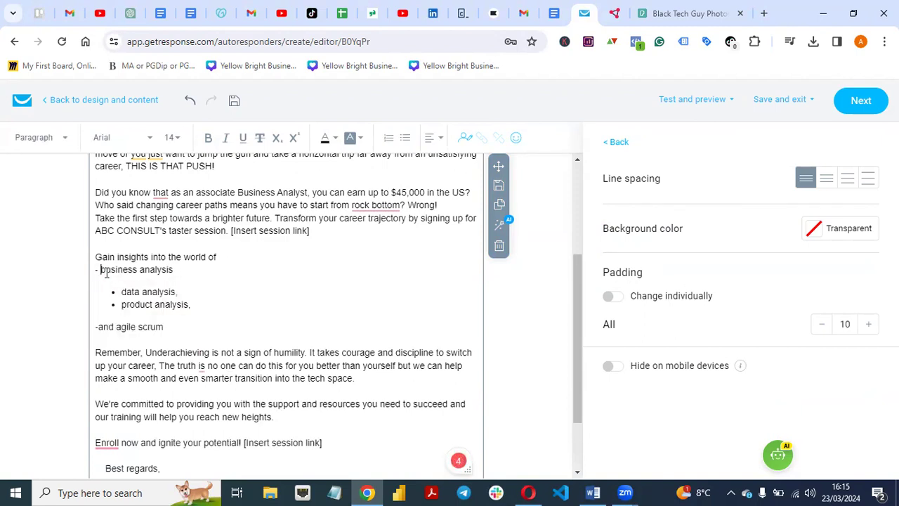
pyautogui.hotkey('ctrl', 'z')
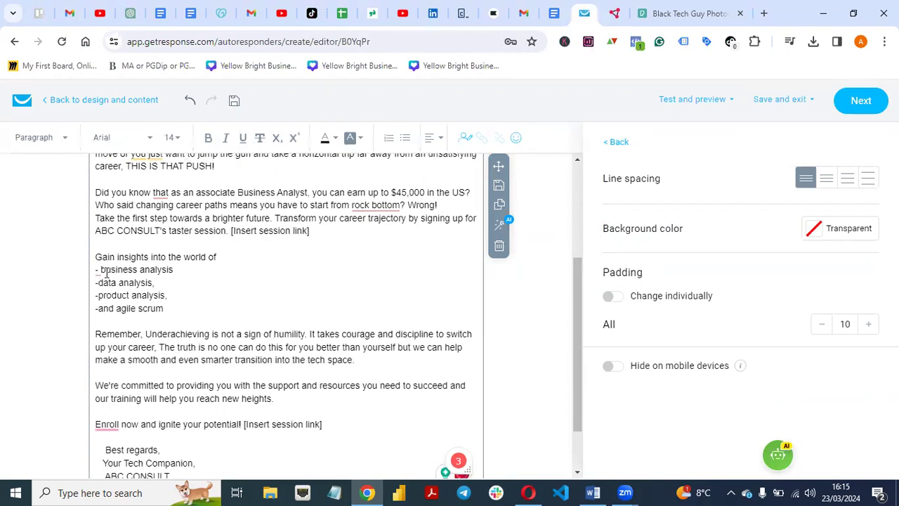
# Space the dash before "data analysis," without bullet formatting and shorten the last list item to "- agile scrum" by removing "and"
pyautogui.hotkey('ctrl', 'z')
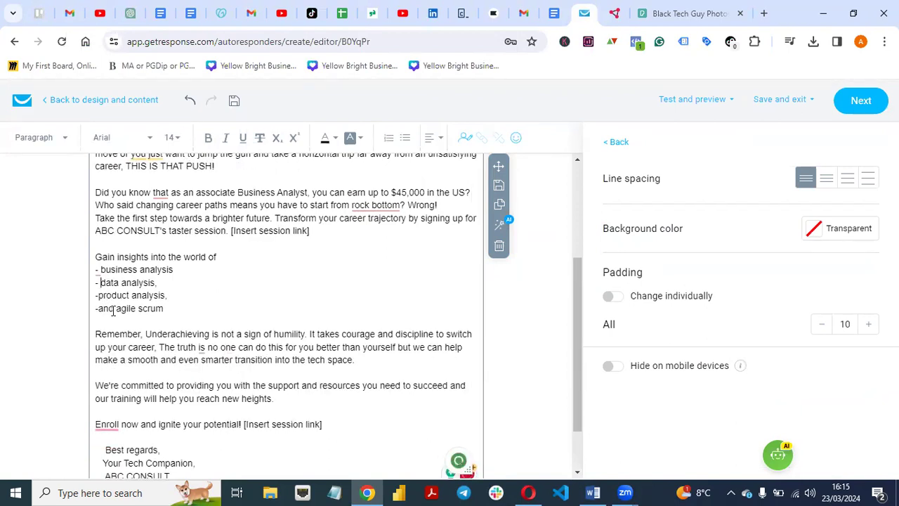
pyautogui.click(115, 309)
pyautogui.press('BackSpace')
pyautogui.press('BackSpace')
pyautogui.press('BackSpace')
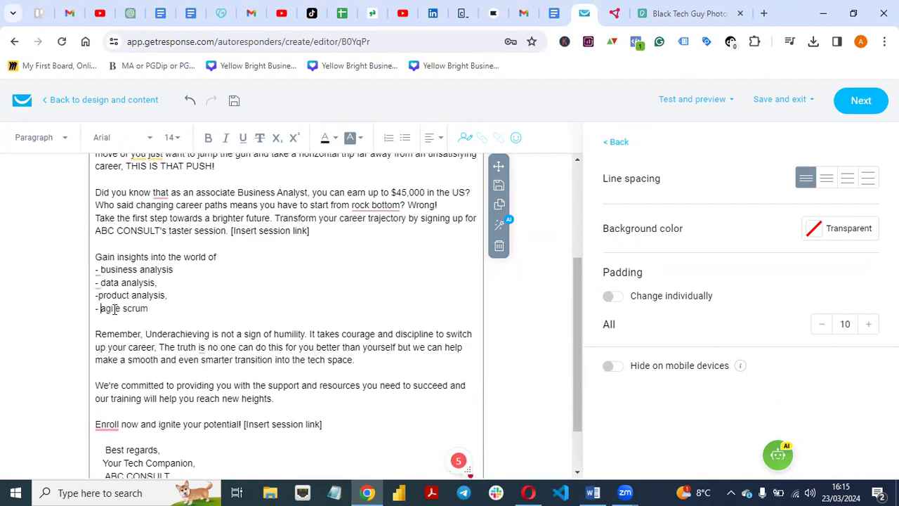
# Change the last list item to "-Agile scrum", removing the space after its dash and capitalizing its first letter
pyautogui.press('BackSpace')
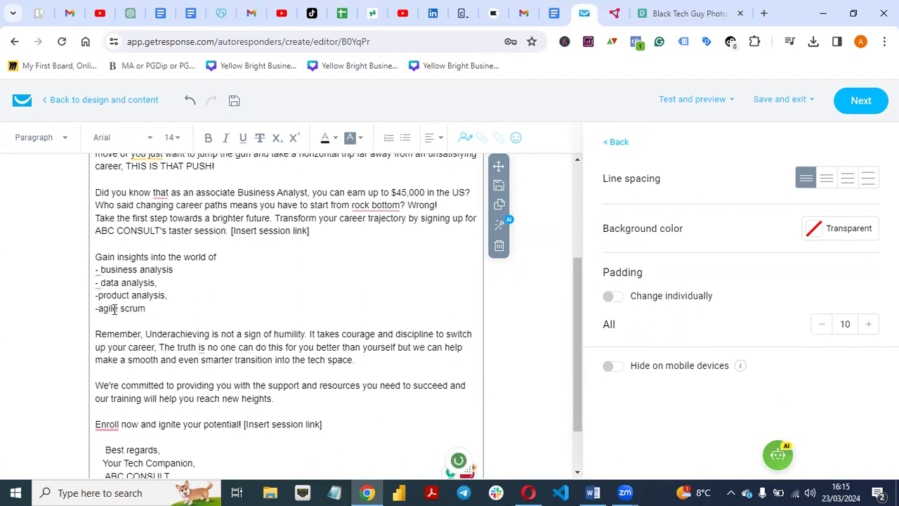
pyautogui.press('space')
pyautogui.hotkey('ctrl', 'z')
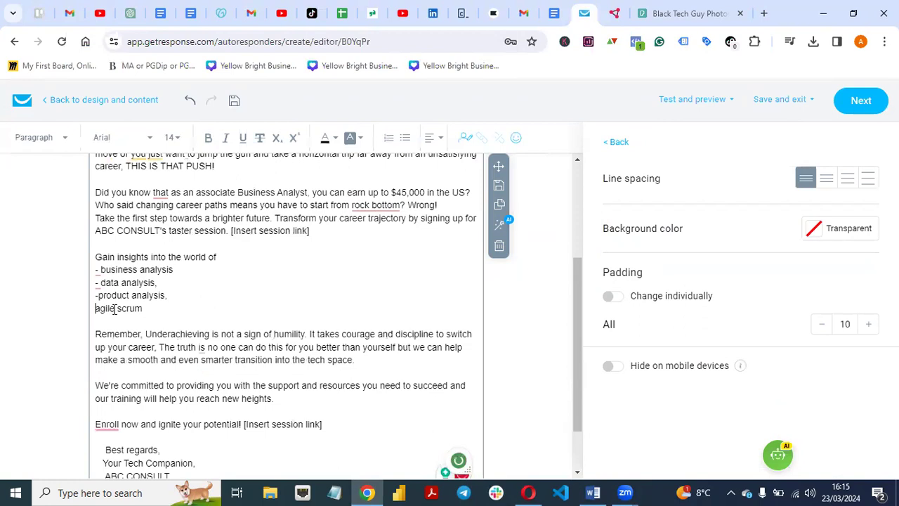
pyautogui.hotkey('ctrl', 'y')
pyautogui.hotkey('ctrl', 'z')
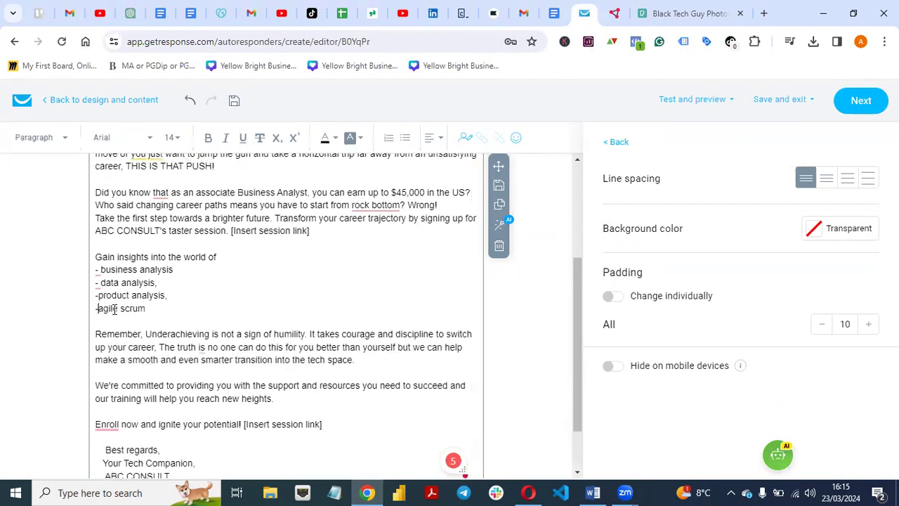
pyautogui.press('Delete')
pyautogui.write('A')
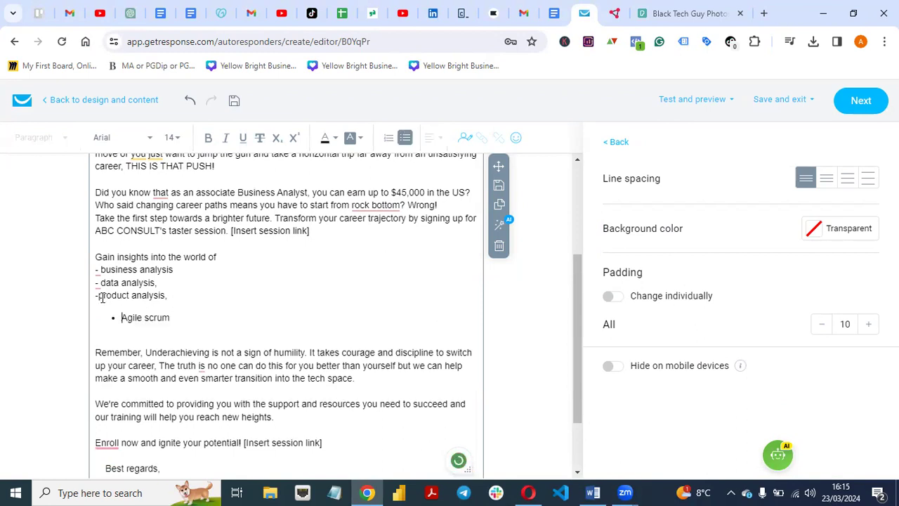
# Capitalize the third list item as "Product analysis," and turn it into a bulleted item
pyautogui.click(98, 294)
pyautogui.press('Delete')
pyautogui.press('Delete')
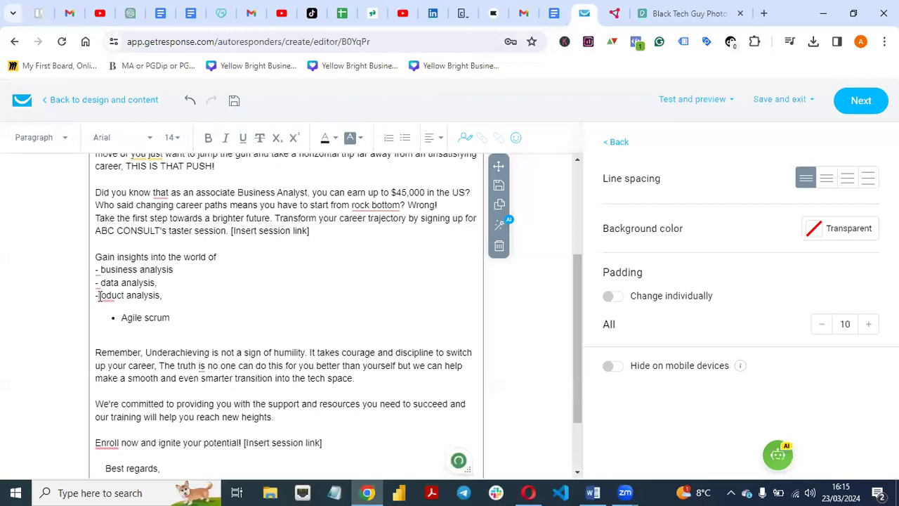
pyautogui.write('Pr')
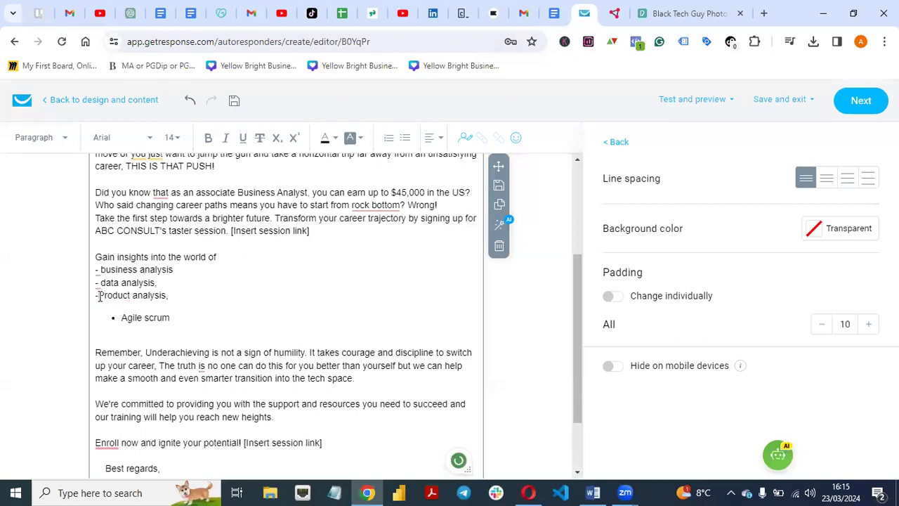
pyautogui.click(100, 296)
pyautogui.click(100, 282)
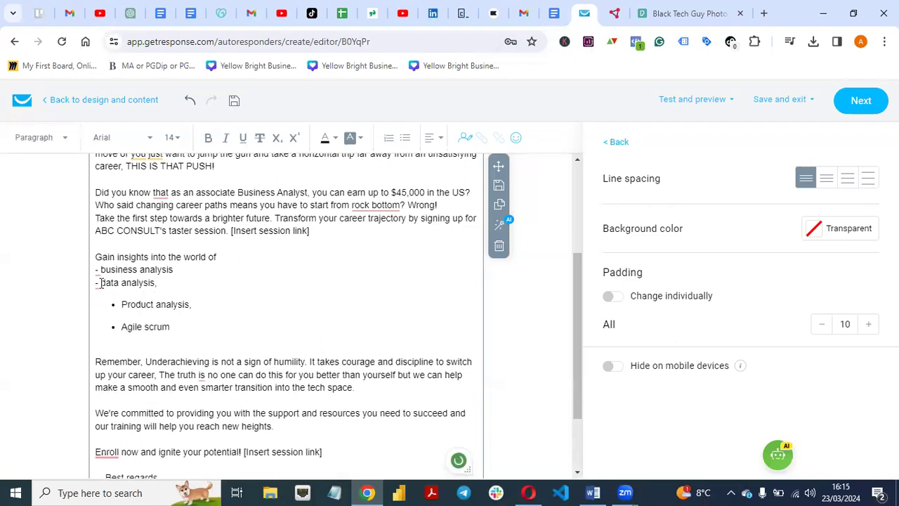
# Capitalize "Data analysis," and remove its leading dash, keeping it on its own line under "business analysis"
pyautogui.press('Delete')
pyautogui.write('D')
pyautogui.press('BackSpace')
pyautogui.press('BackSpace')
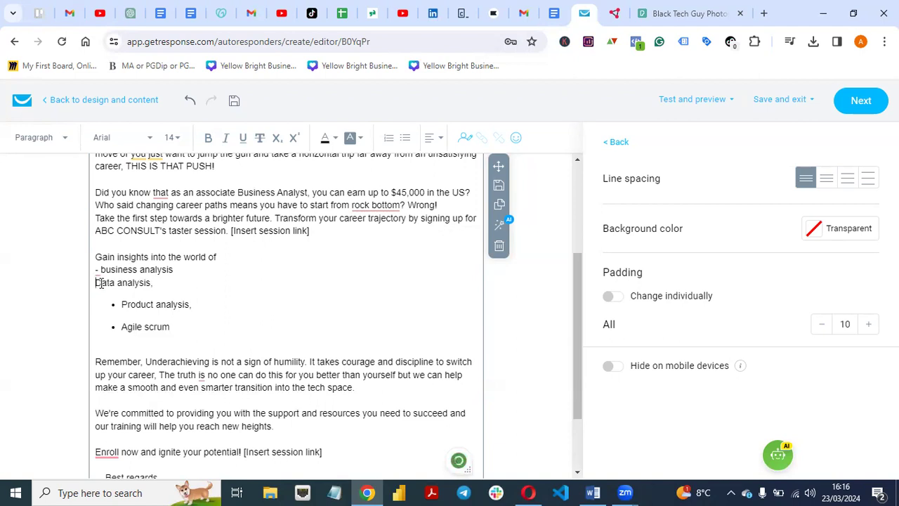
pyautogui.press('BackSpace')
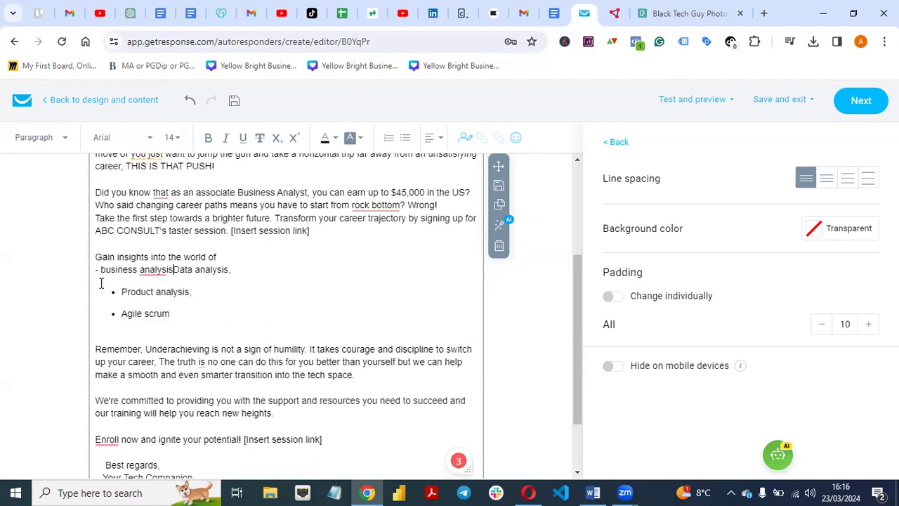
pyautogui.press('Return')
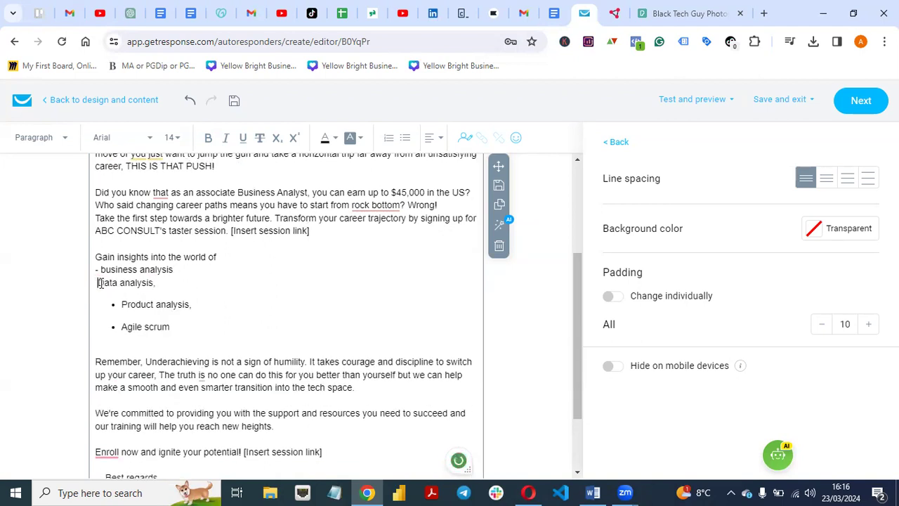
# Try to place "Data analysis," on an indented line with a blank line above it
pyautogui.press('BackSpace')
pyautogui.press('BackSpace')
pyautogui.press('BackSpace')
pyautogui.press('BackSpace')
pyautogui.press('BackSpace')
pyautogui.press('BackSpace')
pyautogui.press('BackSpace')
pyautogui.press('BackSpace')
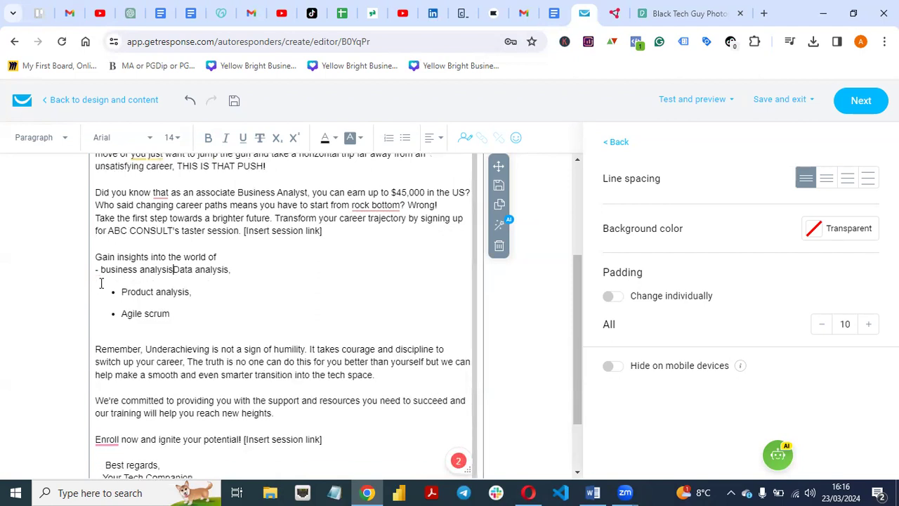
pyautogui.press('Return')
pyautogui.press('Return')
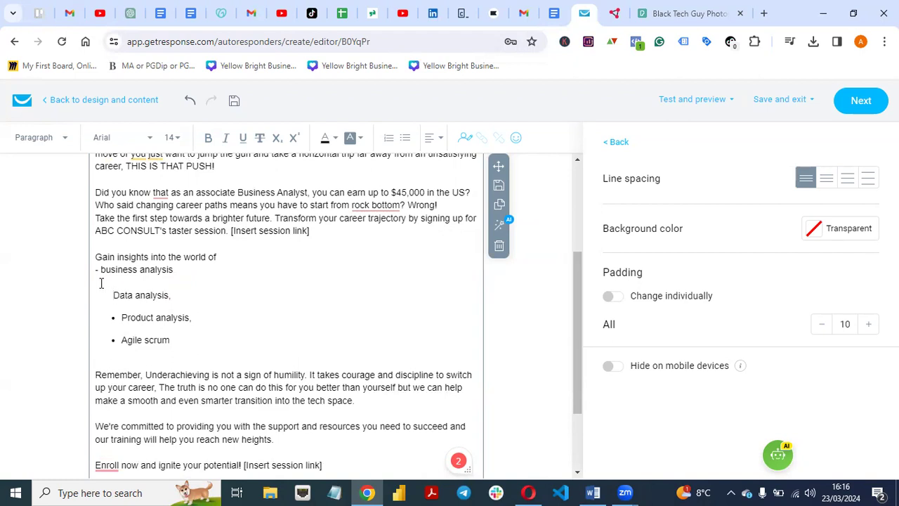
# Clear the indentation before "Data analysis," and indent it again to line up with the bulleted items below
pyautogui.press('BackSpace')
pyautogui.press('BackSpace')
pyautogui.press('BackSpace')
pyautogui.press('BackSpace')
pyautogui.press('BackSpace')
pyautogui.press('BackSpace')
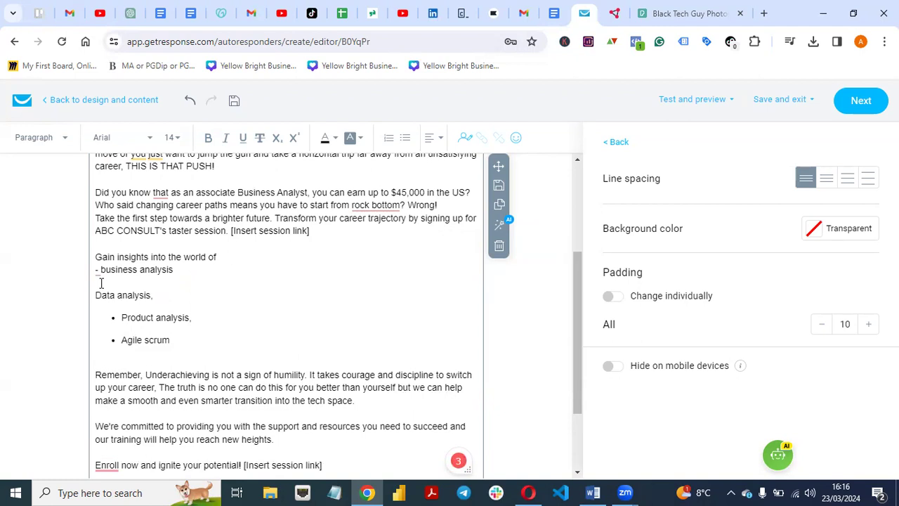
pyautogui.press('BackSpace')
pyautogui.press('BackSpace')
pyautogui.press('Return')
pyautogui.press('Return')
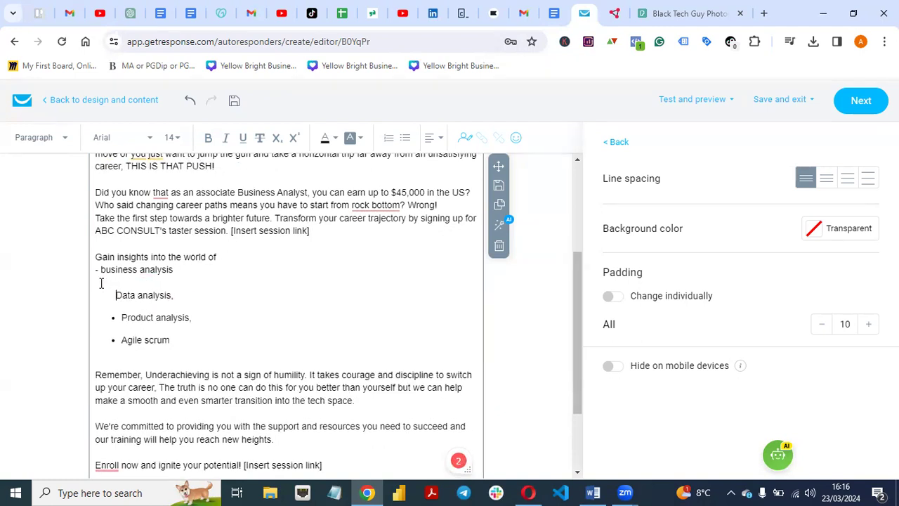
pyautogui.press('BackSpace')
pyautogui.press('BackSpace')
pyautogui.press('BackSpace')
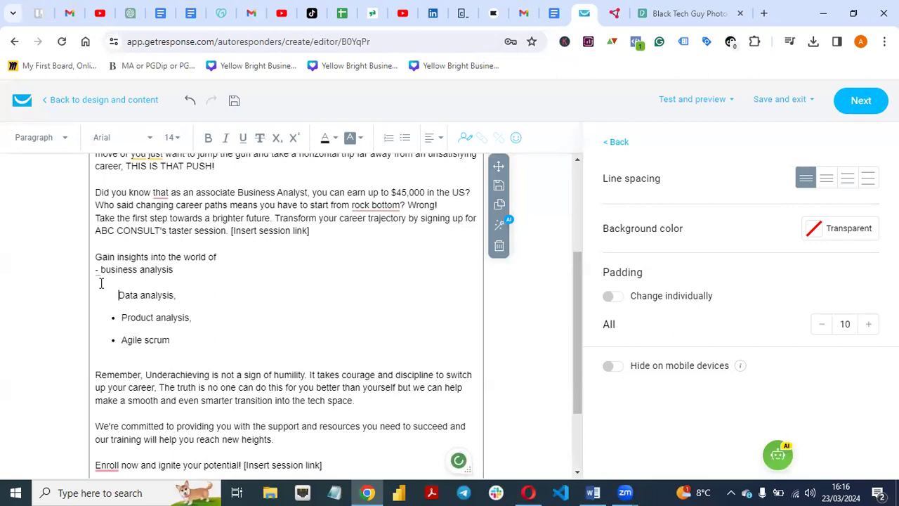
# Capitalize "Business analysis" and replace its leading dash with an indentation
pyautogui.click(102, 272)
pyautogui.press('Delete')
pyautogui.write('B')
pyautogui.press('Left')
pyautogui.press('BackSpace')
pyautogui.press('BackSpace')
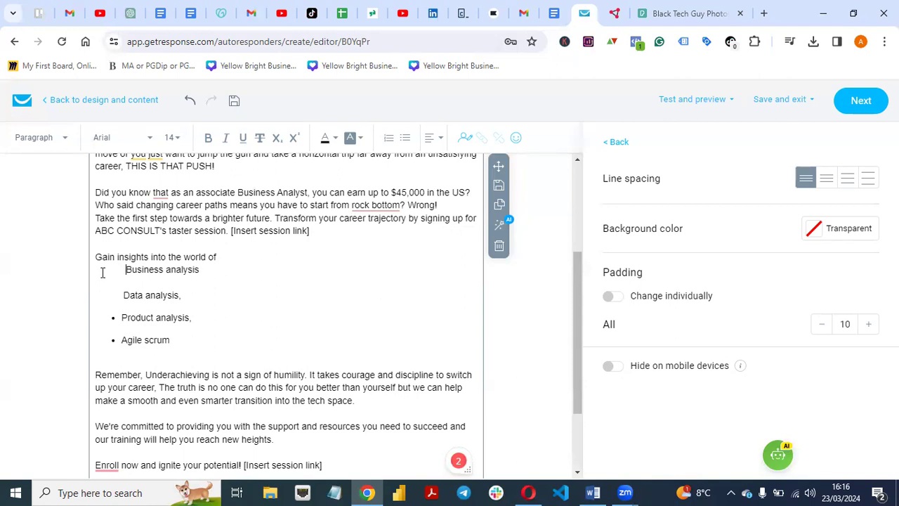
pyautogui.click(122, 321)
pyautogui.press('BackSpace')
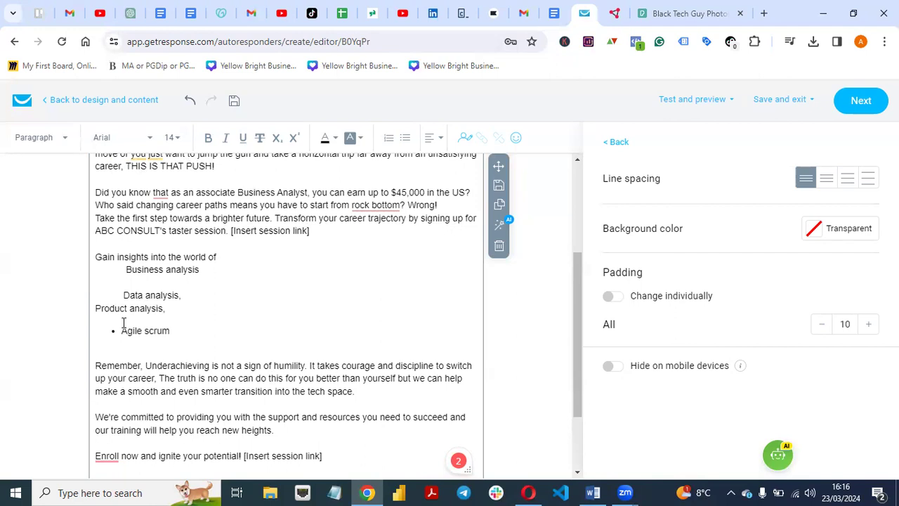
pyautogui.hotkey('ctrl', 'z')
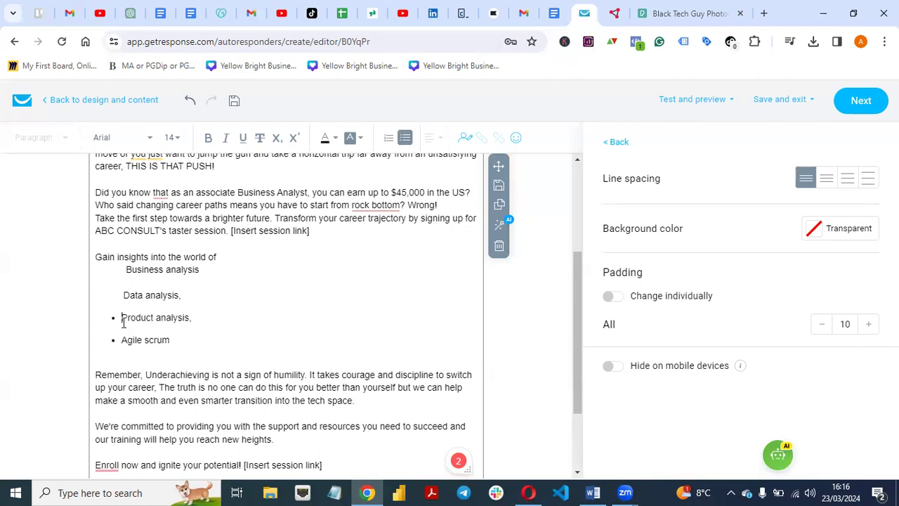
# Pull "Data analysis," up to the end of the "Business analysis" line and break it onto its own indented line again
pyautogui.click(122, 295)
pyautogui.press('BackSpace')
pyautogui.press('BackSpace')
pyautogui.press('BackSpace')
pyautogui.press('BackSpace')
pyautogui.press('BackSpace')
pyautogui.press('BackSpace')
pyautogui.press('BackSpace')
pyautogui.press('BackSpace')
pyautogui.press('BackSpace')
pyautogui.press('BackSpace')
pyautogui.press('BackSpace')
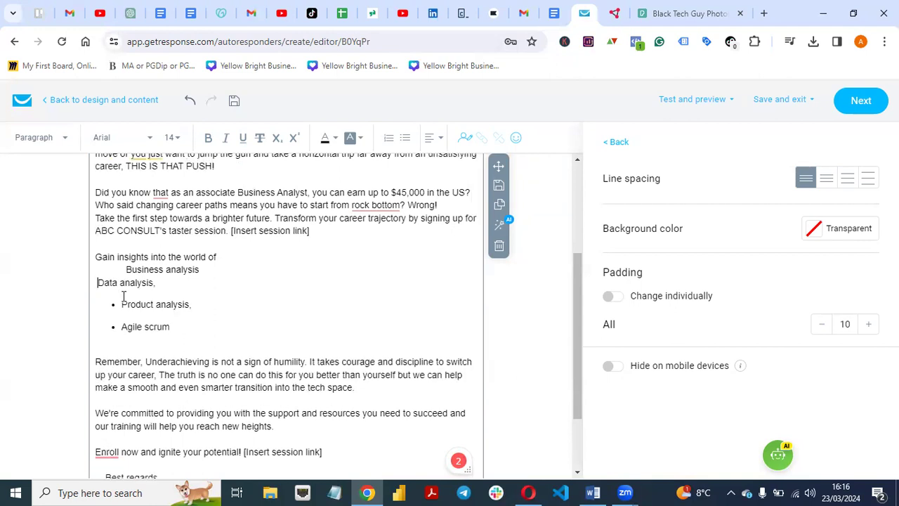
pyautogui.press('BackSpace')
pyautogui.press('BackSpace')
pyautogui.press('BackSpace')
pyautogui.press('BackSpace')
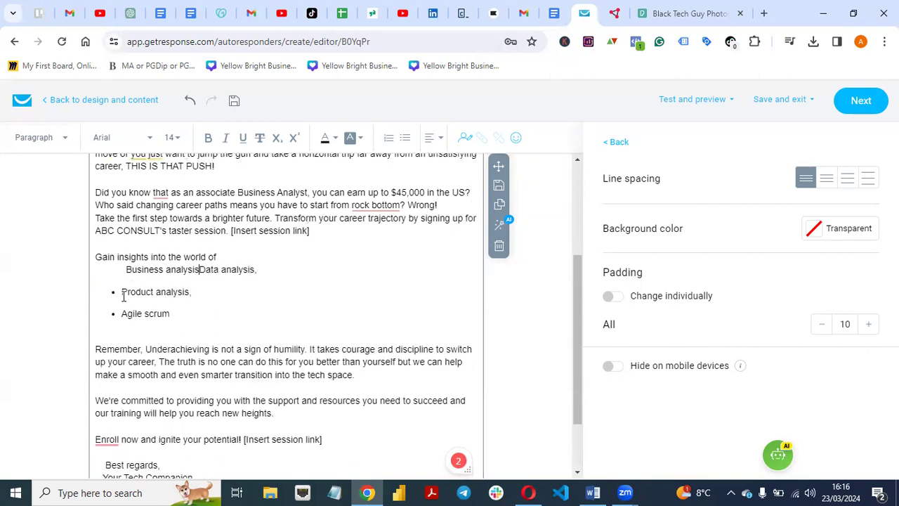
pyautogui.press('Return')
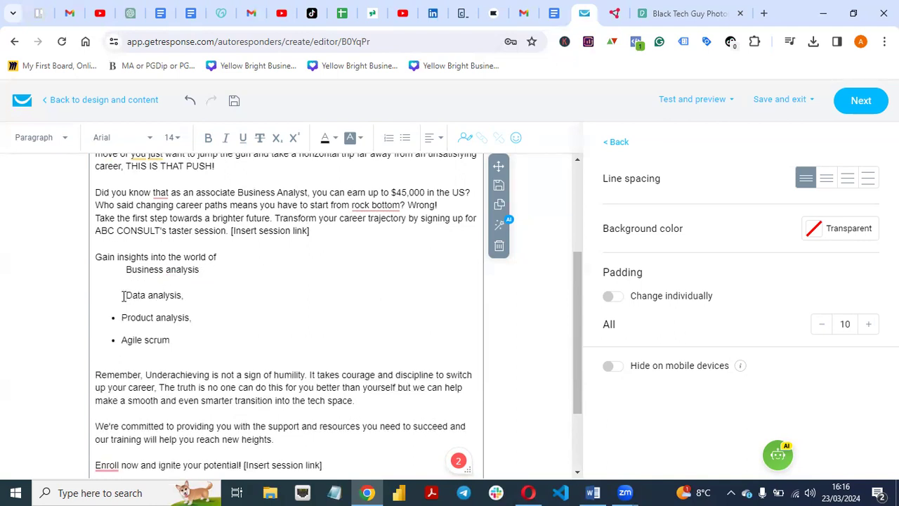
# Try to remove the blank line between "Business analysis" and "Data analysis," while keeping both aligned
pyautogui.press('BackSpace')
pyautogui.press('Return')
pyautogui.moveTo(578, 276); pyautogui.dragTo(576, 248)
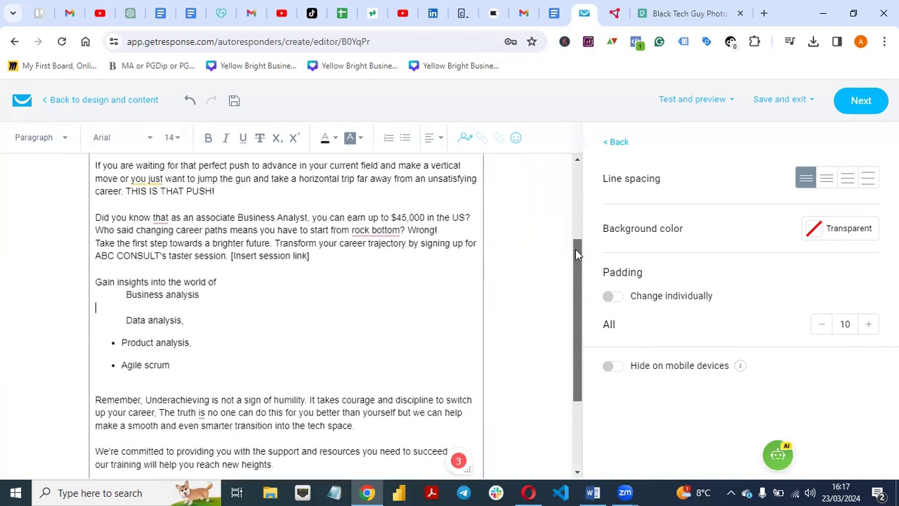
pyautogui.press('BackSpace')
pyautogui.press('Delete')
pyautogui.press('Return')
pyautogui.press('Return')
pyautogui.press('Tab')
# Undo the indentation, bullet and line-break changes until all four list items are plain dashed lines again
pyautogui.click(121, 374)
pyautogui.hotkey('ctrl', 'z')
pyautogui.hotkey('ctrl', 'z')
pyautogui.hotkey('ctrl', 'z')
pyautogui.hotkey('ctrl', 'z')
pyautogui.hotkey('ctrl', 'z')
pyautogui.hotkey('ctrl', 'z')
pyautogui.hotkey('ctrl', 'z')
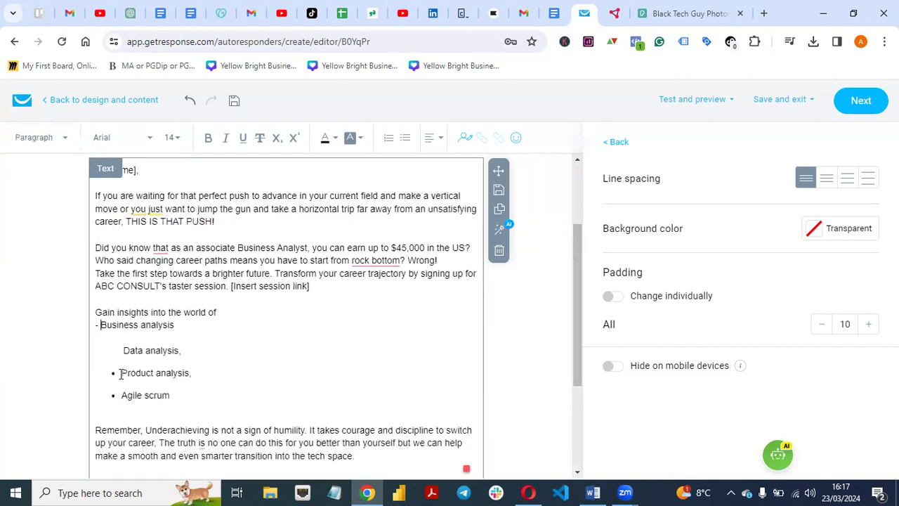
pyautogui.hotkey('ctrl', 'z')
pyautogui.hotkey('ctrl', 'z')
pyautogui.hotkey('ctrl', 'z')
pyautogui.hotkey('ctrl', 'z')
pyautogui.hotkey('ctrl', 'z')
pyautogui.hotkey('ctrl', 'z')
pyautogui.hotkey('ctrl', 'z')
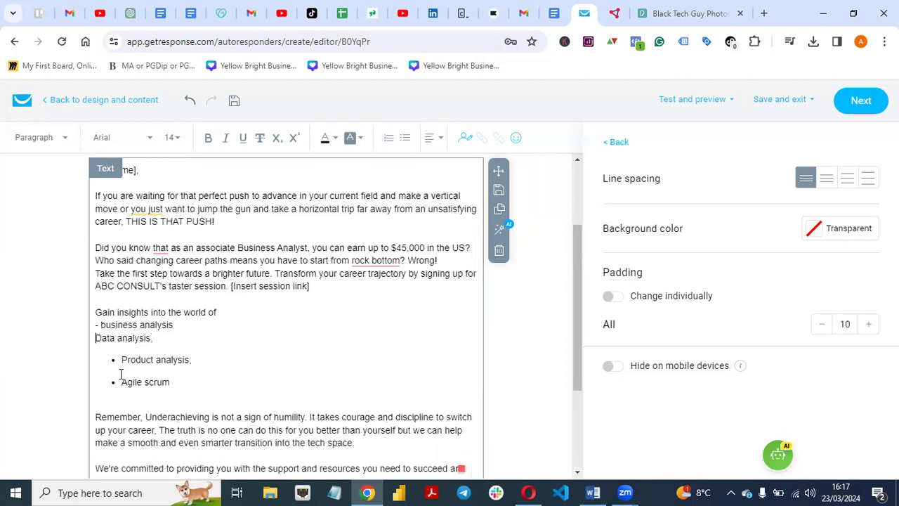
pyautogui.hotkey('ctrl', 'z')
pyautogui.hotkey('ctrl', 'z')
pyautogui.hotkey('ctrl', 'z')
pyautogui.hotkey('ctrl', 'z')
pyautogui.hotkey('ctrl', 'z')
pyautogui.hotkey('ctrl', 'z')
pyautogui.hotkey('ctrl', 'z')
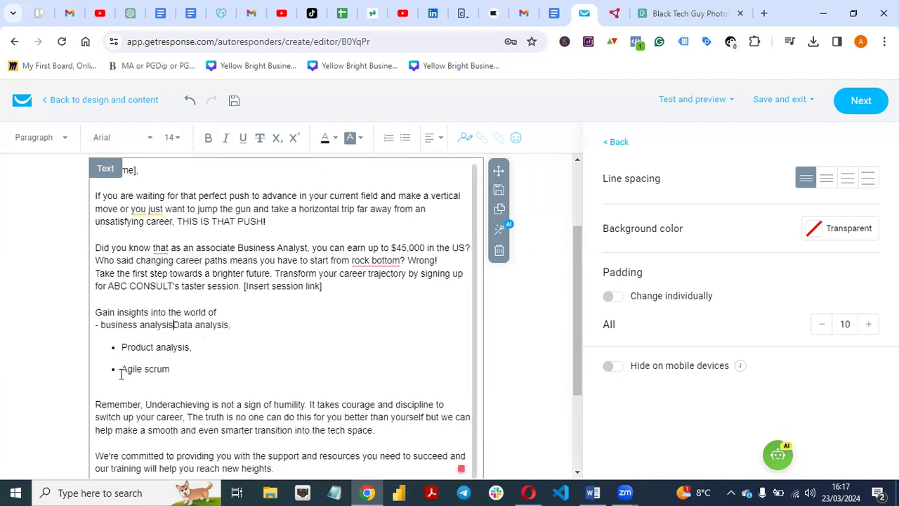
pyautogui.hotkey('ctrl', 'z')
pyautogui.hotkey('ctrl', 'z')
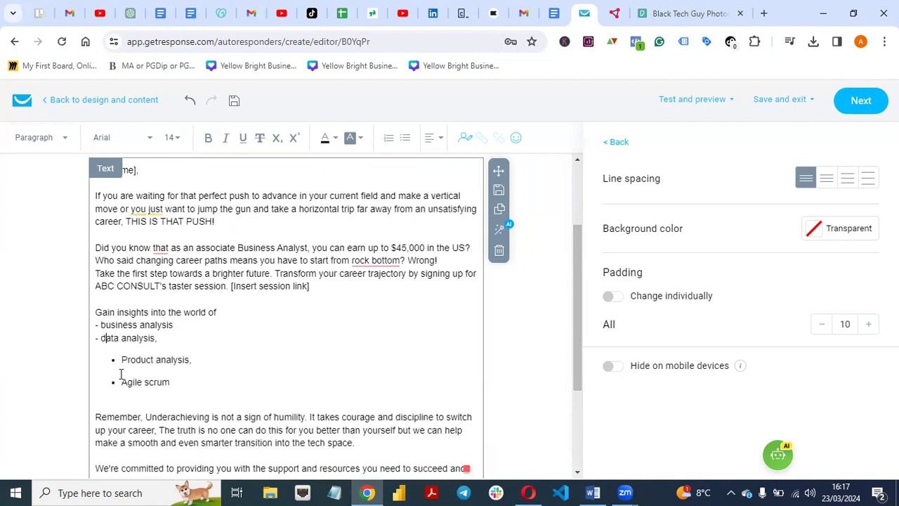
pyautogui.hotkey('ctrl', 'z')
pyautogui.press('Delete')
pyautogui.write('p')
pyautogui.hotkey('ctrl', 'z')
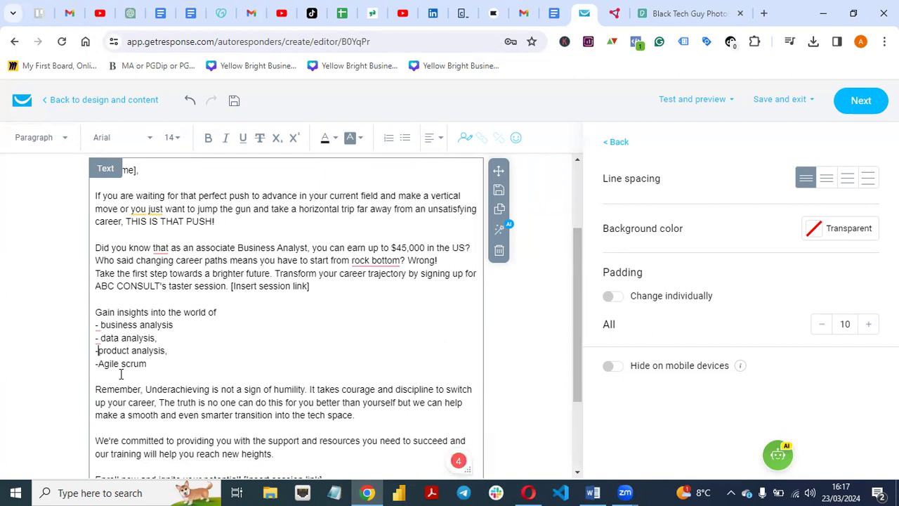
# Capitalize the first letters of "Product analysis,", "Data analysis," and "Business analysis" in the dashed list
pyautogui.hotkey('ctrl', 'z')
pyautogui.hotkey('ctrl', 'z')
pyautogui.hotkey('ctrl', 'z')
pyautogui.hotkey('ctrl', 'z')
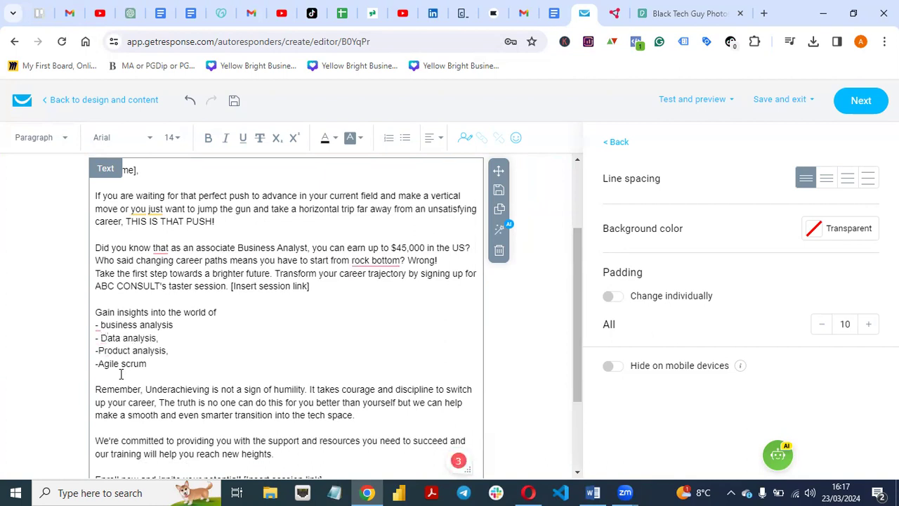
pyautogui.hotkey('ctrl', 'z')
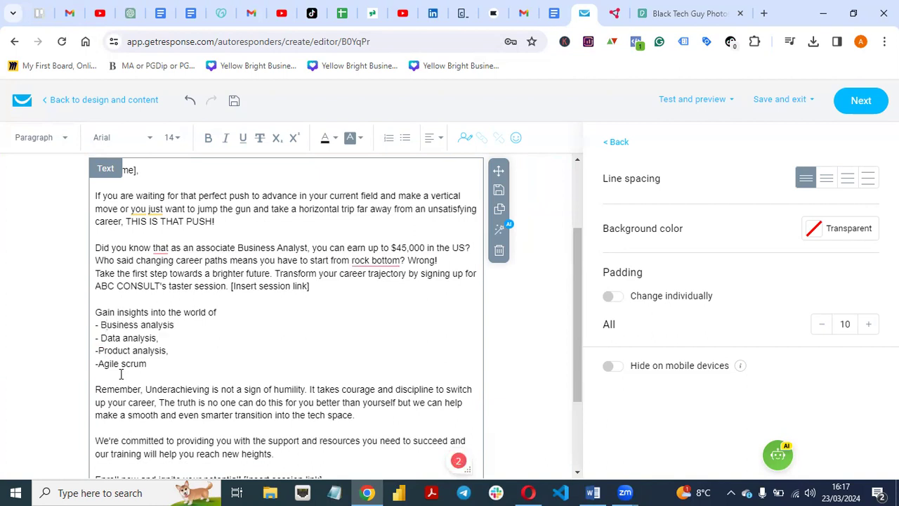
# Leave the text block's settings and add a Social block between the ABC CONSULT sign-off and the footer
pyautogui.scroll(-1, 588, 354)
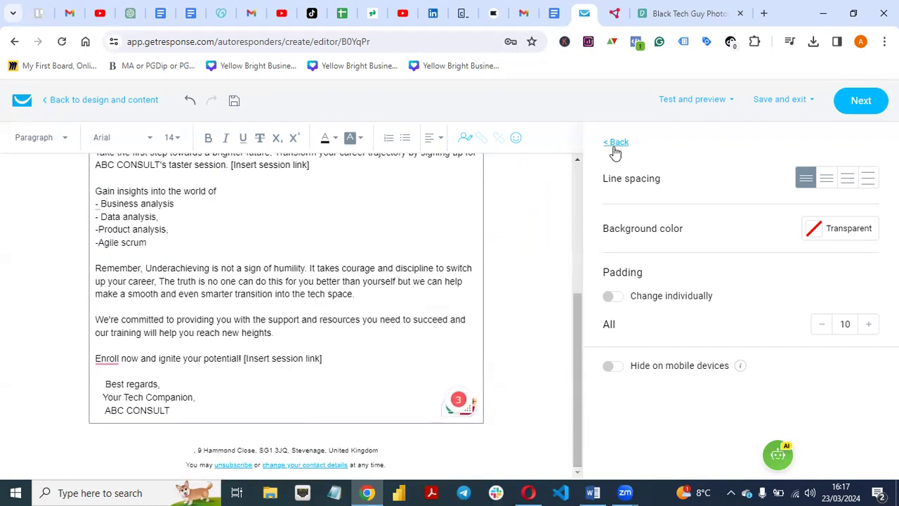
pyautogui.click(615, 152)
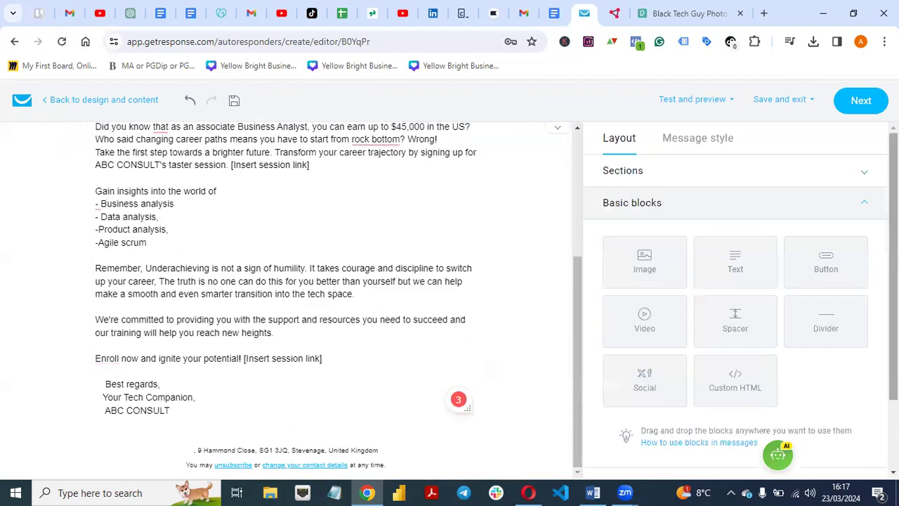
pyautogui.scroll(-2, 874, 211)
pyautogui.moveTo(652, 287); pyautogui.dragTo(245, 440)
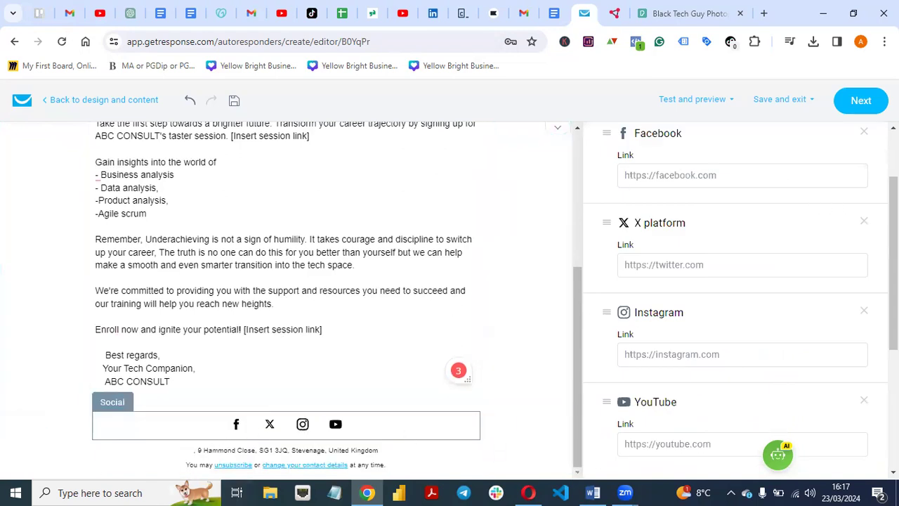
# Leave the social settings and add an empty Image block directly below the ABC CONSULT sign-off
pyautogui.scroll(3, 735, 294)
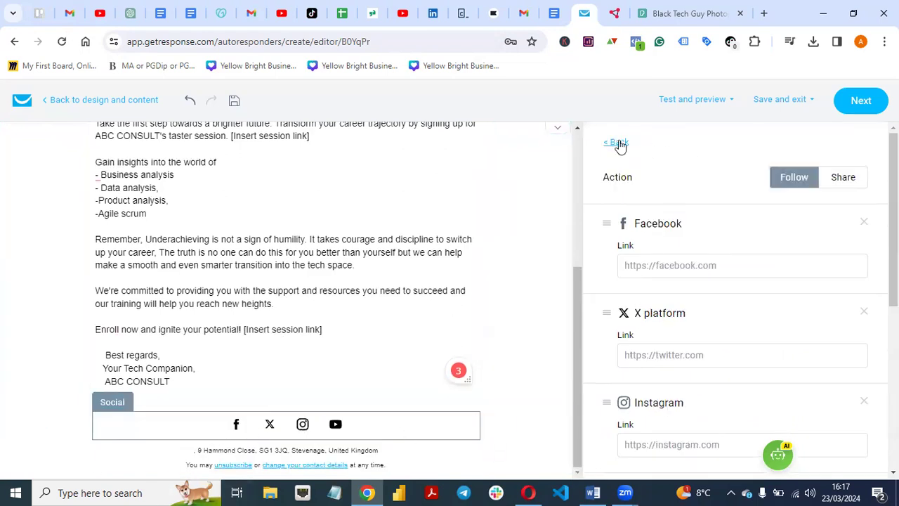
pyautogui.click(618, 142)
pyautogui.moveTo(644, 263)
pyautogui.mouseDown()
pyautogui.moveTo(326, 425)
pyautogui.moveTo(237, 403)
pyautogui.mouseUp()
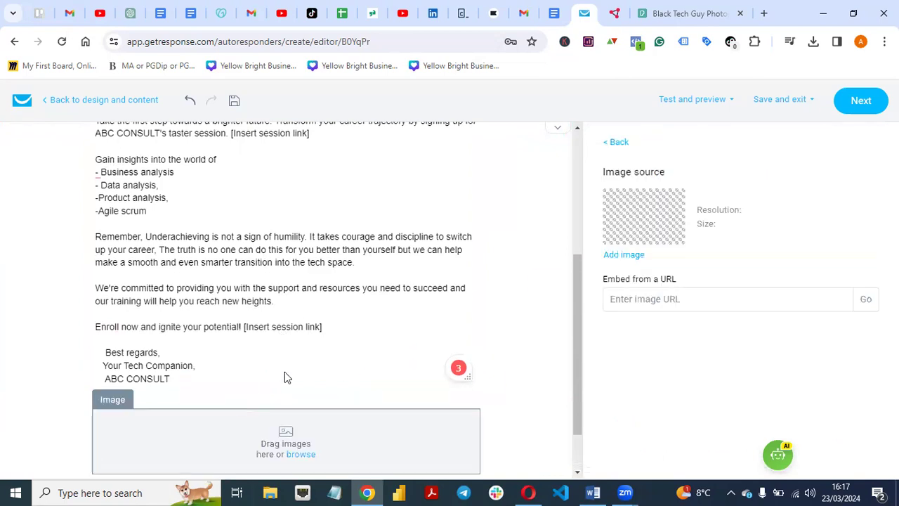
# Replace the [Name] placeholder in the email's greeting so it reads "Hi there,"
pyautogui.moveTo(583, 291); pyautogui.dragTo(572, 177)
pyautogui.click(133, 228)
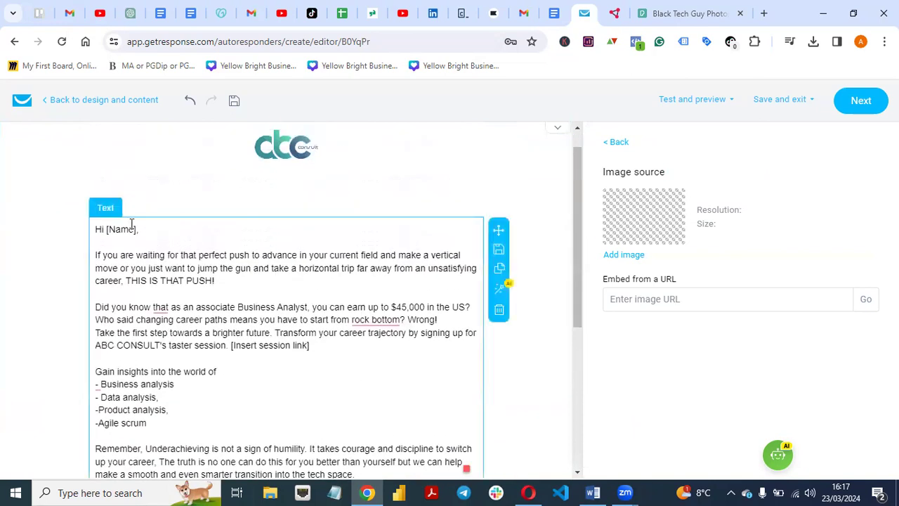
pyautogui.click(134, 228)
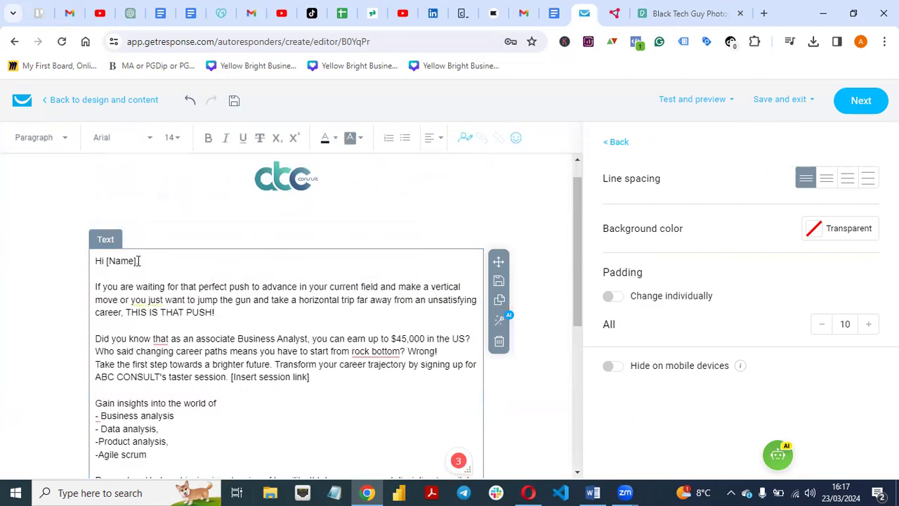
pyautogui.press('BackSpace')
pyautogui.press('BackSpace')
pyautogui.press('BackSpace')
pyautogui.press('BackSpace')
pyautogui.press('BackSpace')
pyautogui.press('BackSpace')
pyautogui.write('THERE,')
pyautogui.press('BackSpace')
pyautogui.press('BackSpace')
pyautogui.press('BackSpace')
pyautogui.press('BackSpace')
pyautogui.press('BackSpace')
pyautogui.press('BackSpace')
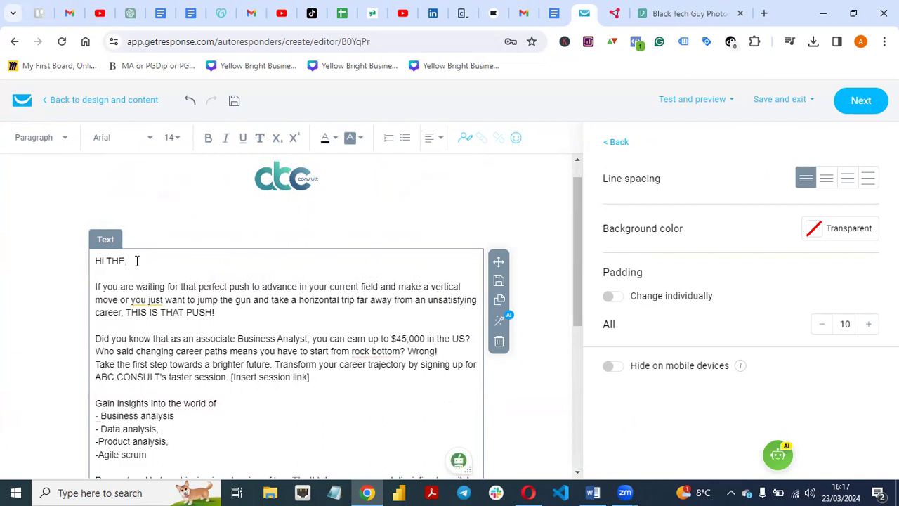
pyautogui.write('there')
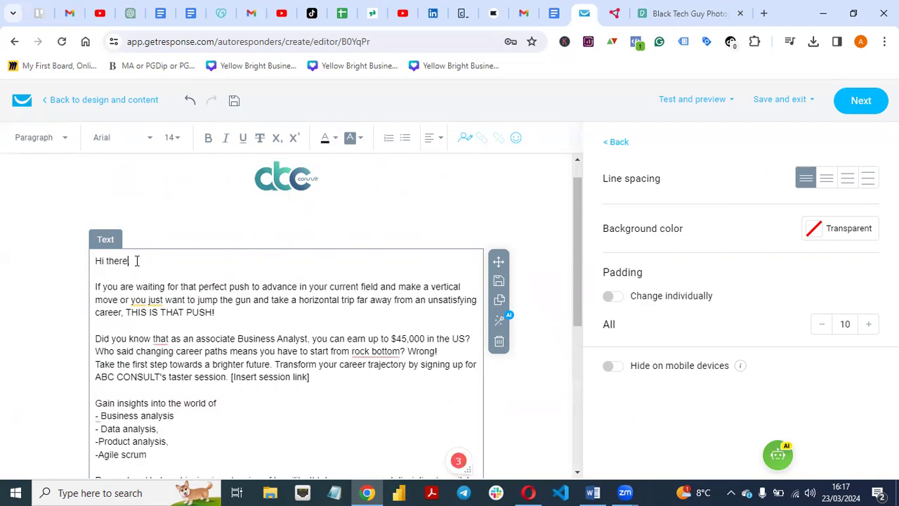
# Fill the empty image block below the sign-off with the stored photo of the man working on a laptop
pyautogui.moveTo(575, 205); pyautogui.dragTo(560, 353)
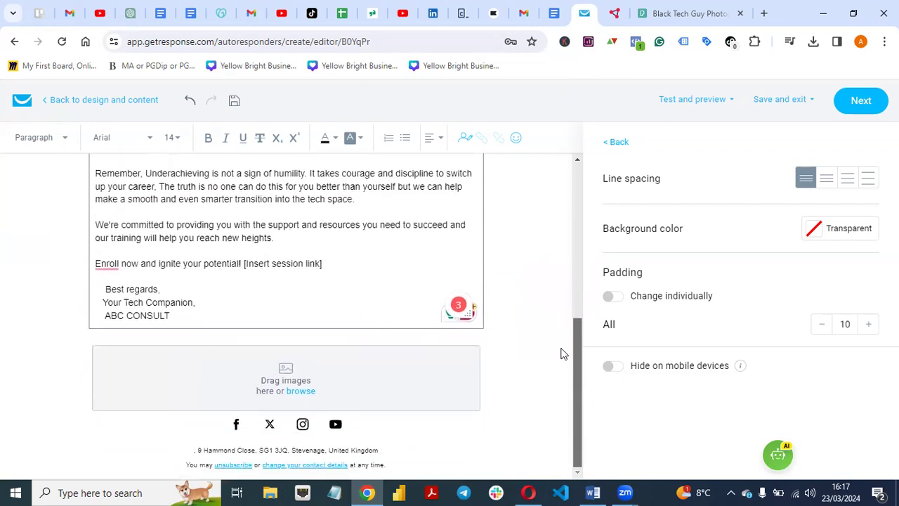
pyautogui.click(301, 391)
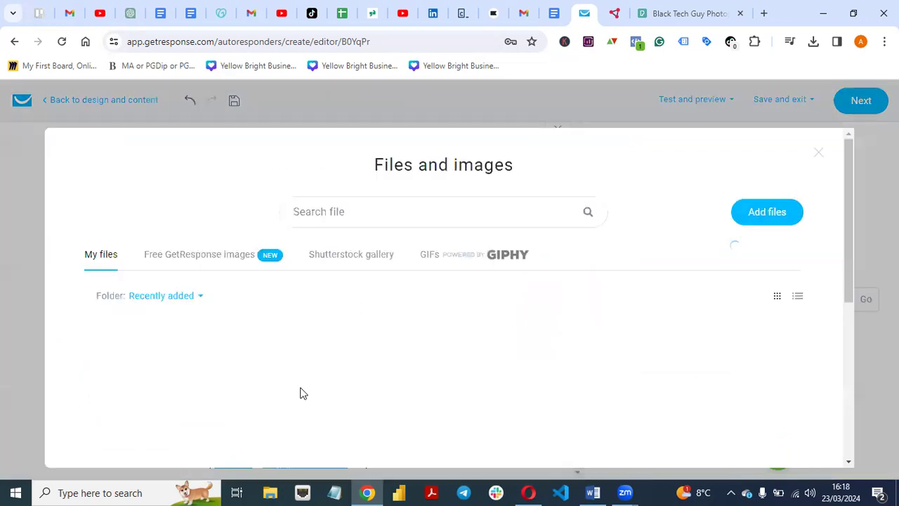
pyautogui.click(161, 398)
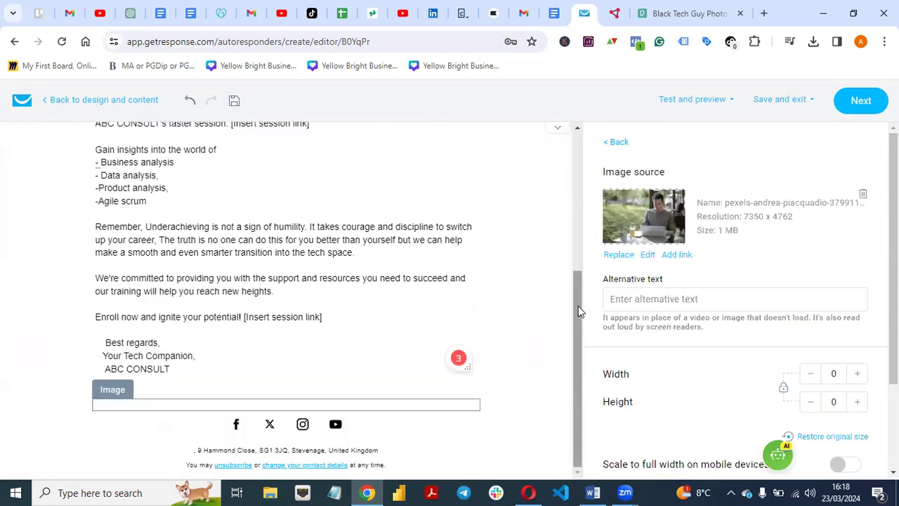
pyautogui.moveTo(578, 306); pyautogui.dragTo(580, 371)
pyautogui.moveTo(811, 382); pyautogui.dragTo(811, 383)
# Add a space after the dash before "Product analysis," and "Agile scrum", keeping both as plain dashed lines
pyautogui.moveTo(572, 354); pyautogui.dragTo(573, 207)
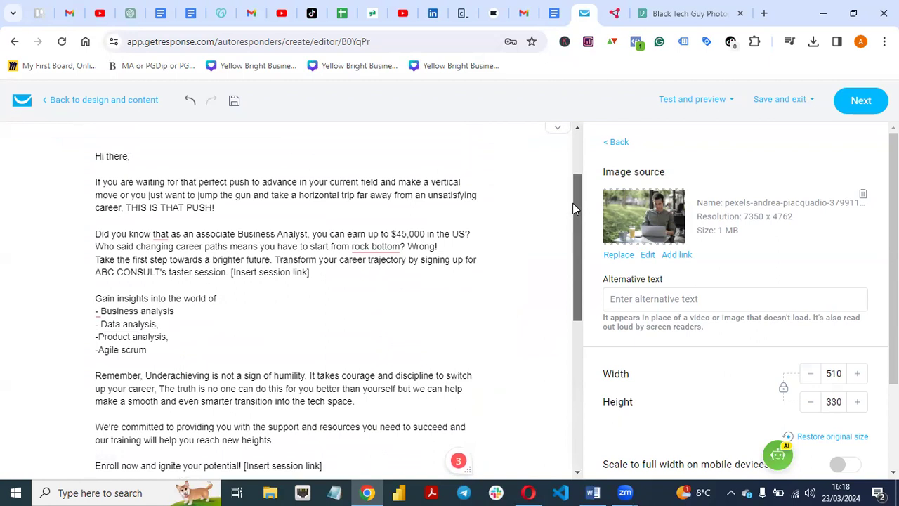
pyautogui.click(99, 335)
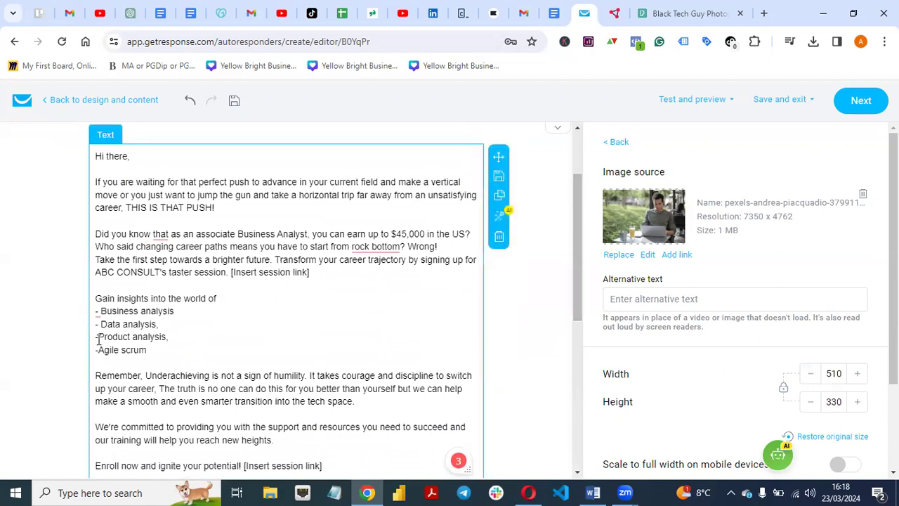
pyautogui.scroll(-4, 98, 339)
pyautogui.moveTo(580, 375); pyautogui.dragTo(573, 265)
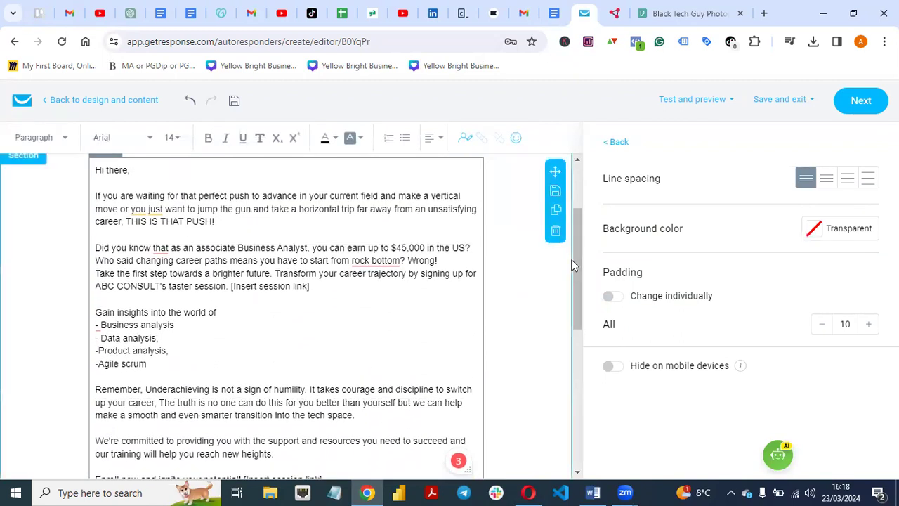
pyautogui.moveTo(380, 261)
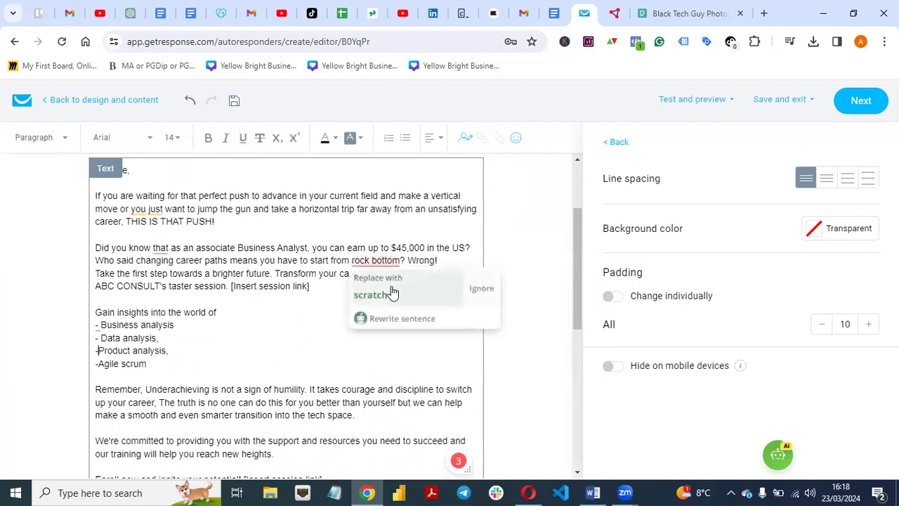
pyautogui.moveTo(574, 251)
pyautogui.mouseDown()
pyautogui.moveTo(572, 320)
pyautogui.moveTo(570, 307)
pyautogui.mouseUp()
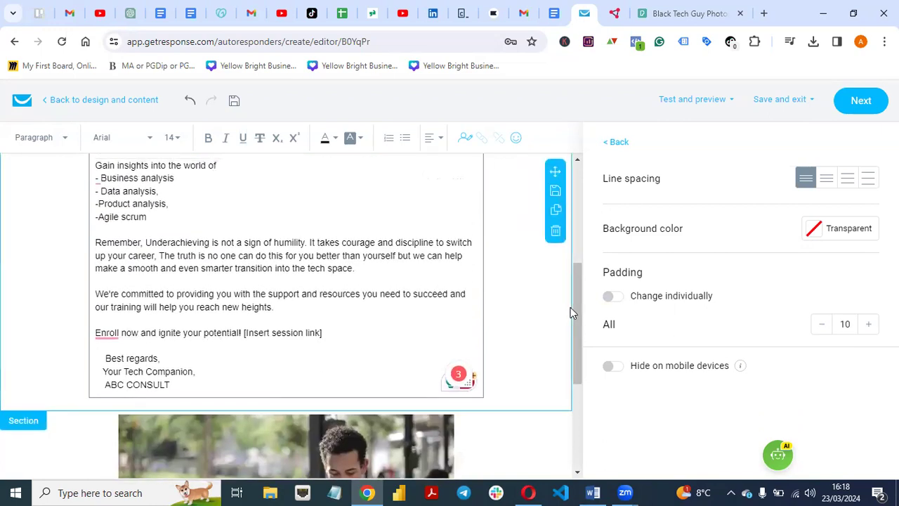
pyautogui.click(99, 203)
pyautogui.hotkey('ctrl', 'z')
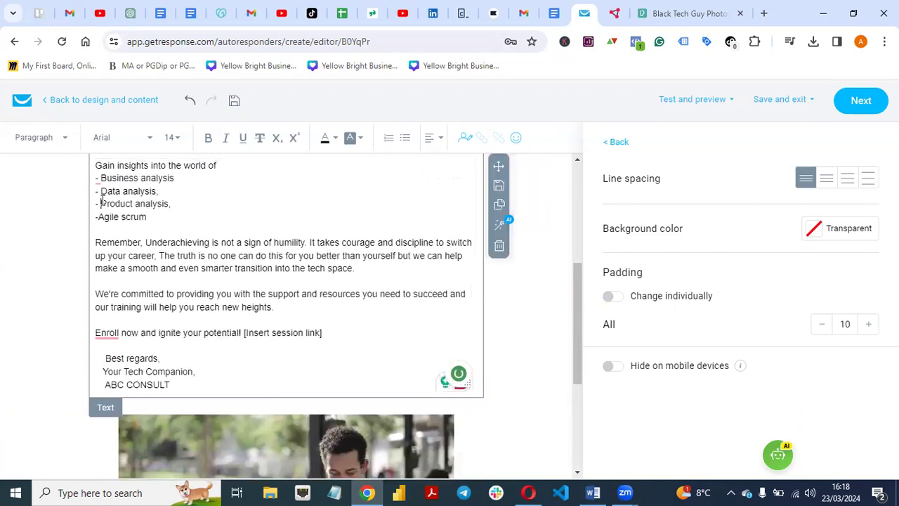
pyautogui.click(99, 216)
pyautogui.press('BackSpace')
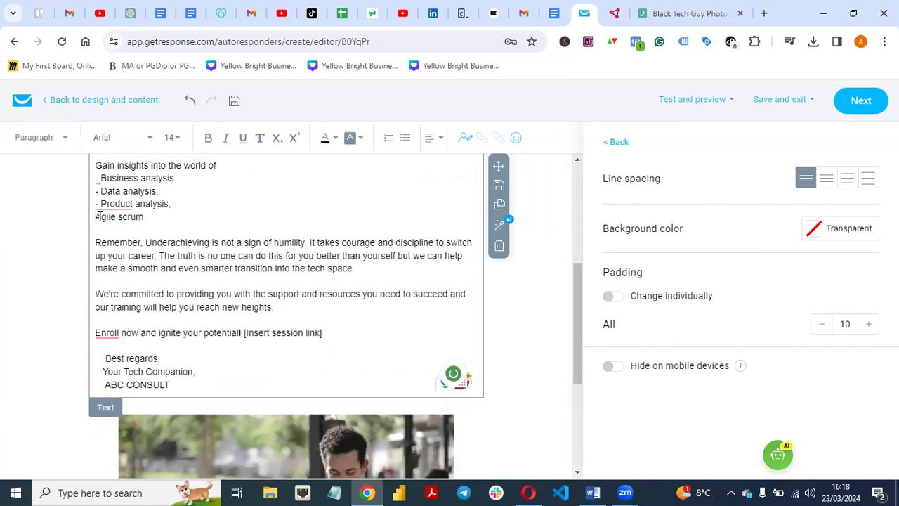
pyautogui.write('-')
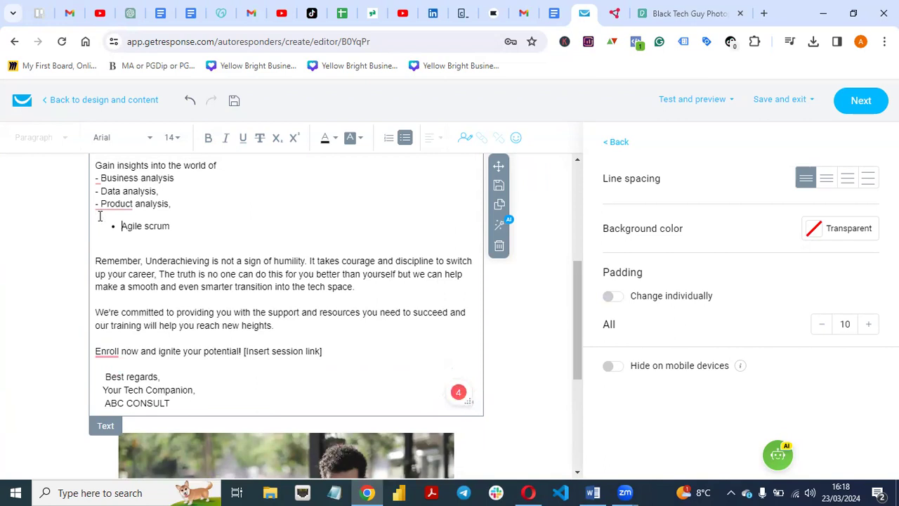
pyautogui.press('BackSpace')
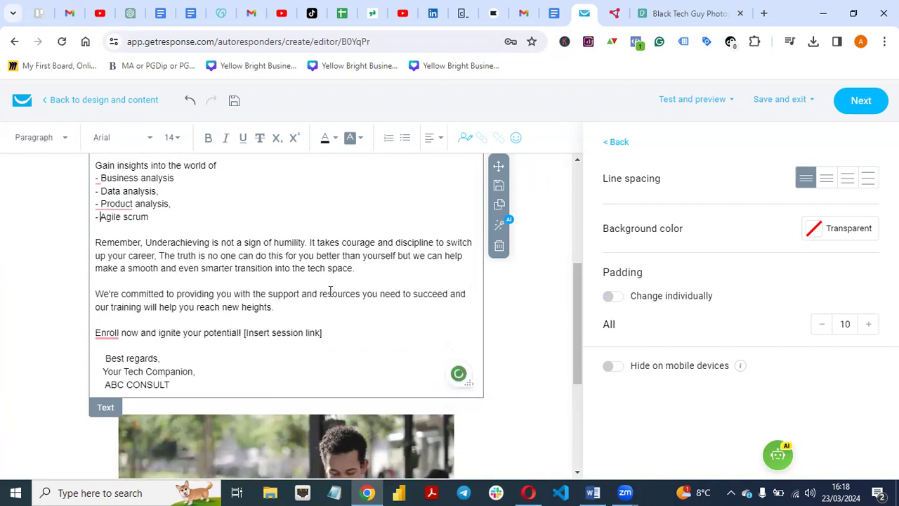
# Check the finished email from the image and social icons up to the logo, and proceed to the autoresponder settings
pyautogui.moveTo(574, 292); pyautogui.dragTo(534, 378)
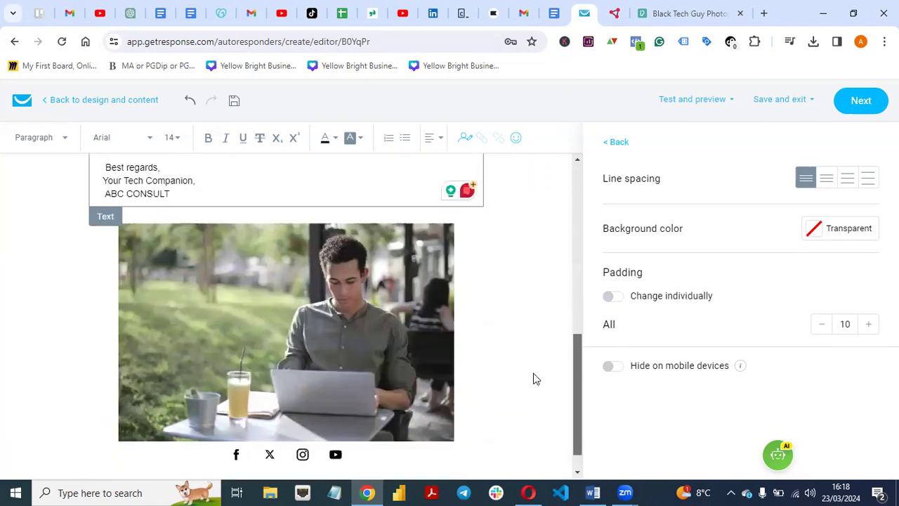
pyautogui.scroll(-1, 533, 379)
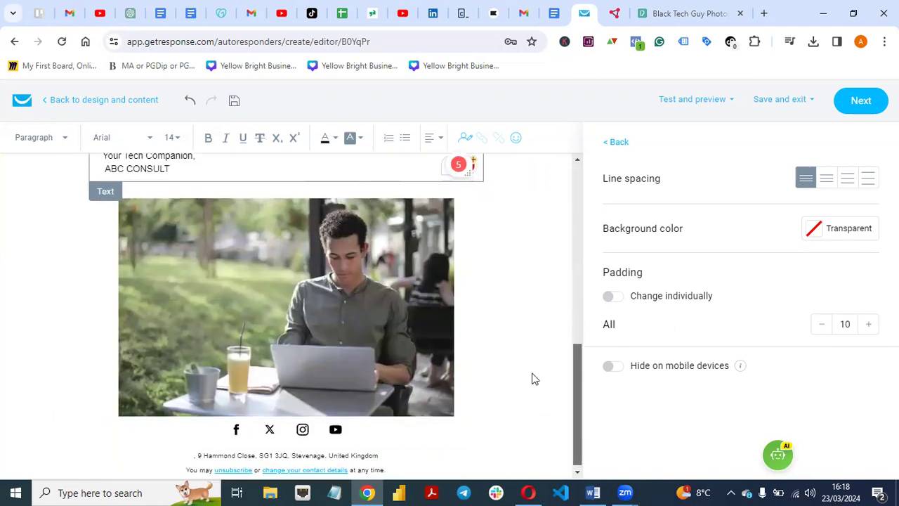
pyautogui.scroll(7, 546, 316)
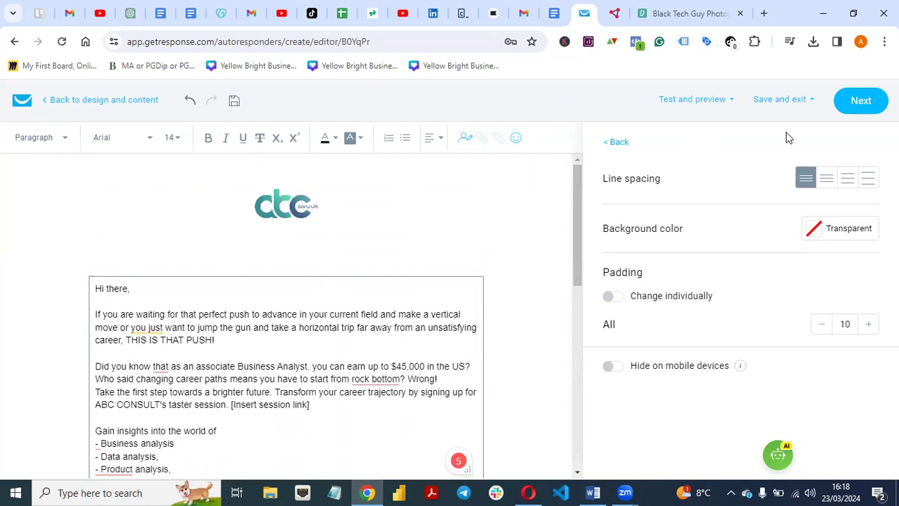
pyautogui.click(853, 102)
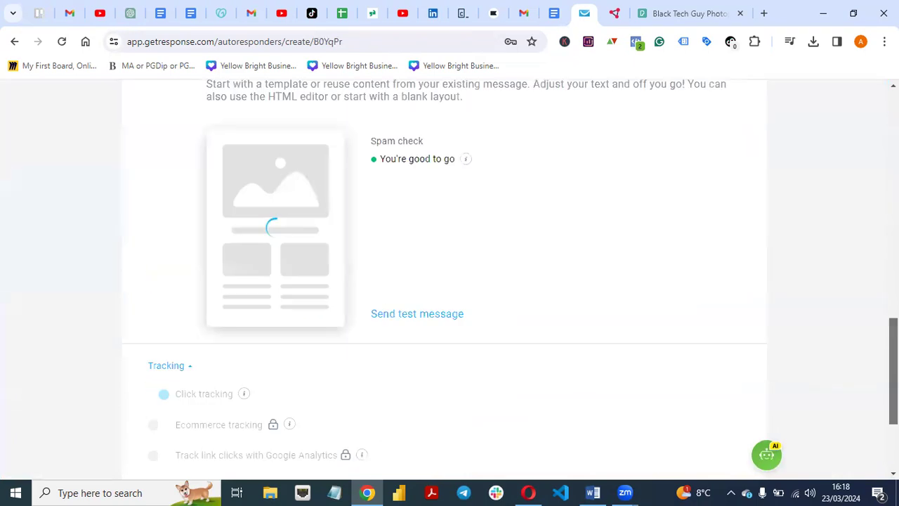
# Review the autoresponder's settings and message preview, save and publish it, and check the autoresponder list
pyautogui.scroll(-1, 394, 315)
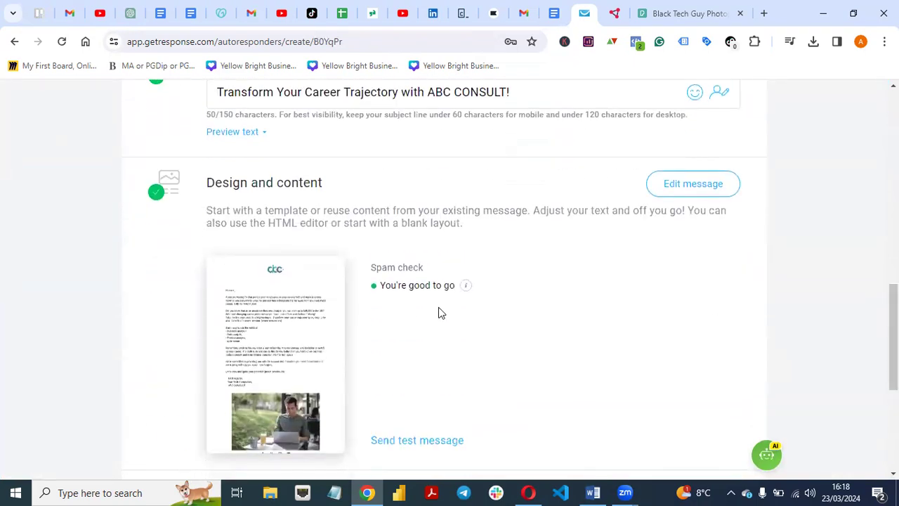
pyautogui.scroll(3, 893, 330)
pyautogui.moveTo(893, 273); pyautogui.dragTo(893, 407)
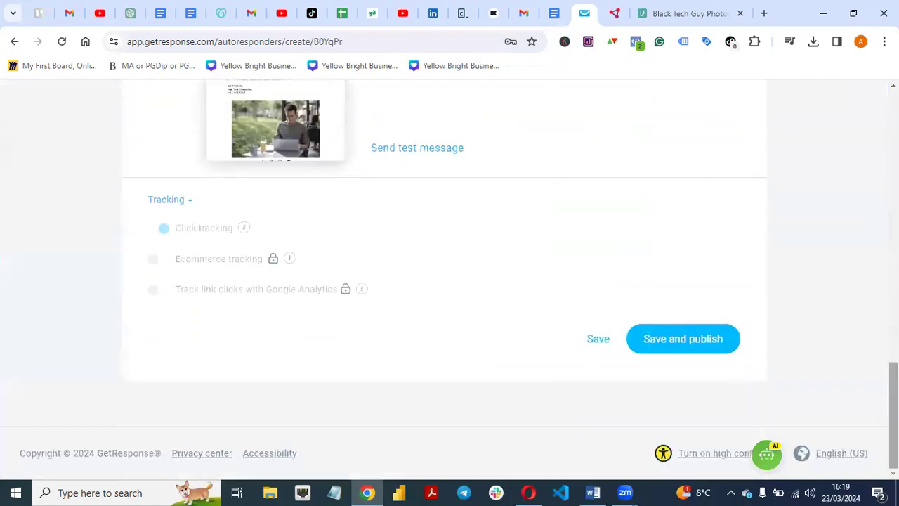
pyautogui.click(680, 341)
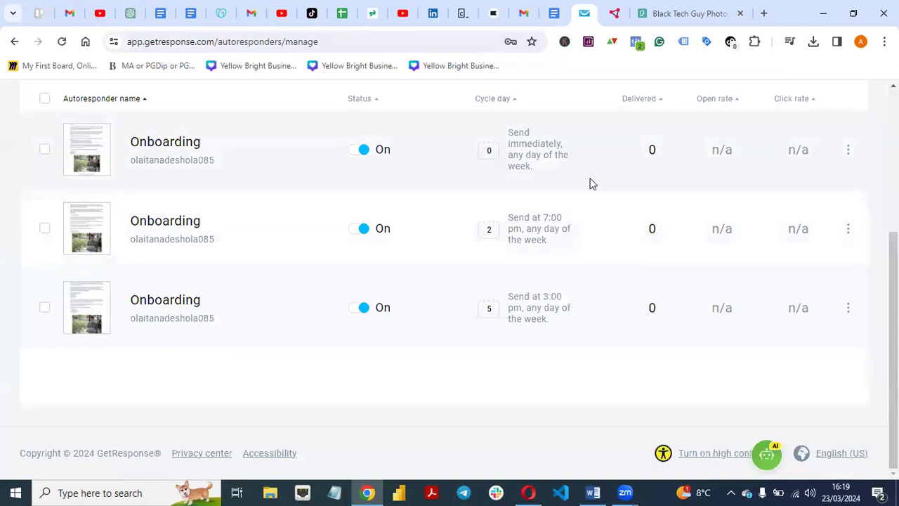
pyautogui.scroll(2, 590, 183)
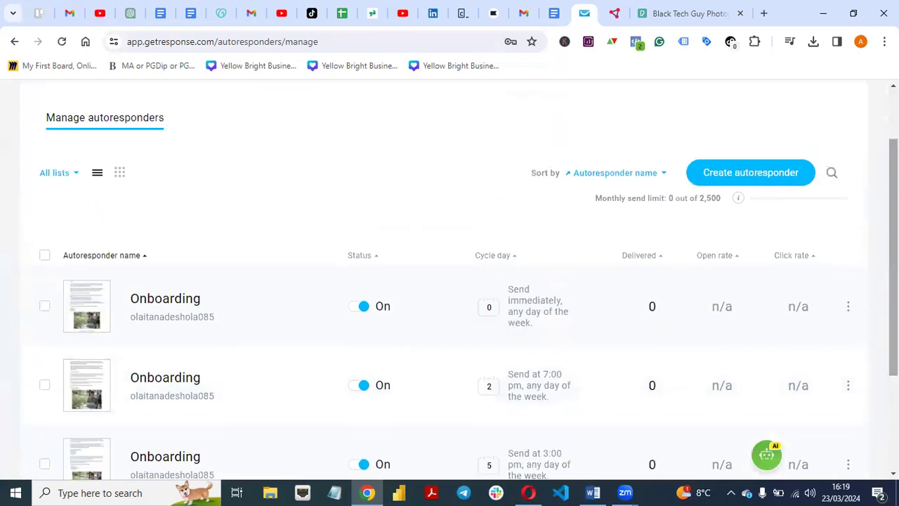